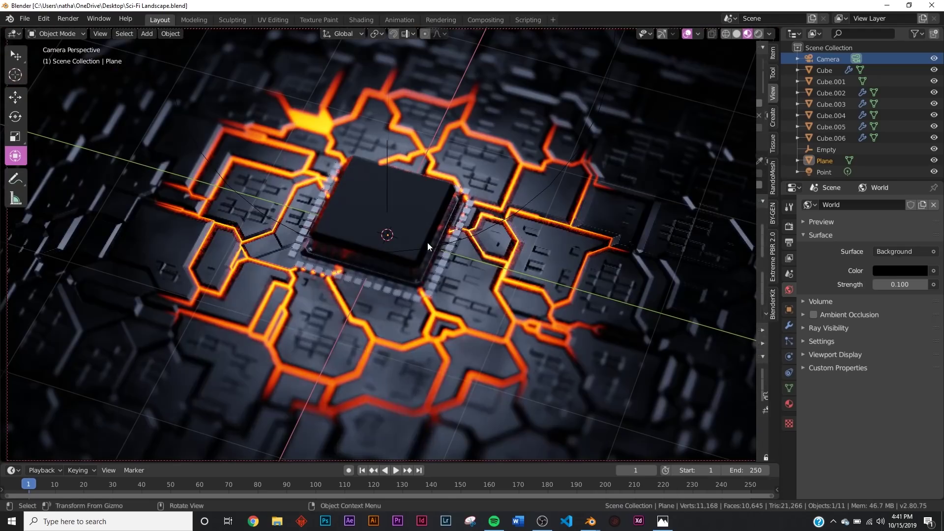
Preview the finished circuit-board scene in Rendered shading, return it to Solid shading and look over its geometry
key("z")
left_click(517, 186)
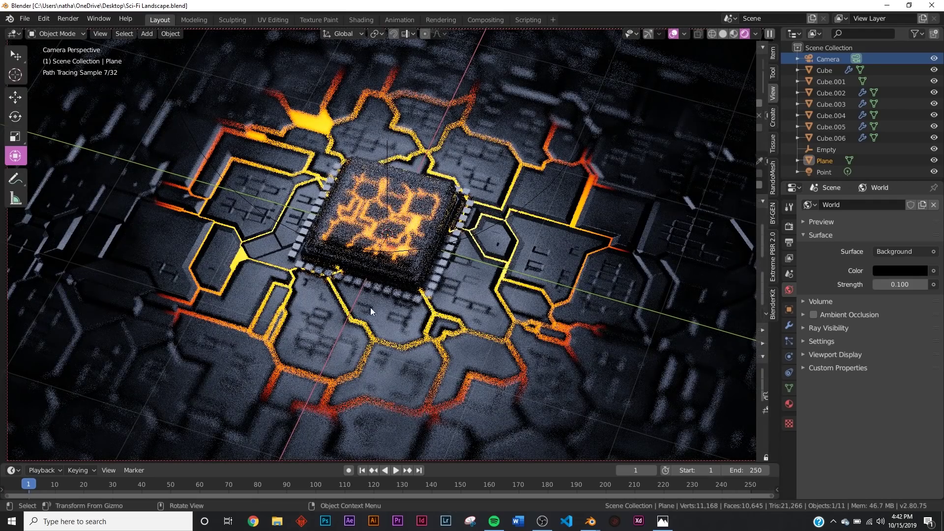
key("z")
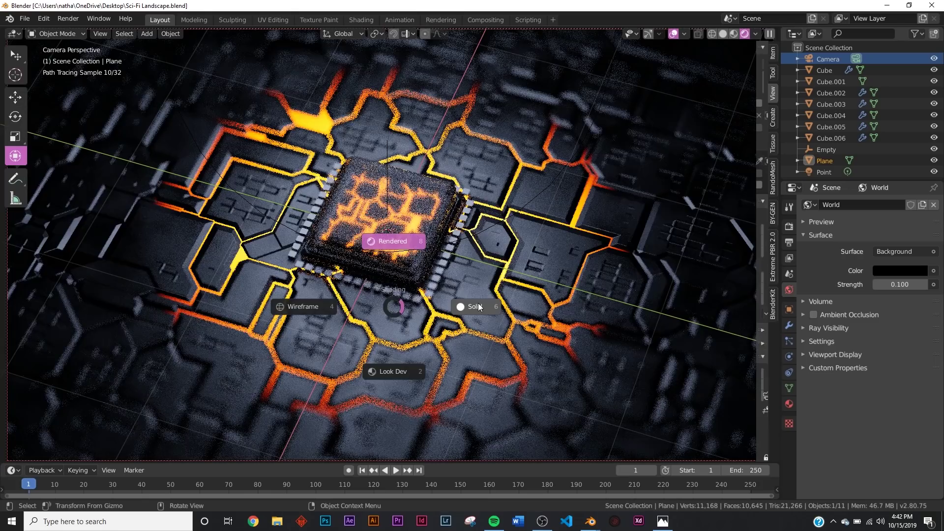
left_click(477, 304)
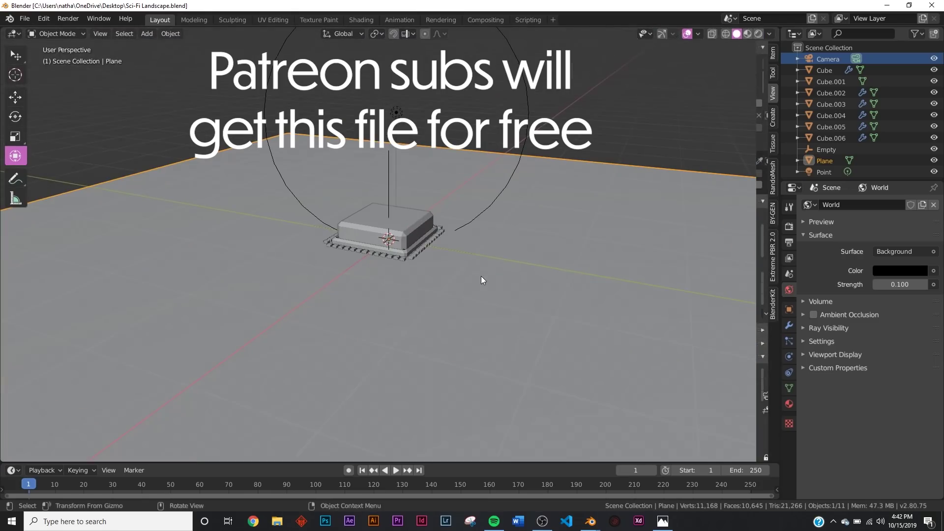
left_click(416, 220)
key("KP_0")
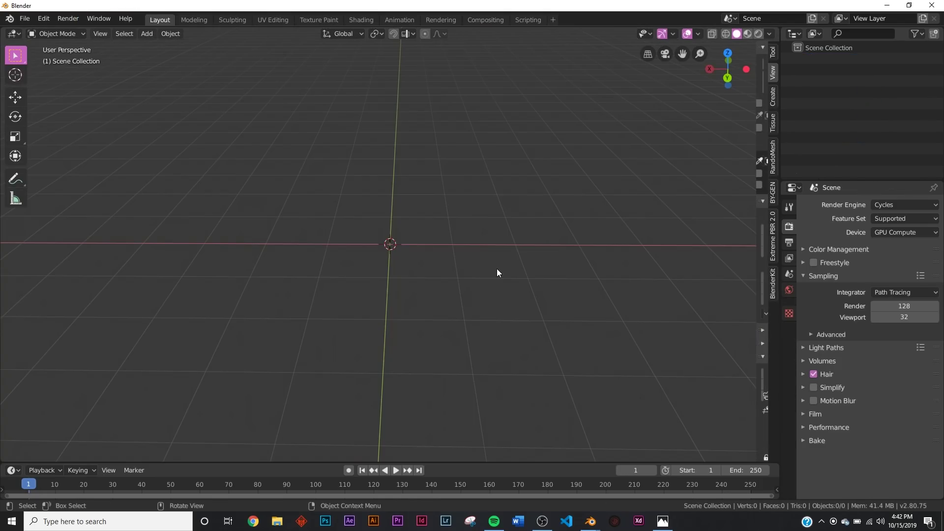
Add a plane mesh at the origin of the empty scene
middle_click_drag(417, 250, 466, 274)
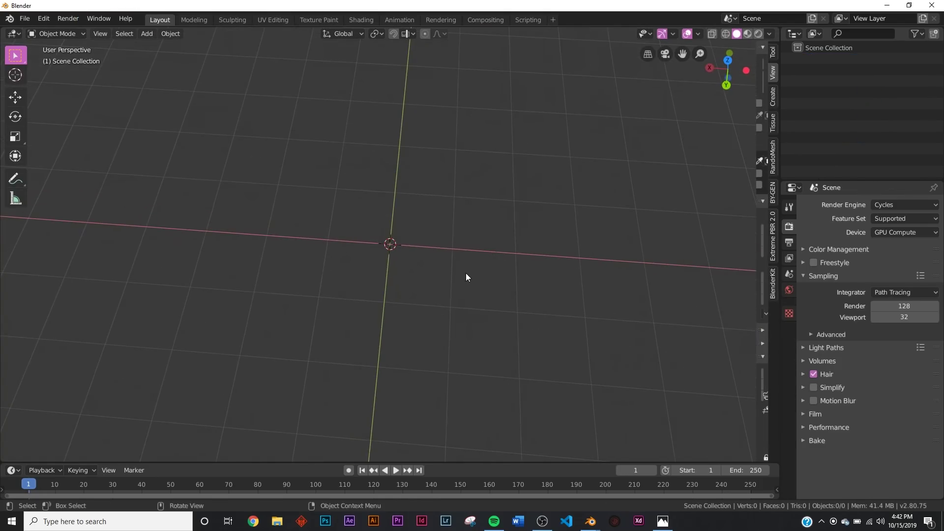
key("shift+a")
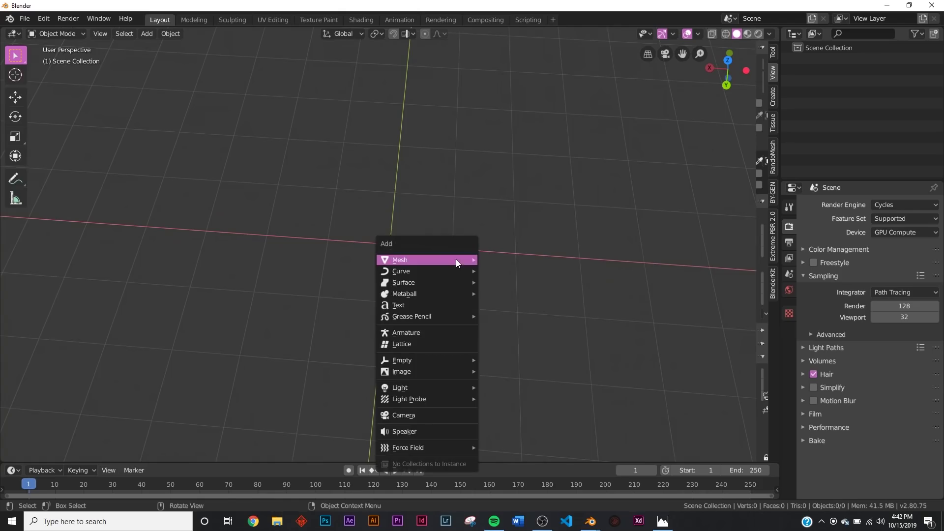
mouse_move(456, 260)
left_click(492, 259)
key("s")
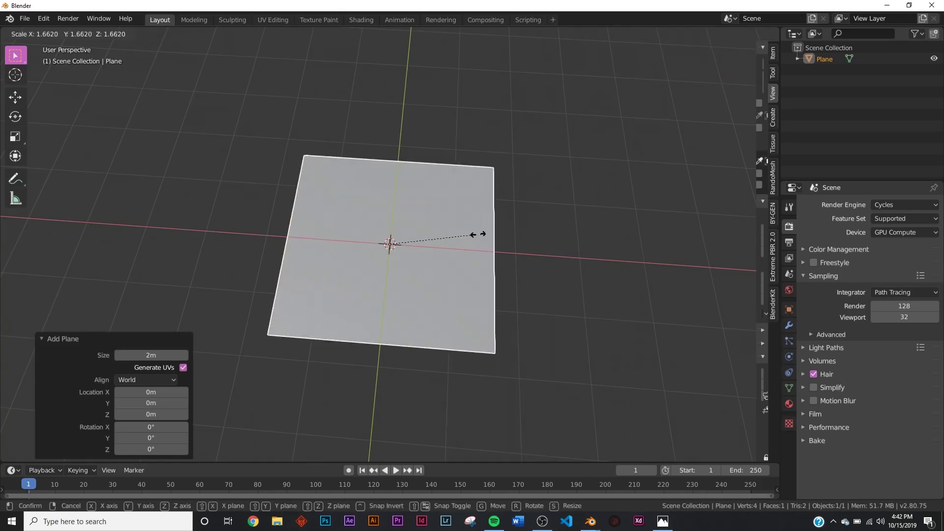
left_click(478, 234)
key("ctrl+z")
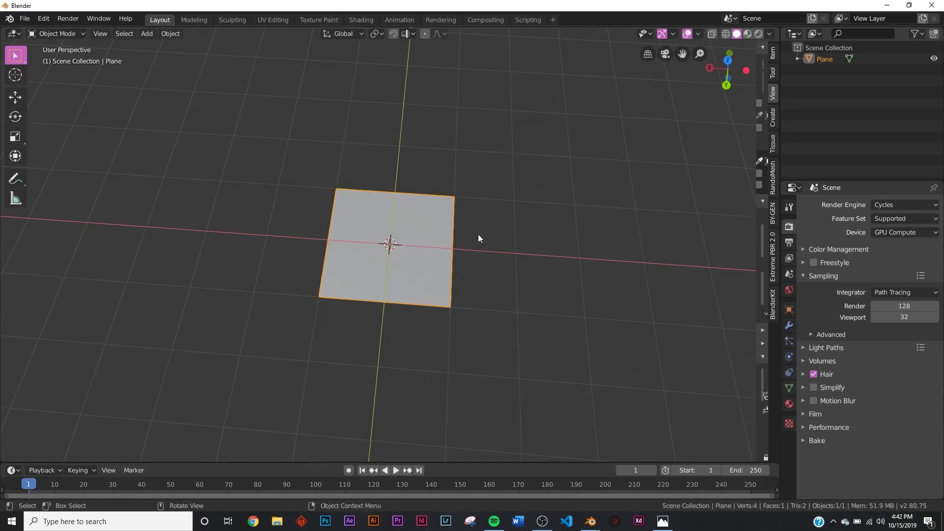
Scale the plane by 5 and apply its scale
type("s5")
key("Return")
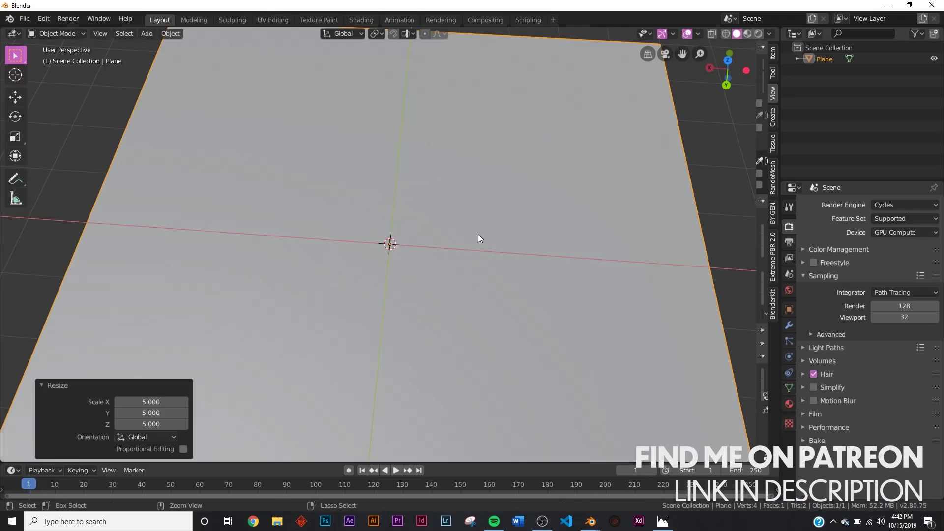
key("ctrl+a")
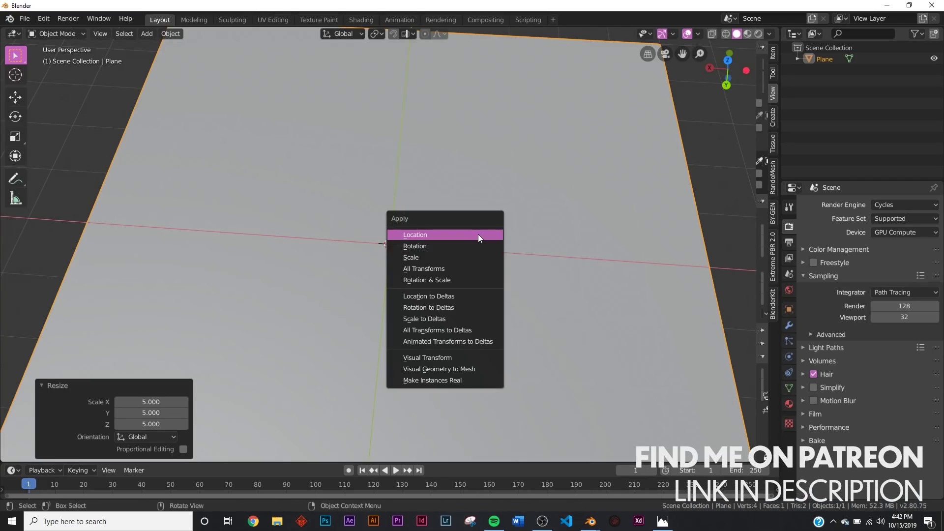
left_click(435, 259)
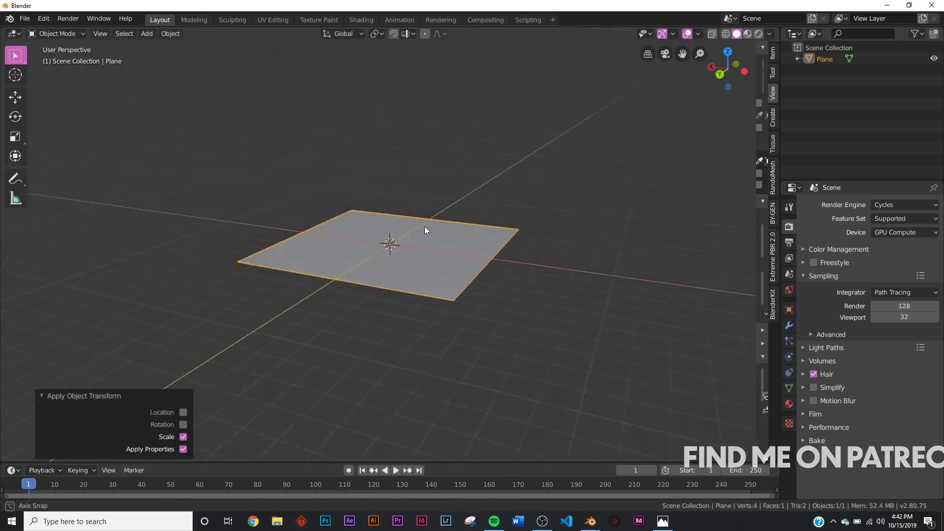
Switch to the Shading workspace and display the plane in Look Dev shading
middle_click_drag(424, 226, 444, 267)
scroll(444, 268, "up", 4)
left_click(343, 33)
double_click(358, 20)
left_click(364, 20)
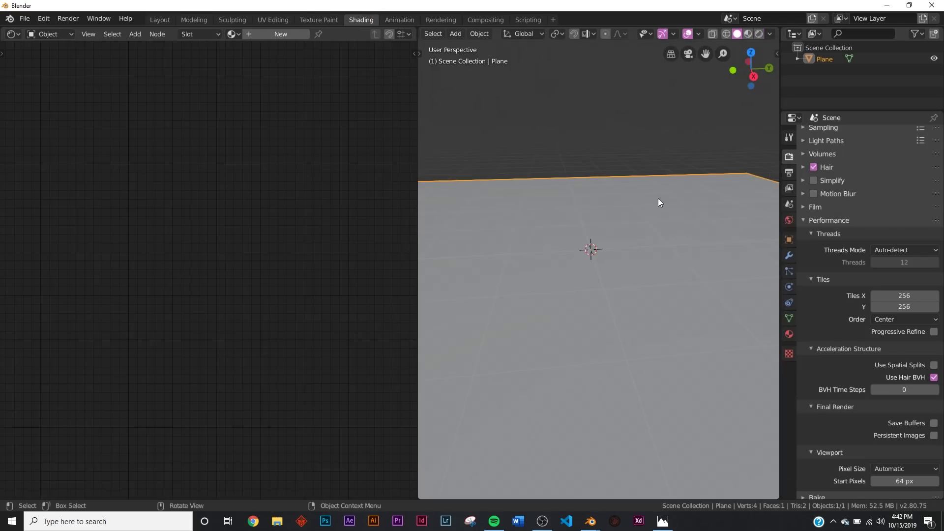
left_click(749, 36)
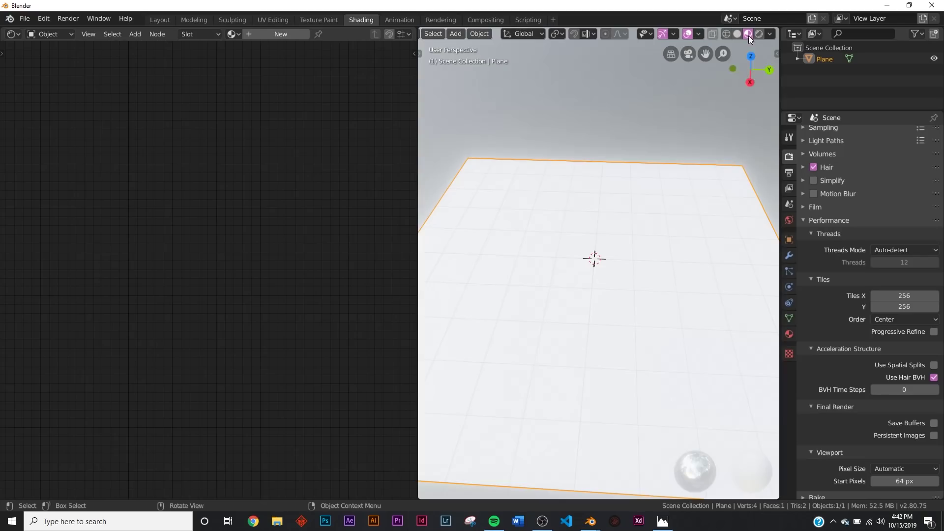
Set the render engine to Eevee
scroll(866, 147, "up", 4)
left_click(891, 136)
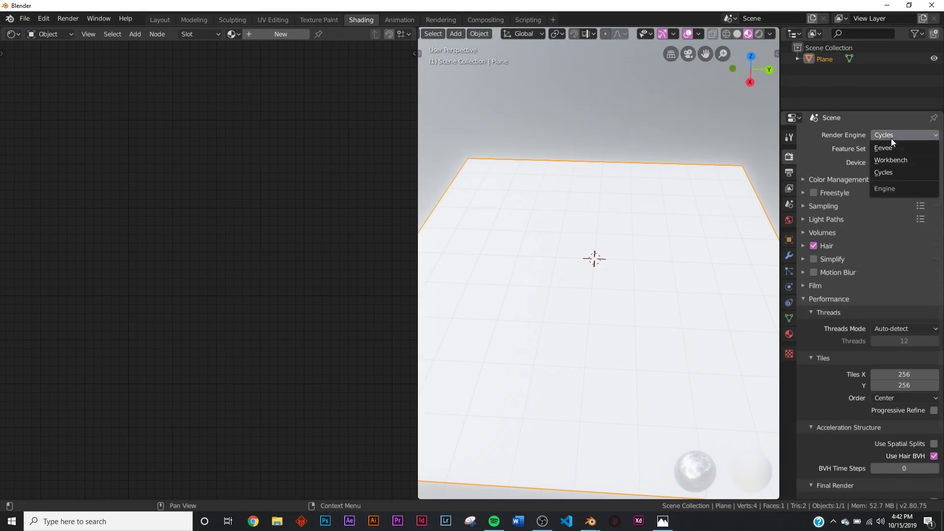
left_click(891, 145)
left_click(811, 227)
Lower the Background strength in the Look Dev viewport shading settings all the way to hide the environment image
middle_click_drag(688, 208, 686, 217)
left_click(770, 33)
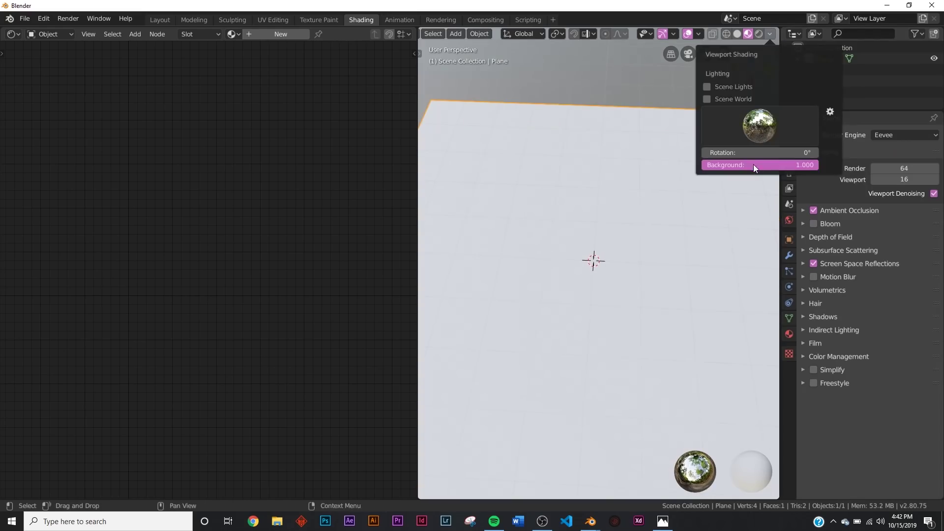
left_click_drag(753, 165, 695, 165)
scroll(646, 251, "down", 5)
scroll(647, 251, "down", 3)
middle_click_drag(645, 250, 635, 276)
scroll(636, 276, "up", 5)
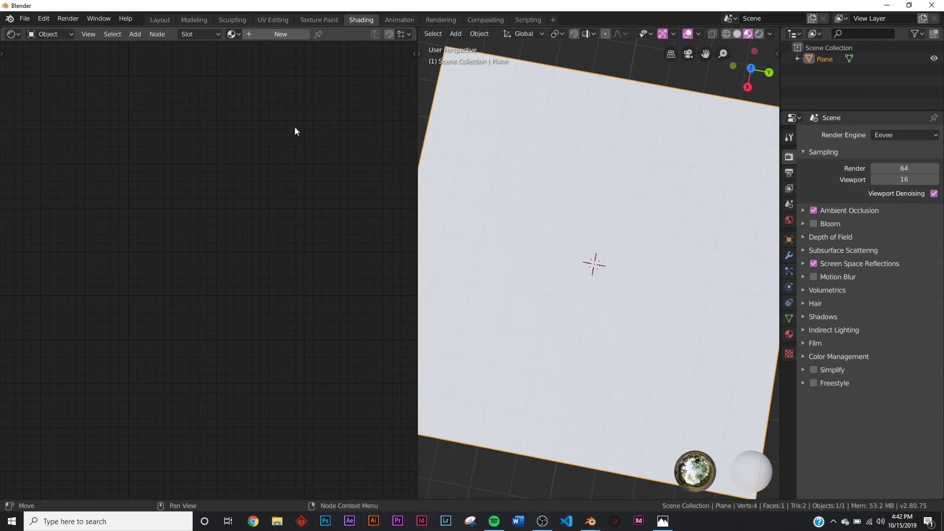
Create a new material for the plane and darken its Base Color to a mid grey
left_click(269, 34)
scroll(161, 255, "up", 2)
left_click(236, 197)
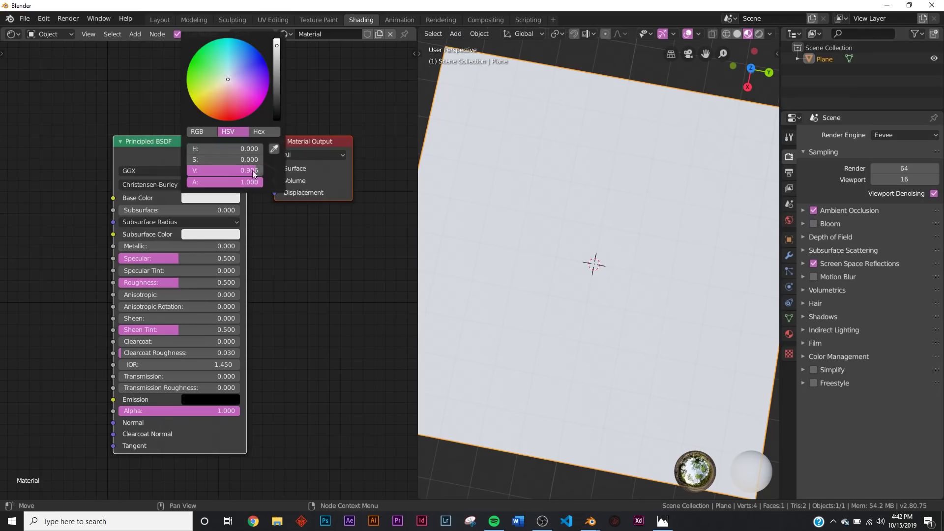
left_click_drag(277, 87, 277, 98)
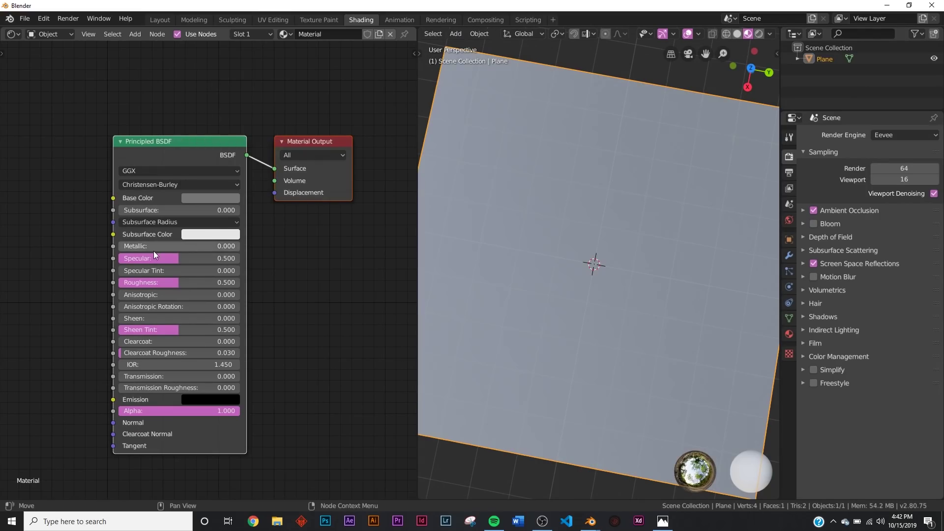
Set the Principled BSDF's Metallic value to 1.000
left_click_drag(154, 248, 240, 248)
scroll(615, 291, "down", 3)
middle_click_drag(629, 292, 623, 323)
scroll(633, 286, "up", 2)
Add a Bump node and connect its Normal output to the Principled BSDF's Normal input
middle_click_drag(218, 349, 312, 285)
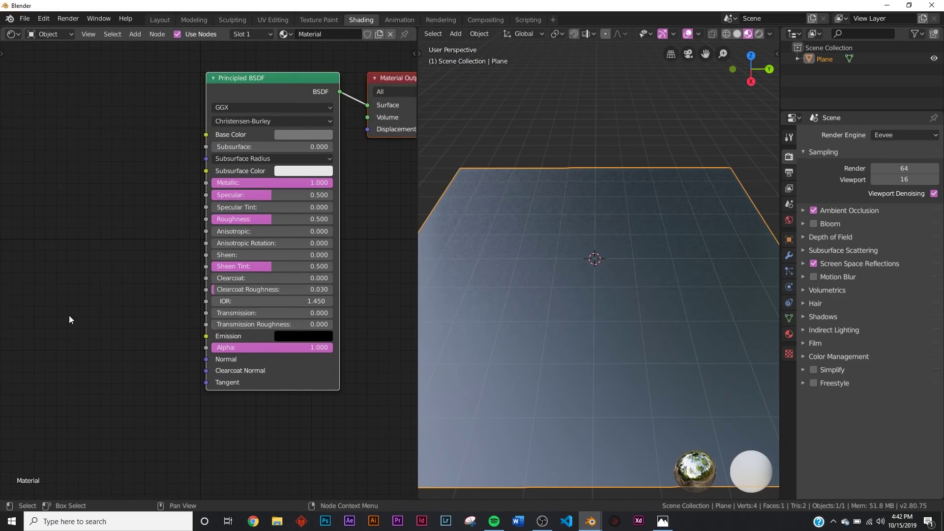
key("shift+a")
left_click(108, 288)
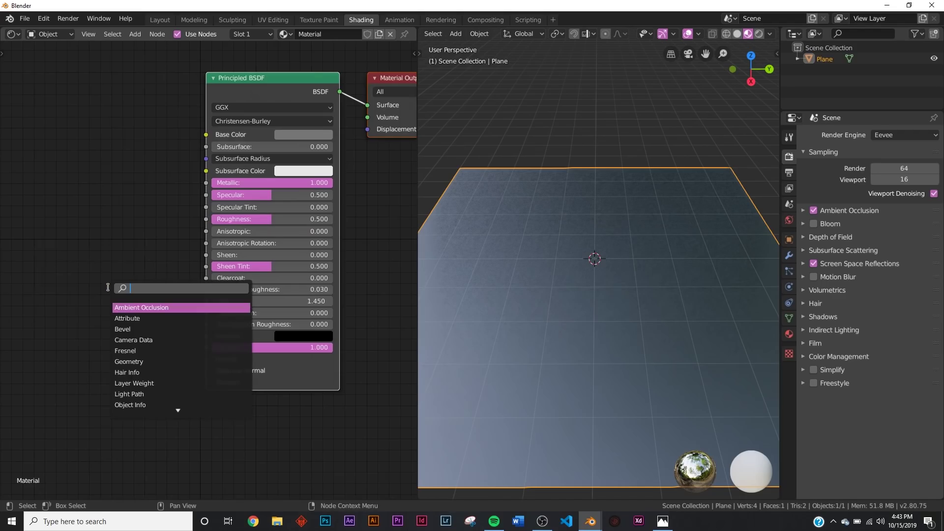
type("bump")
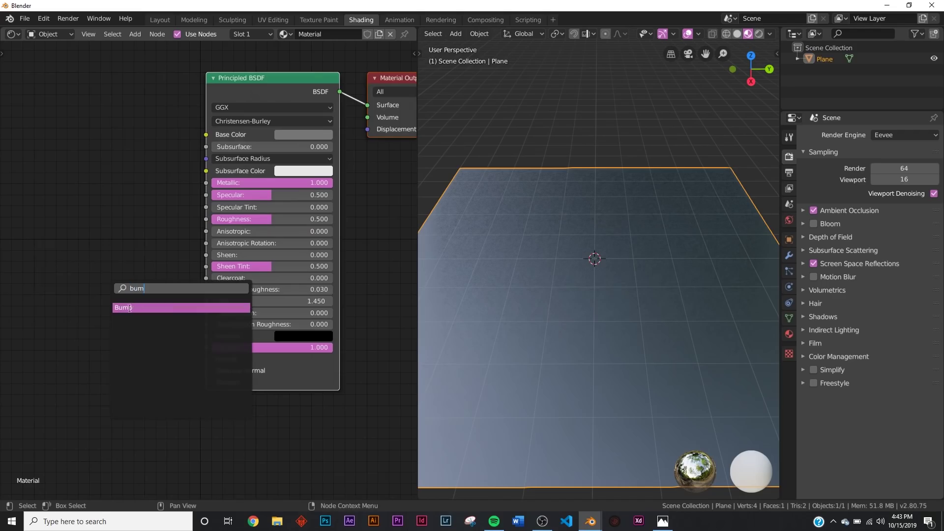
key("Return")
left_click(171, 360)
left_click_drag(185, 360, 203, 363)
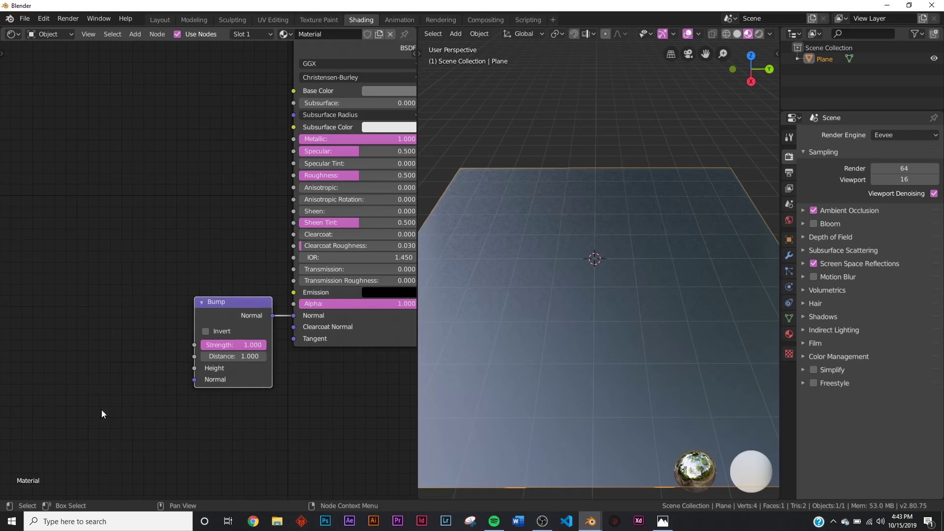
Add a Voronoi Texture node and connect its Color output to the Bump node's Height input
key("shift+a")
left_click(122, 370)
type("vor")
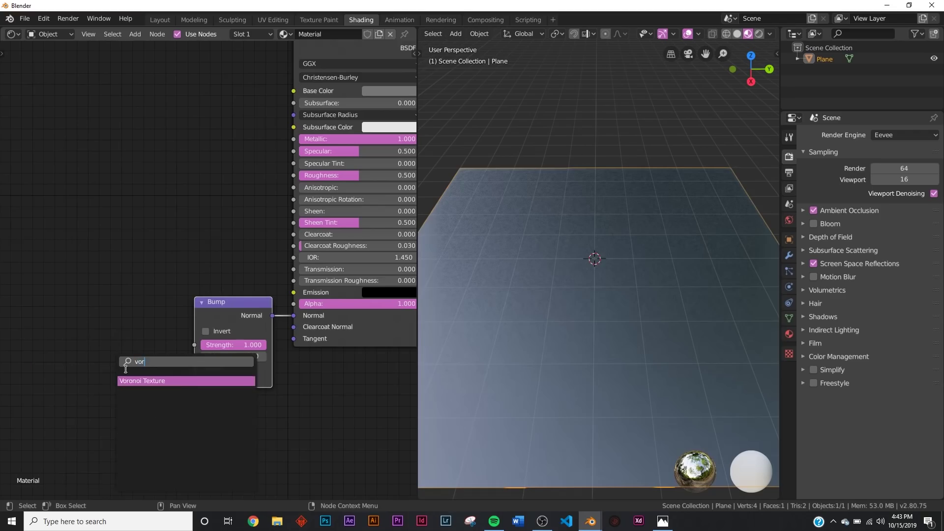
key("Return")
left_click(130, 351)
left_click_drag(134, 353, 194, 368)
middle_click_drag(91, 367, 214, 330)
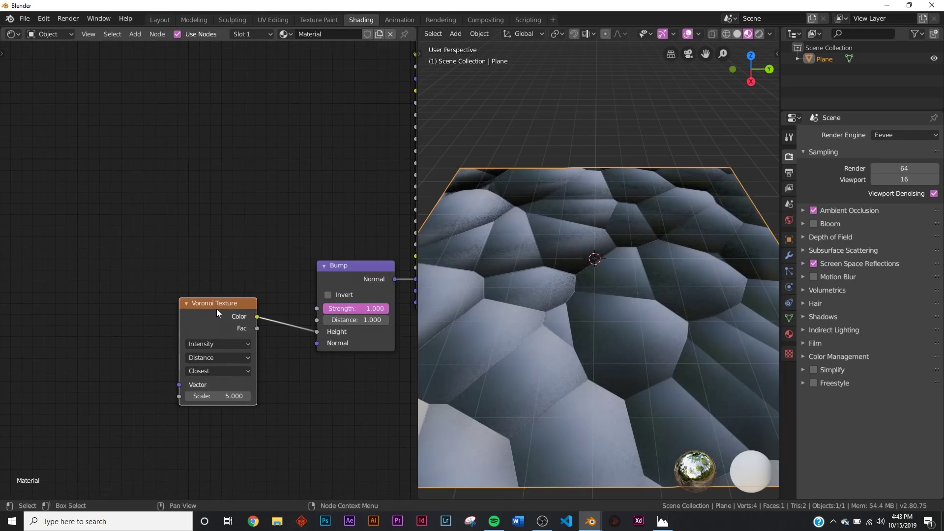
Add Texture Coordinate and Mapping nodes to the Voronoi Texture and feed the Mapping from the Object coordinates
key("ctrl+t")
middle_click_drag(141, 312, 267, 252)
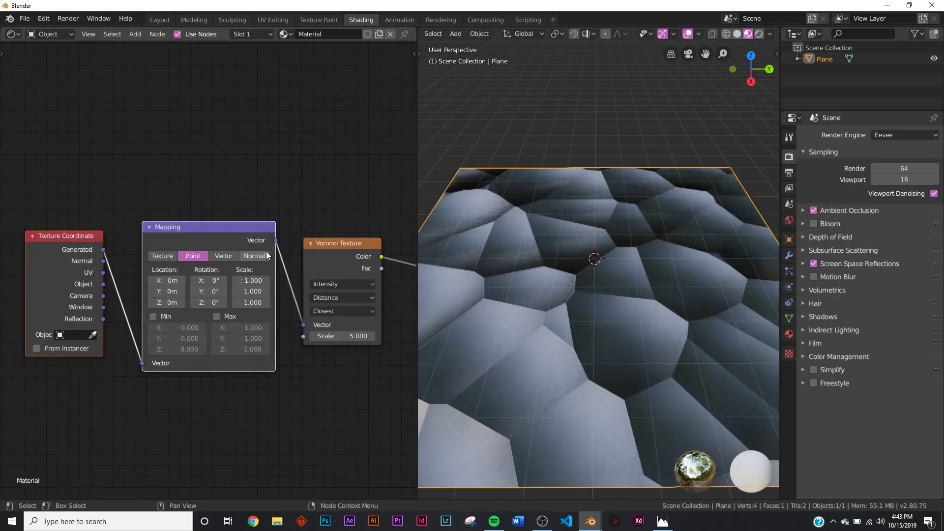
left_click_drag(99, 284, 147, 327)
left_click_drag(151, 366, 142, 363)
middle_click_drag(273, 281, 169, 282)
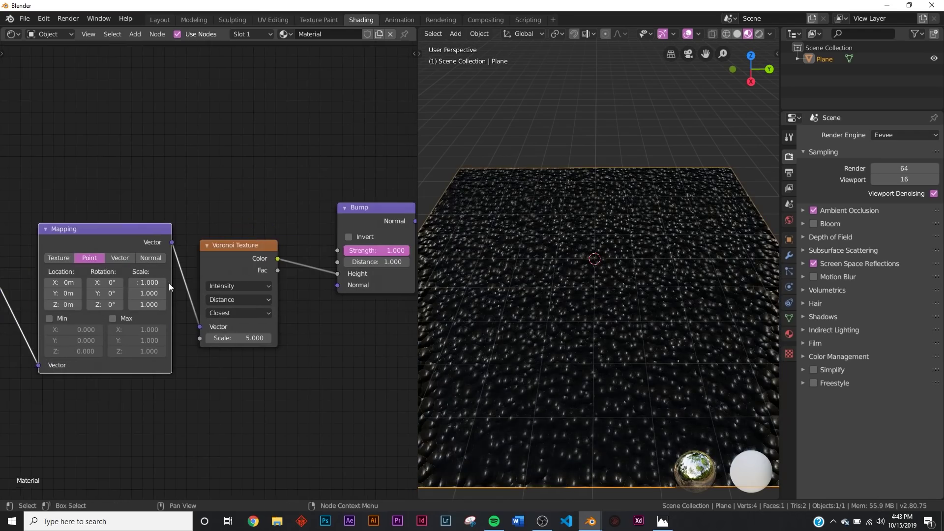
Set the Voronoi Texture's Scale to 1.700 and the Bump node's Strength to 0.551
scroll(556, 308, "up", 4)
scroll(555, 308, "down", 4)
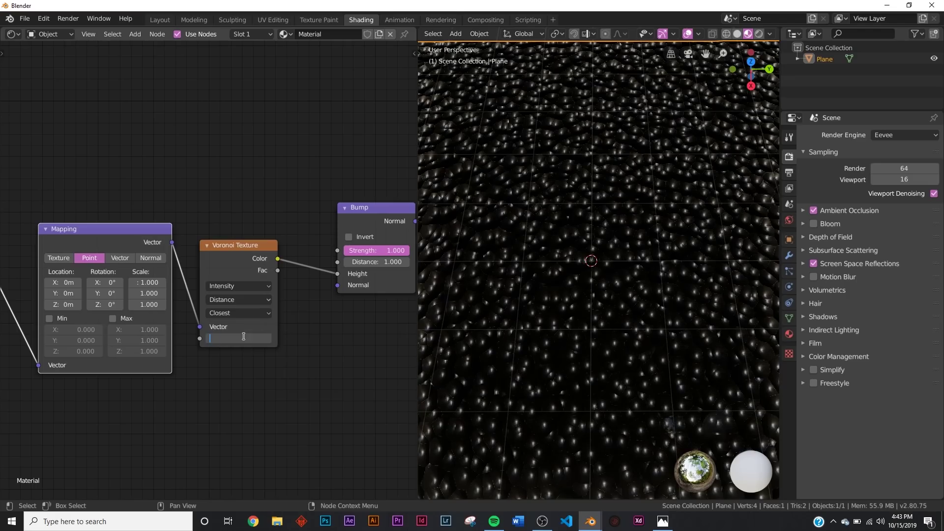
type("7")
key("Return")
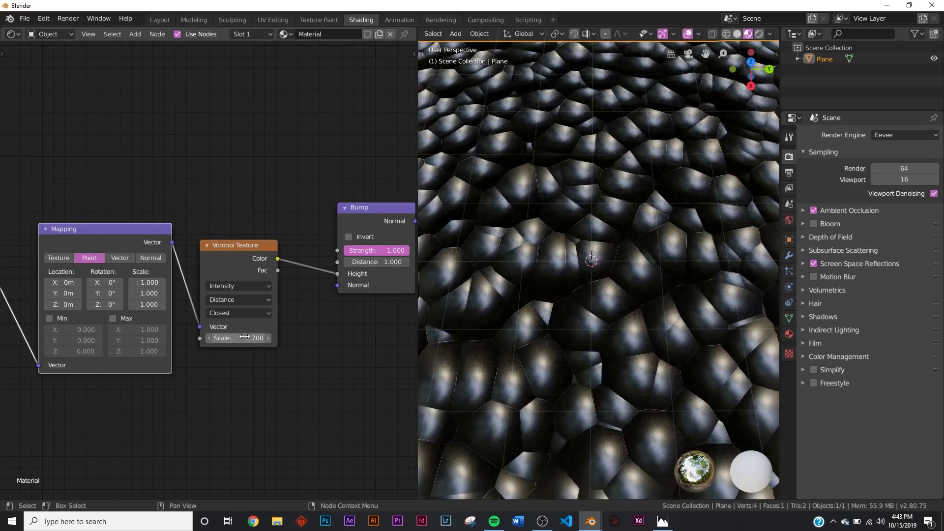
middle_click_drag(372, 302, 276, 310)
left_click_drag(309, 258, 276, 258)
Set the Voronoi Texture's distance metric to Chebychev and its feature output to Crackle
left_click(131, 307)
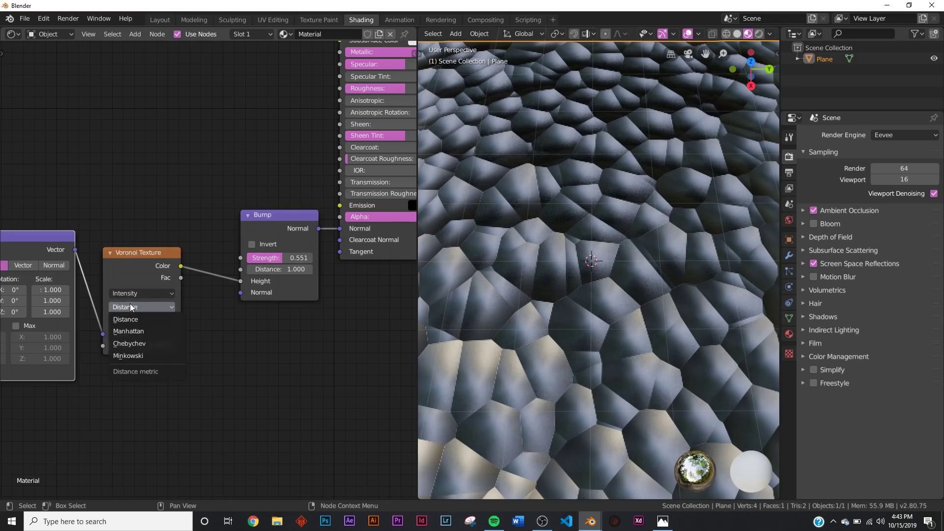
left_click(139, 343)
left_click(137, 320)
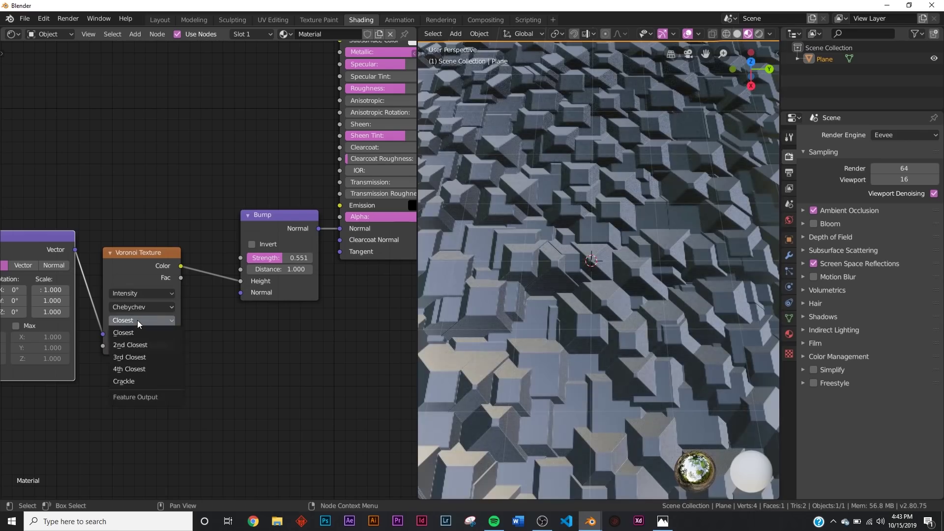
left_click(131, 377)
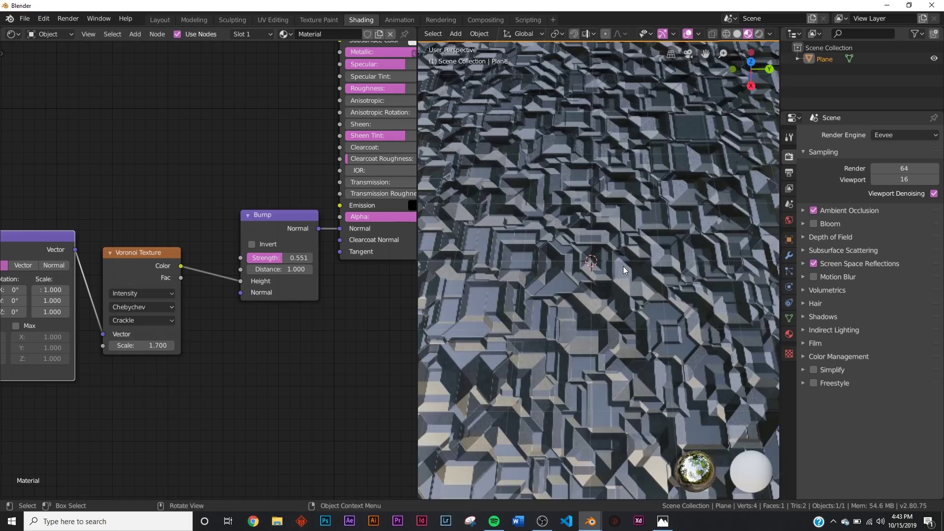
middle_click_drag(624, 267, 615, 344)
Insert a ColorRamp node between the Voronoi Texture's Color output and the Bump node's Height input
middle_click_drag(313, 295, 283, 334)
scroll(283, 334, "up", 4)
middle_click_drag(199, 338, 293, 295)
key("shift+a")
left_click(251, 226)
type("col")
left_click(291, 242)
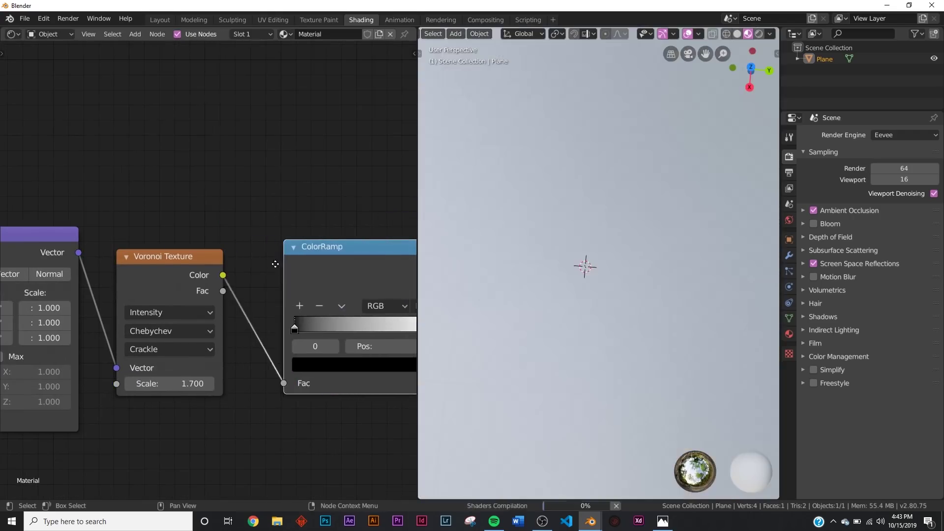
left_click(193, 297)
Move the ColorRamp's white stop to position 0.067 to sharpen the grooves between the panels
left_click_drag(329, 332, 172, 343)
mouse_move(585, 305)
middle_mouse_down()
mouse_move(598, 303)
mouse_move(591, 291)
mouse_move(651, 260)
mouse_move(689, 301)
mouse_move(619, 360)
mouse_move(605, 282)
mouse_move(657, 297)
mouse_move(593, 308)
mouse_move(594, 296)
middle_mouse_up()
scroll(594, 296, "down", 6)
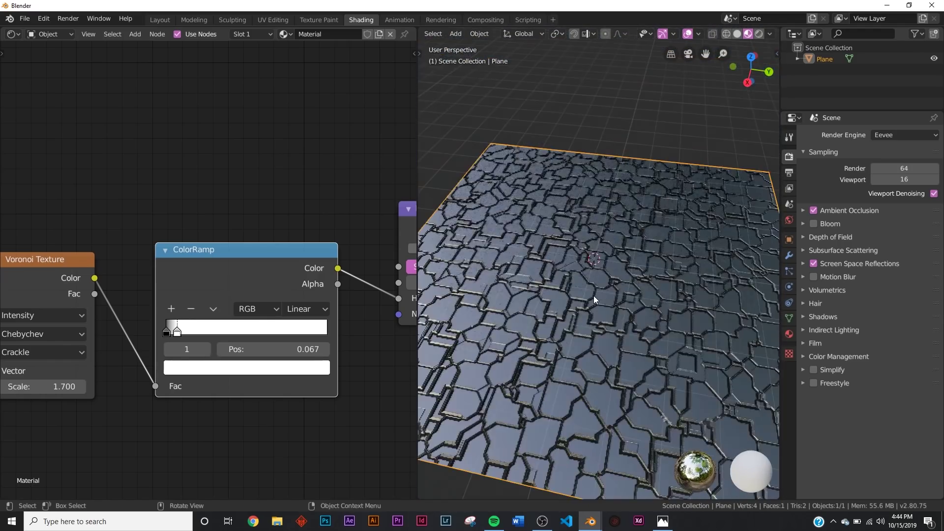
scroll(594, 296, "up", 5)
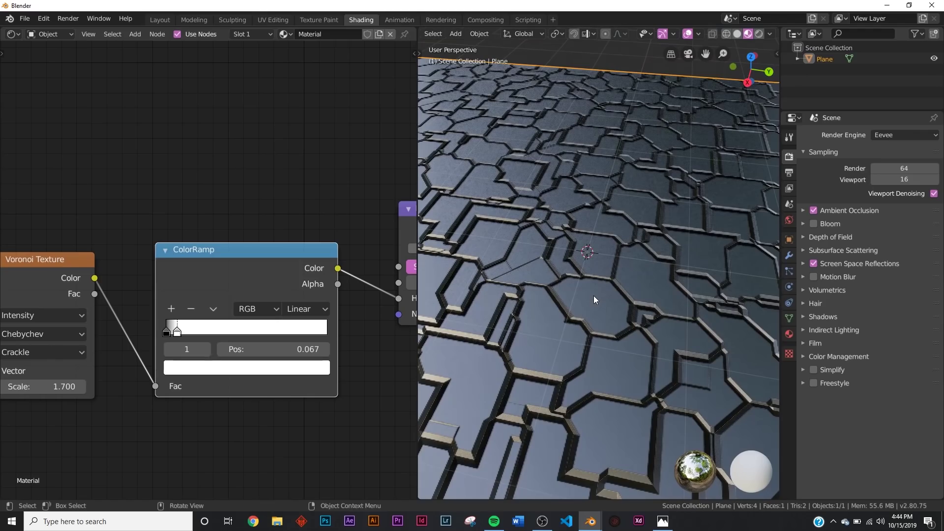
scroll(358, 351, "down", 5)
middle_click_drag(345, 342, 143, 329)
scroll(143, 329, "down", 4)
middle_click_drag(279, 222, 252, 357)
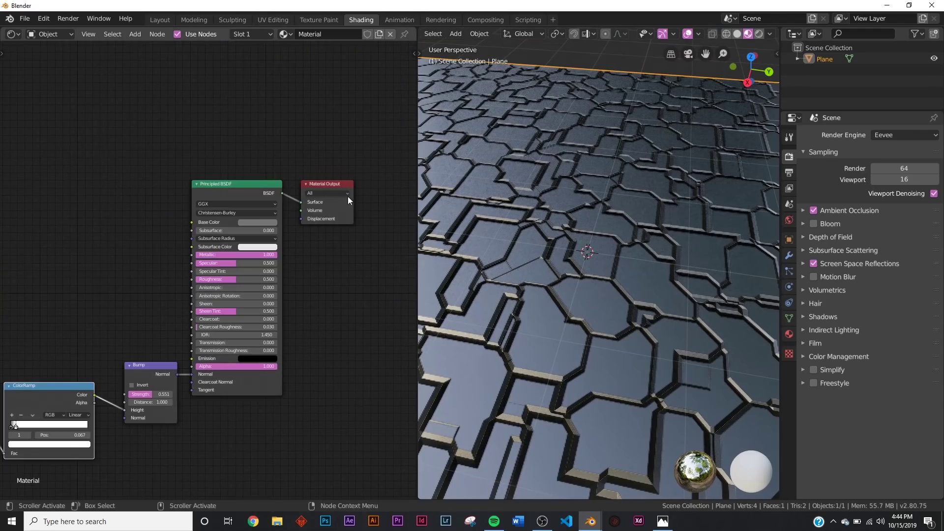
Duplicate the Principled BSDF node, place the copy below the original and connect its BSDF output to the Material Output's Surface
left_click(238, 193)
key("shift+d")
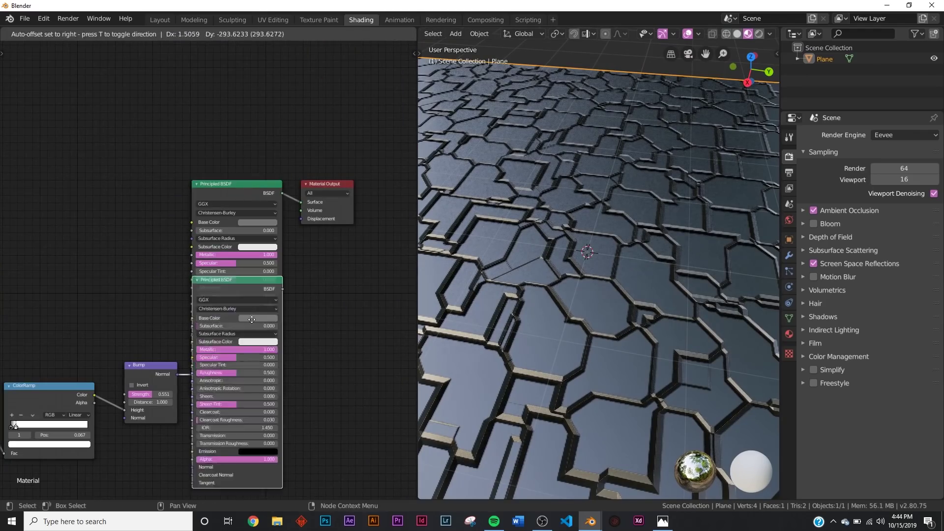
left_click(240, 416)
middle_click_drag(264, 394, 256, 361)
left_click_drag(269, 391, 294, 170)
middle_click_drag(290, 294, 339, 133)
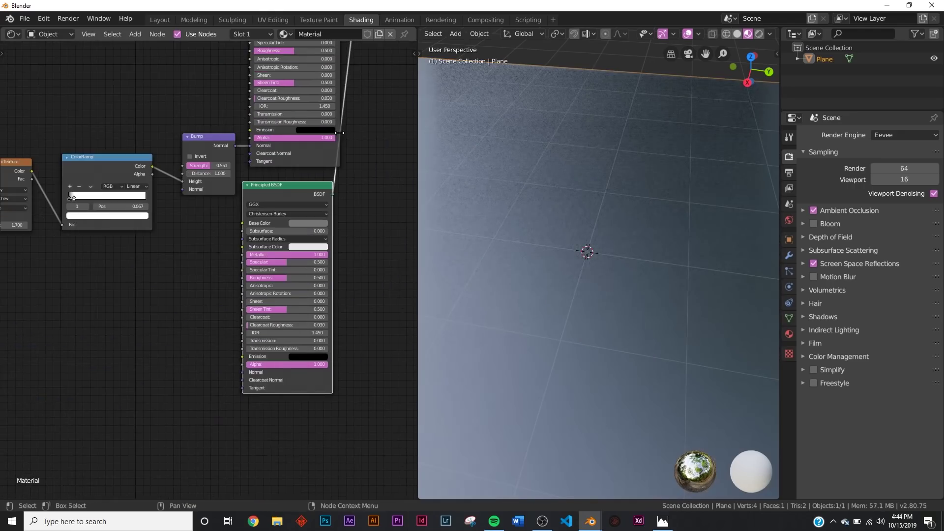
scroll(217, 325, "up", 1)
key("shift+a")
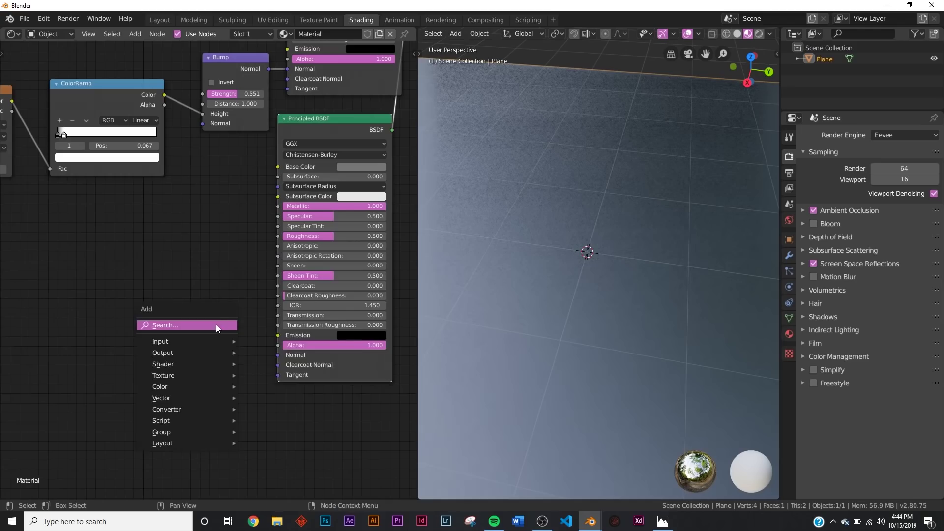
left_click(216, 325)
type("v")
key("BackSpace")
key("Escape")
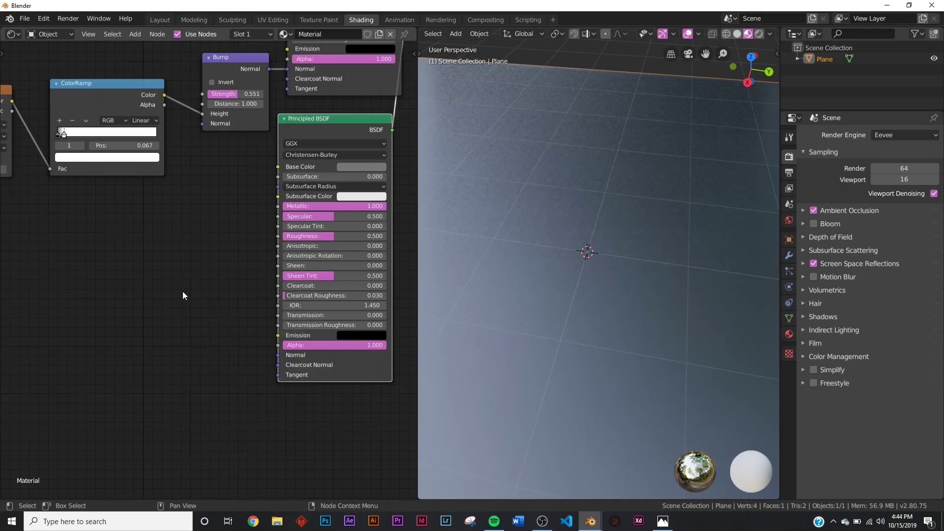
Add a second Bump node and connect its Normal output to the duplicated Principled BSDF's Normal input
key("shift+a")
left_click(209, 332)
type("bu")
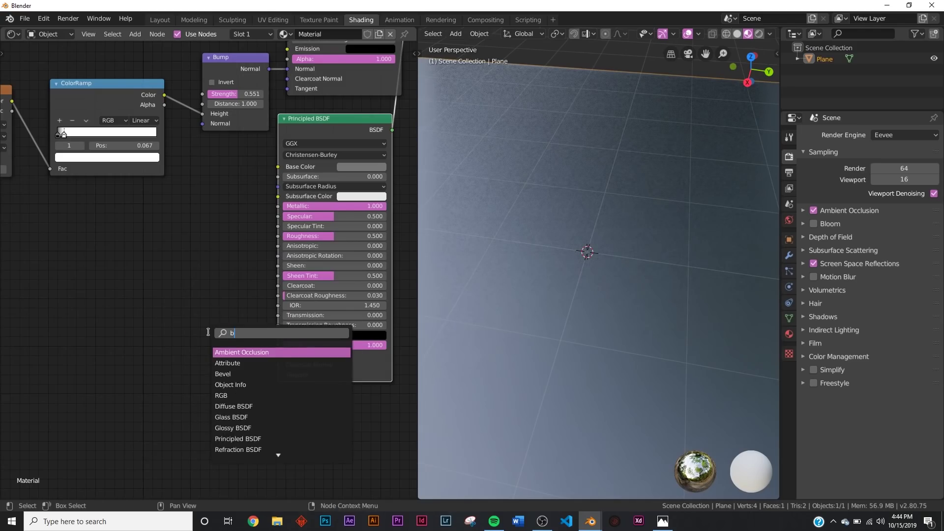
left_click(221, 363)
left_click_drag(197, 366, 278, 356)
Add a Brick Texture node and connect its Color output to the new Bump node's Height input
middle_click_drag(101, 366, 215, 347)
key("shift+a")
left_click(181, 345)
type("br")
left_click(192, 365)
left_click(129, 383)
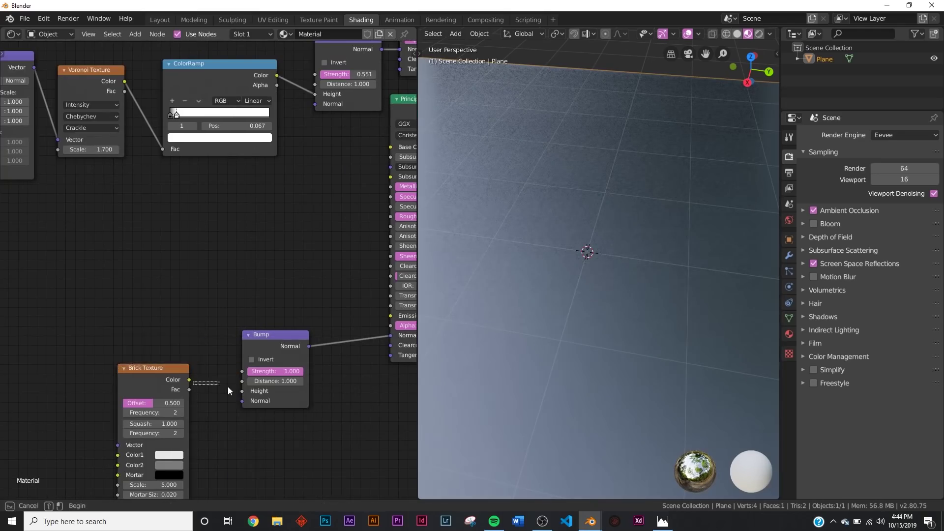
left_click_drag(189, 379, 242, 391)
Connect the Mapping node's Vector output to the Brick Texture's Vector input
middle_click_drag(143, 326, 261, 321)
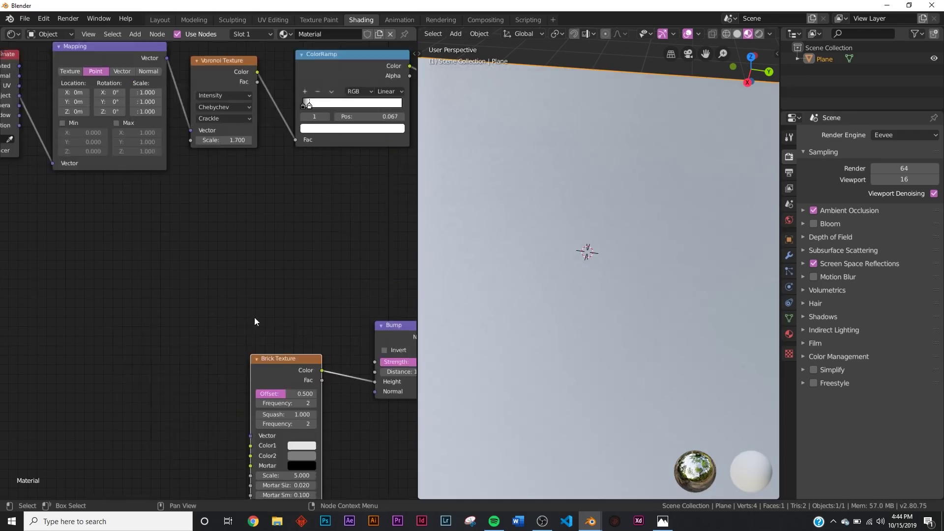
scroll(261, 322, "down", 2)
left_click_drag(178, 115, 241, 391)
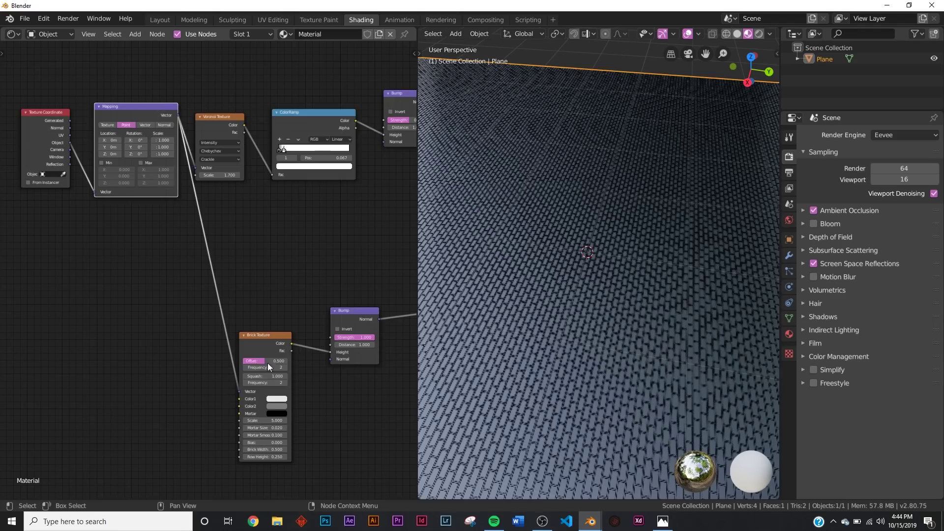
Set the Brick Texture's Scale to 3.4 and its Mortar Size to 0.03
scroll(266, 347, "up", 3)
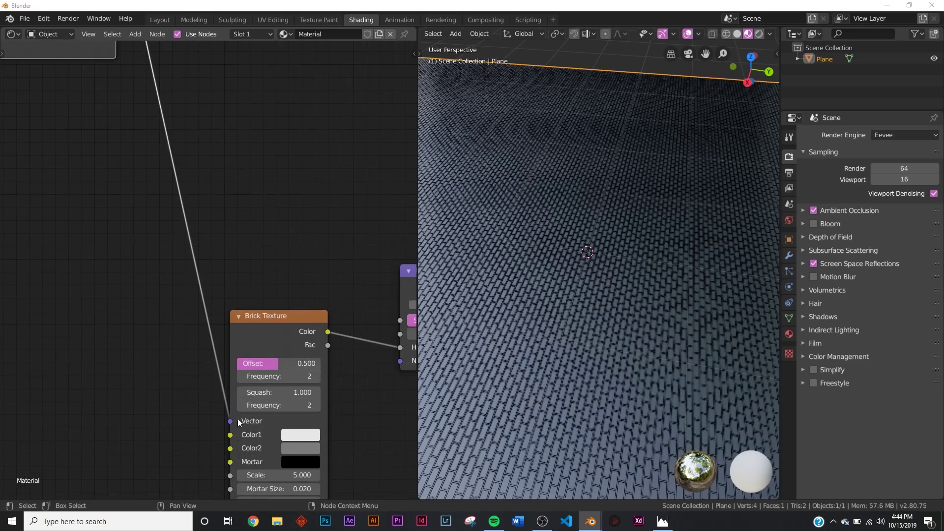
middle_click_drag(280, 467, 266, 403)
left_click(261, 408)
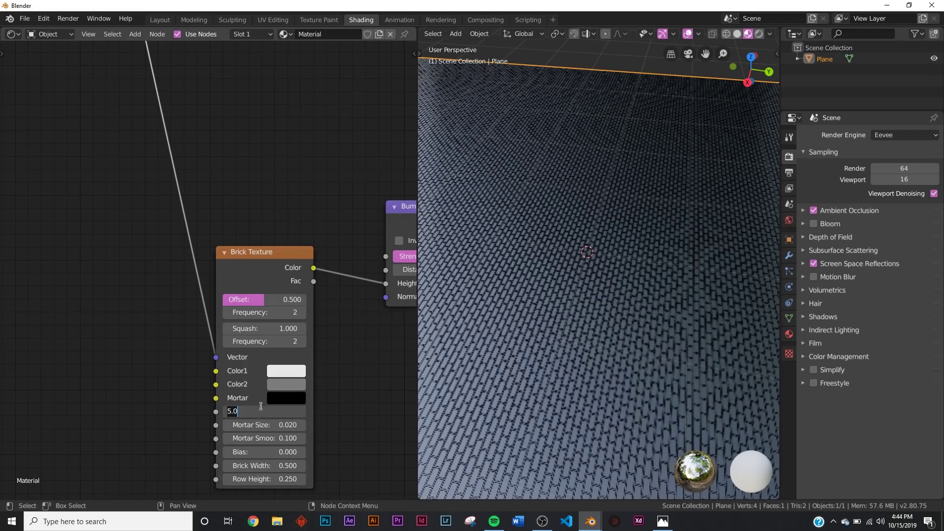
type("3.4")
key("Return")
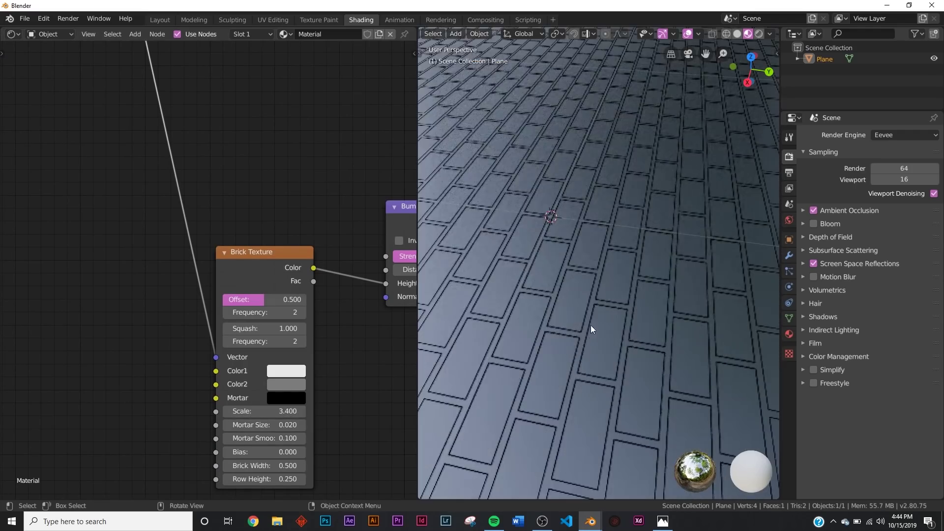
middle_click_drag(304, 407, 276, 353)
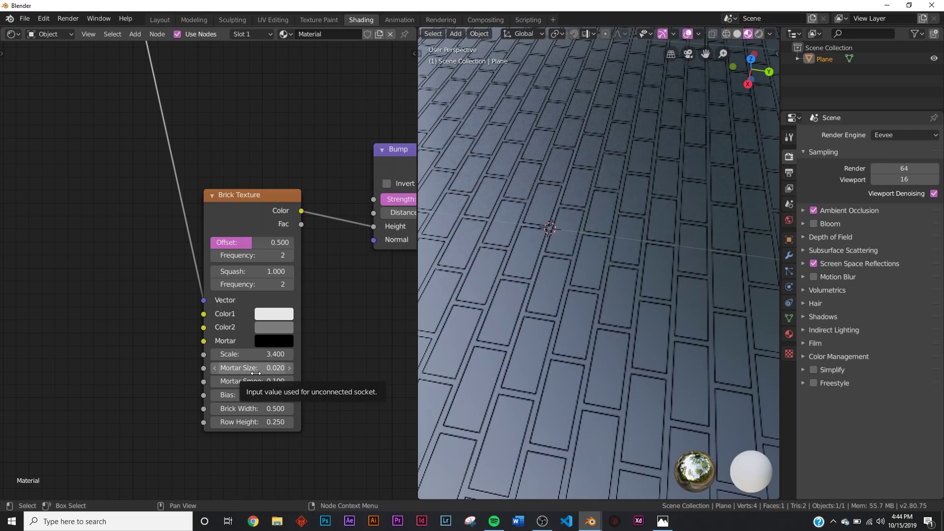
double_click(256, 368)
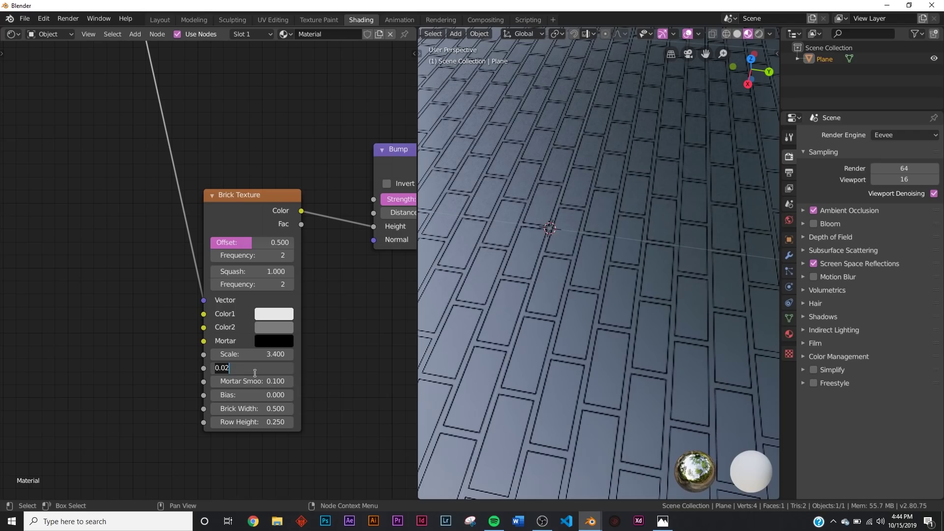
type("0.03")
key("Return")
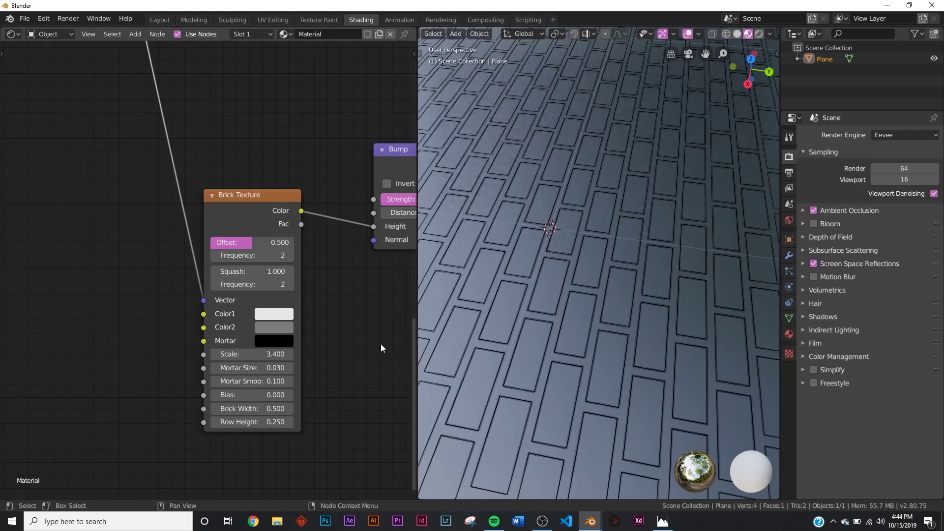
Raise the Brick Texture's Mortar Smooth to 0.900 and lower the connected Bump node's Strength to 0.514
left_click_drag(254, 381, 452, 382, "shift")
middle_click_drag(406, 314, 286, 320)
left_click_drag(308, 209, 271, 210)
middle_click_drag(655, 241, 669, 211)
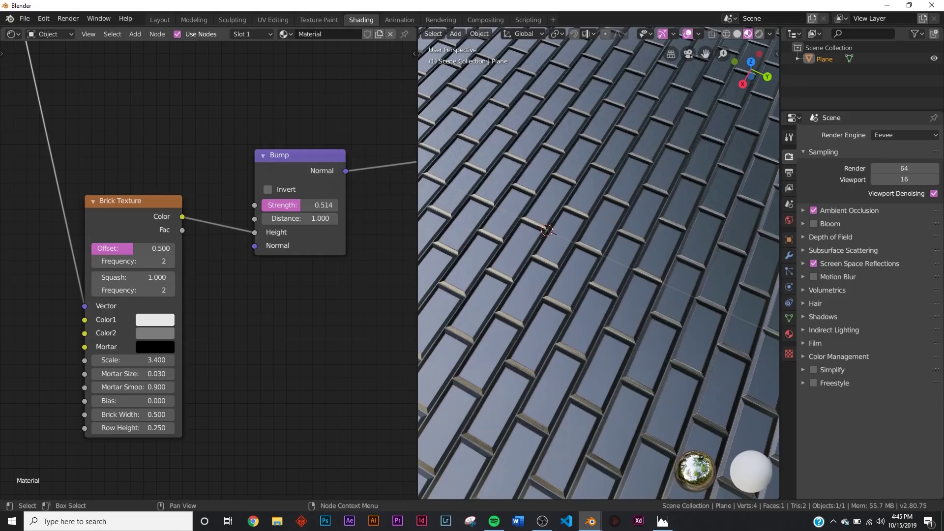
Set the Brick Texture's Mortar Smooth to 5 and inspect the bricks on the plane
left_click(146, 386)
type("5")
key("Return")
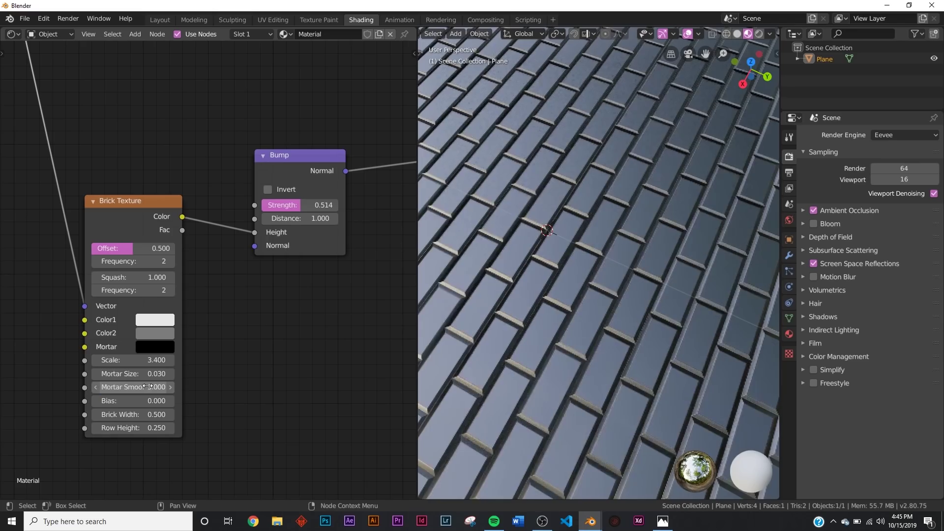
scroll(645, 367, "up", 5)
middle_click_drag(635, 357, 640, 289)
scroll(621, 368, "down", 5)
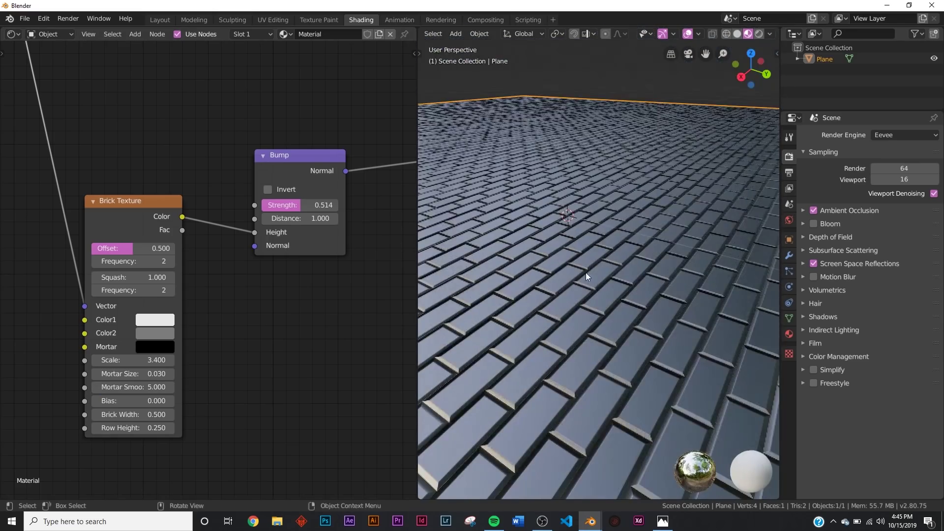
middle_click_drag(599, 344, 528, 291)
Make room before the Material Output and insert a Mix Shader on the link from the duplicated Principled BSDF
middle_click_drag(335, 237, 258, 394)
scroll(308, 272, "down", 10)
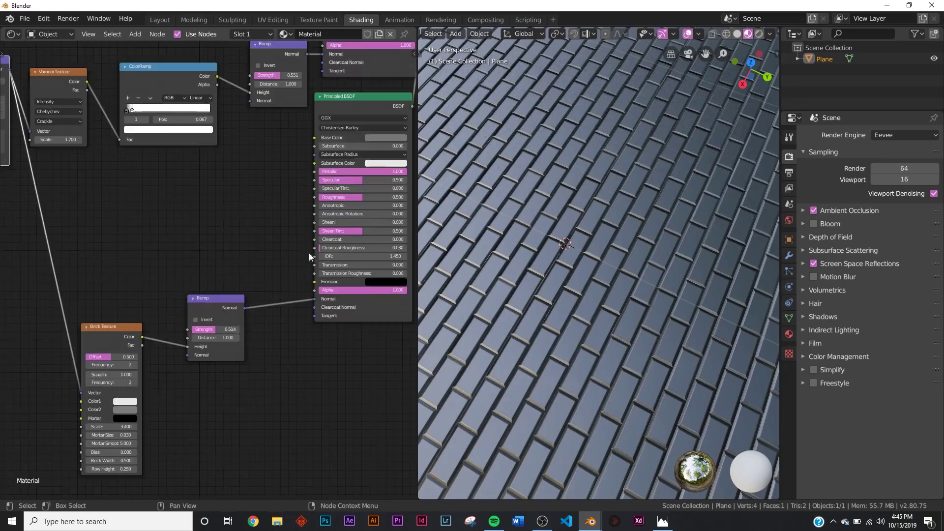
middle_click_drag(293, 252, 199, 331)
middle_click_drag(287, 188, 264, 353)
left_click_drag(286, 217, 331, 220)
key("shift+a")
left_click(294, 205)
type("mix")
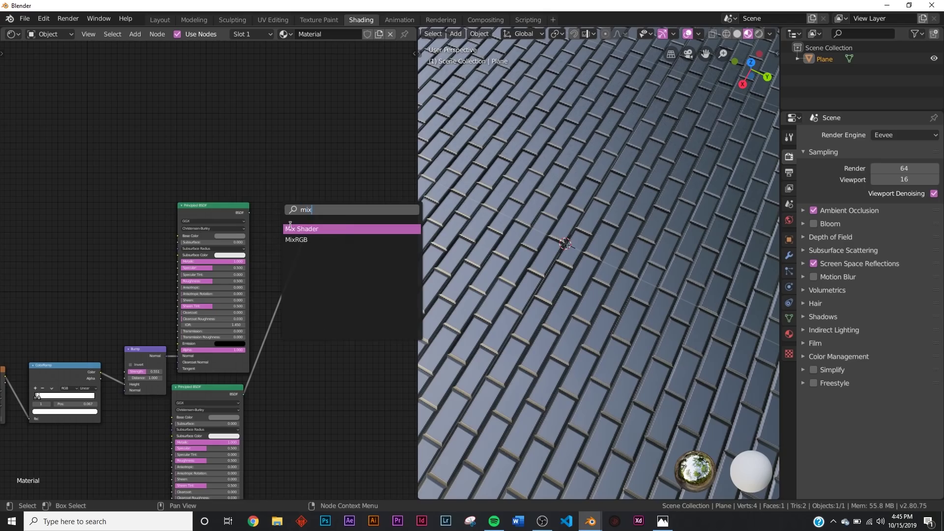
left_click(295, 229)
left_click(271, 229)
Connect the original Principled BSDF to the Mix Shader's second Shader input and check the blended patterns on the plane
left_click_drag(251, 212, 278, 261)
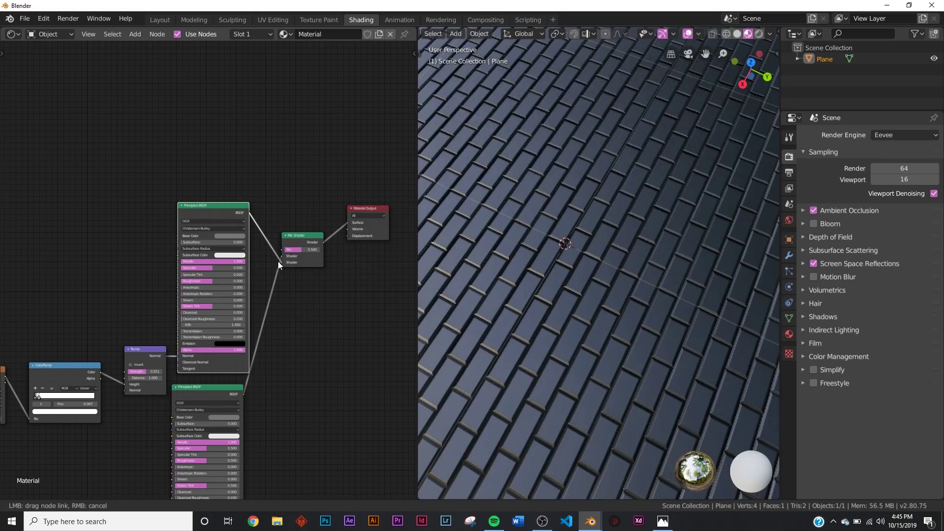
scroll(621, 244, "down", 10)
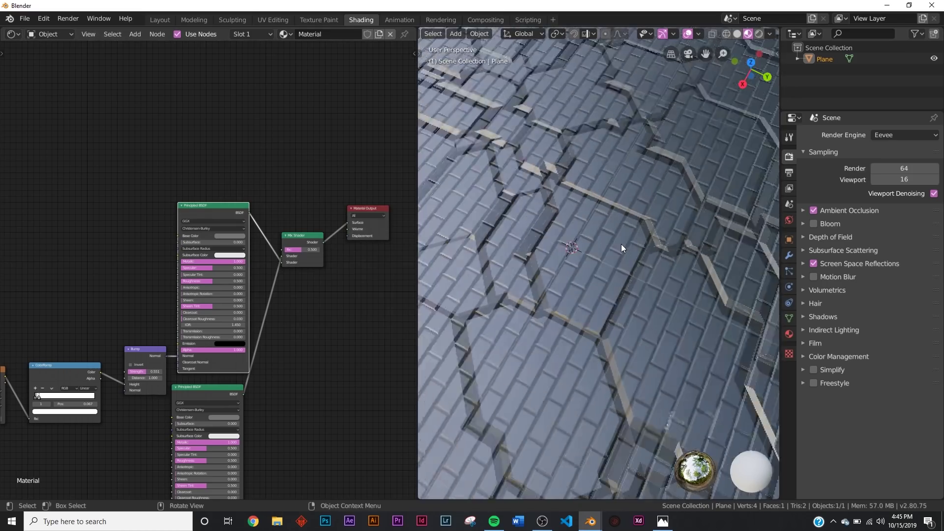
middle_click_drag(619, 245, 639, 227)
Move the Mix Shader higher and add a new ColorRamp node above the original Principled BSDF
scroll(618, 276, "up", 10)
left_click_drag(298, 238, 294, 168)
scroll(294, 144, "up", 10)
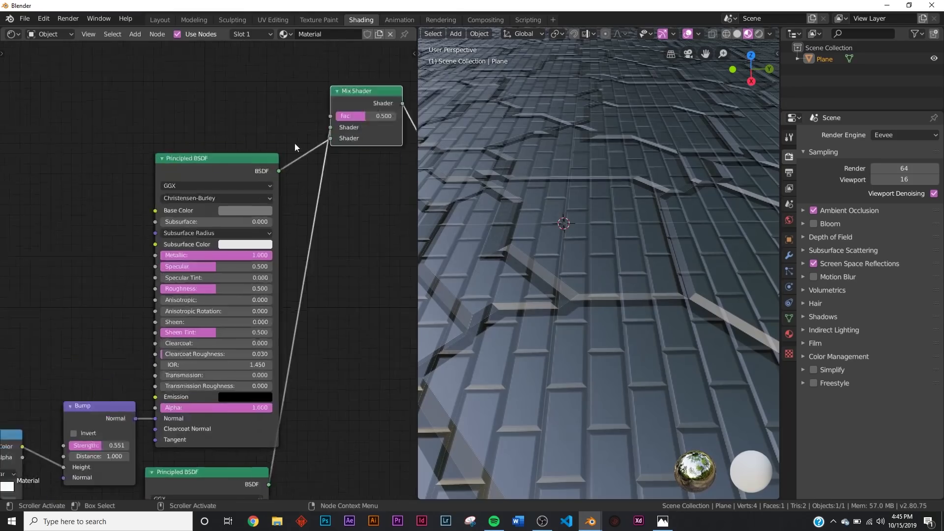
middle_click_drag(334, 99, 243, 259)
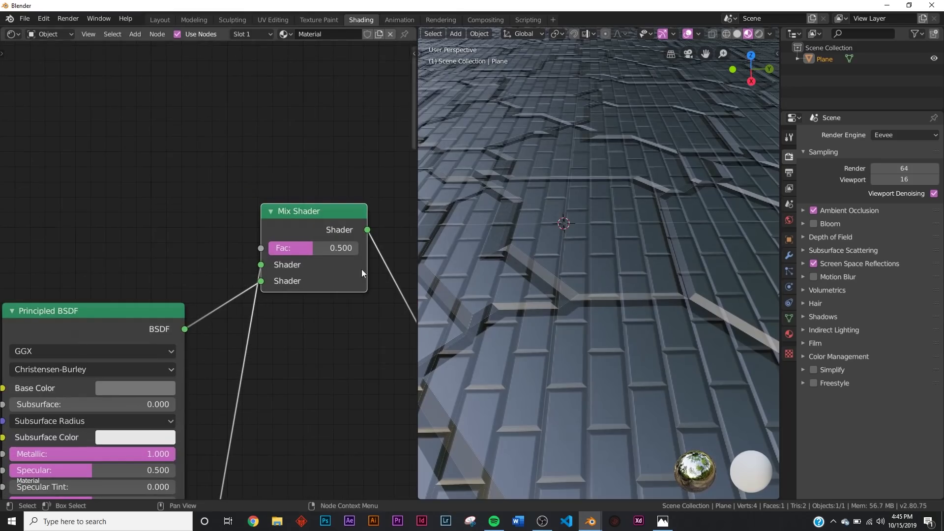
middle_click_drag(136, 229, 178, 255)
key("shift+a")
left_click(155, 167)
type("col")
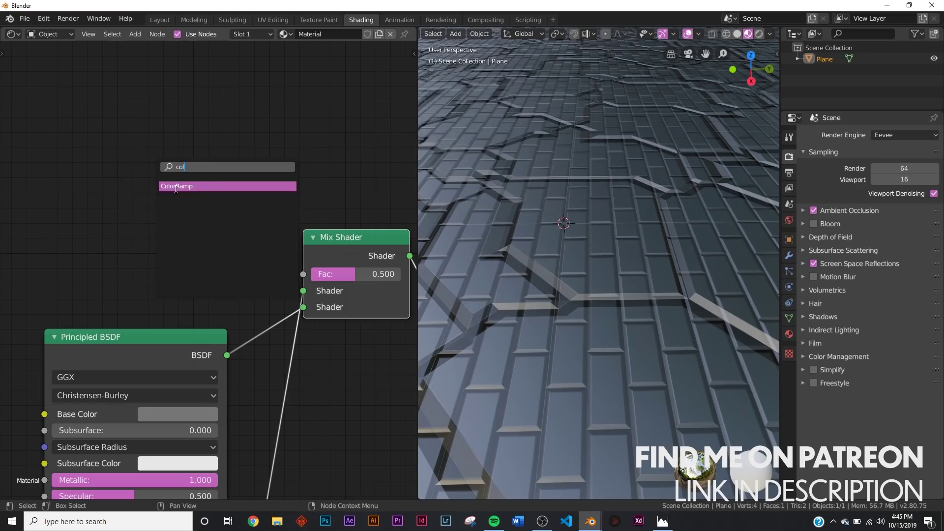
left_click(175, 185)
left_click(51, 162)
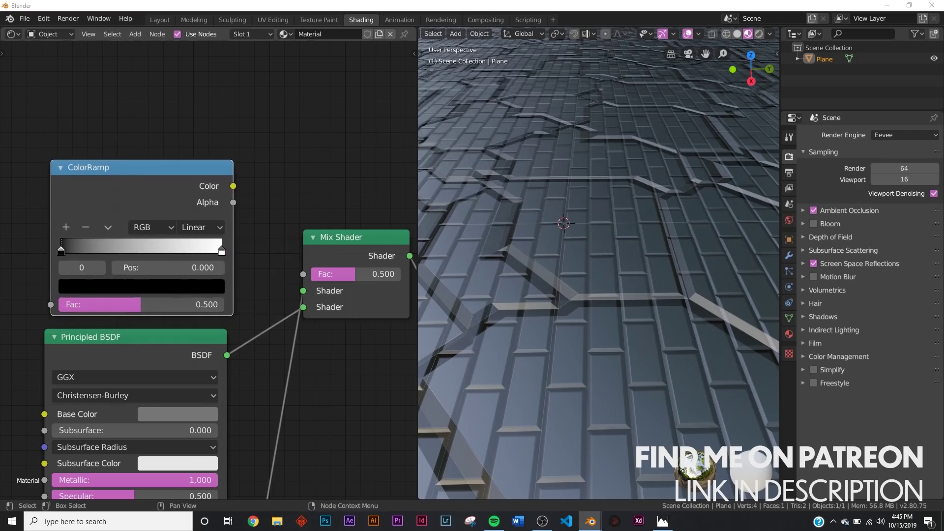
Move the Texture Coordinate, Mapping and Voronoi Texture nodes away from the ColorRamps, placing the Voronoi Texture slightly apart from the Mapping node
scroll(103, 337, "down", 8)
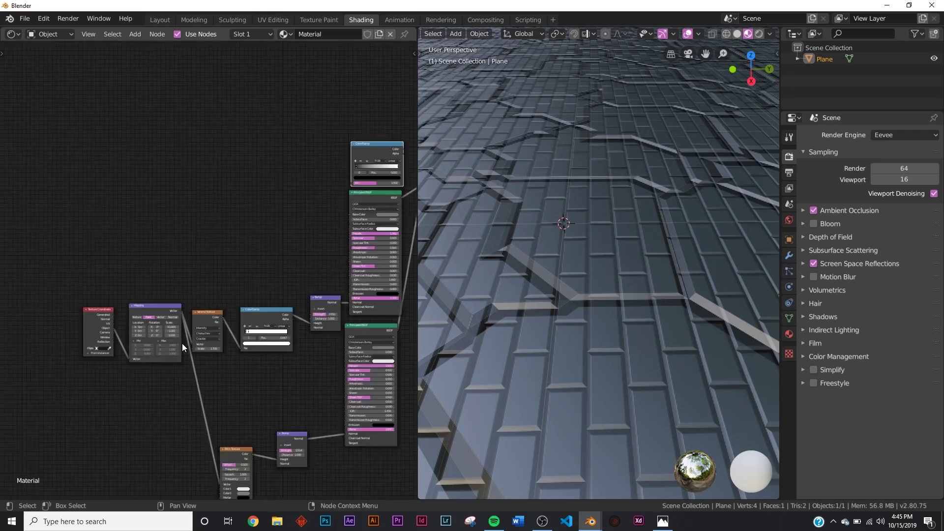
scroll(182, 343, "down", 2)
left_click_drag(101, 270, 203, 326)
key("g")
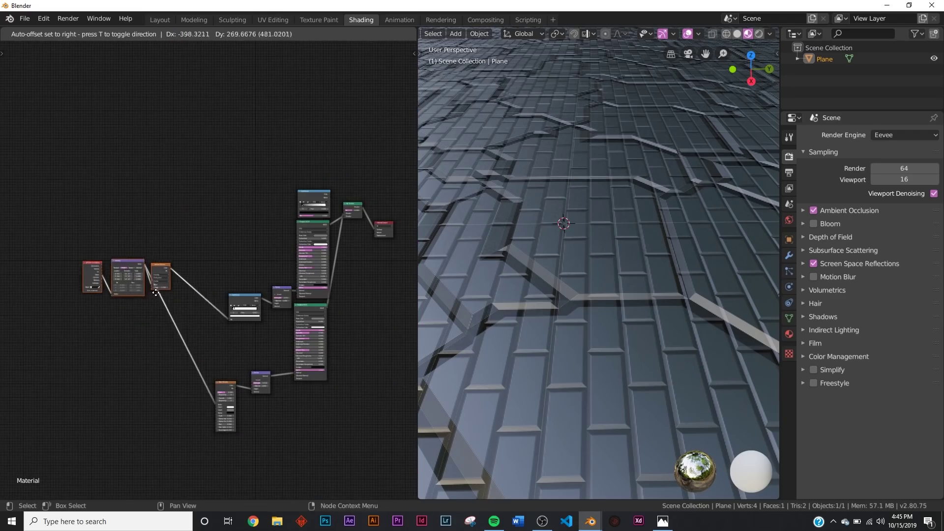
left_click(158, 282)
scroll(191, 258, "up", 4)
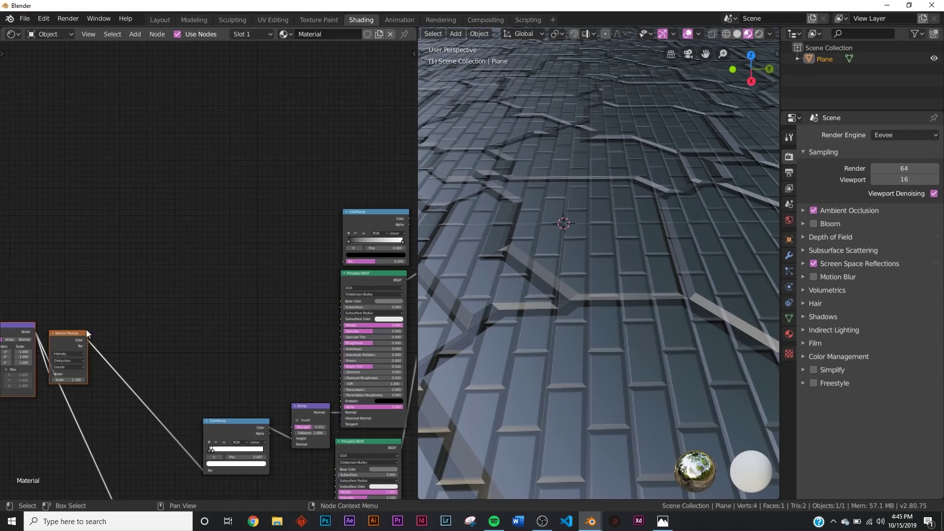
key("g")
left_click(106, 328)
left_click_drag(93, 320, 115, 311)
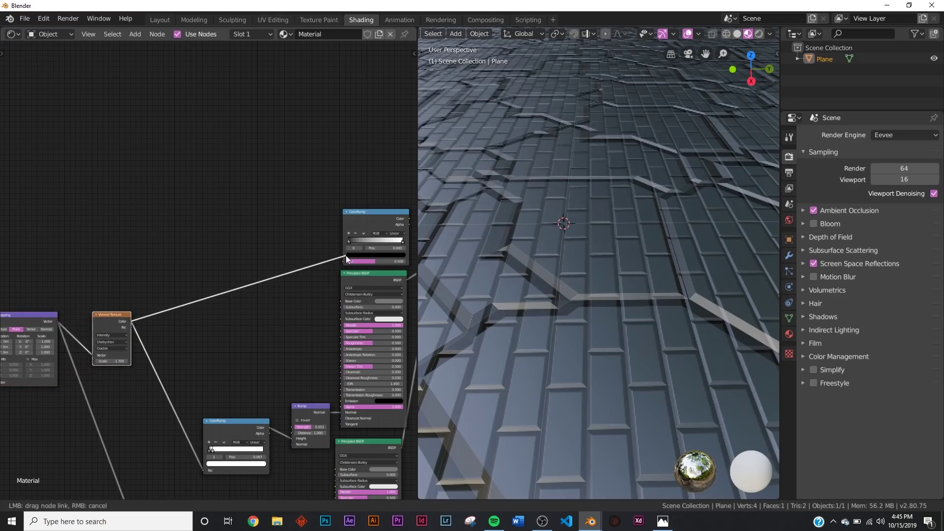
Connect the Voronoi Texture's Color to the new ColorRamp's Fac and that ColorRamp's Color to the Mix Shader's Fac
left_click_drag(346, 255, 345, 260)
middle_click_drag(278, 257, 106, 279)
scroll(243, 252, "up", 3)
left_click_drag(267, 279, 269, 279)
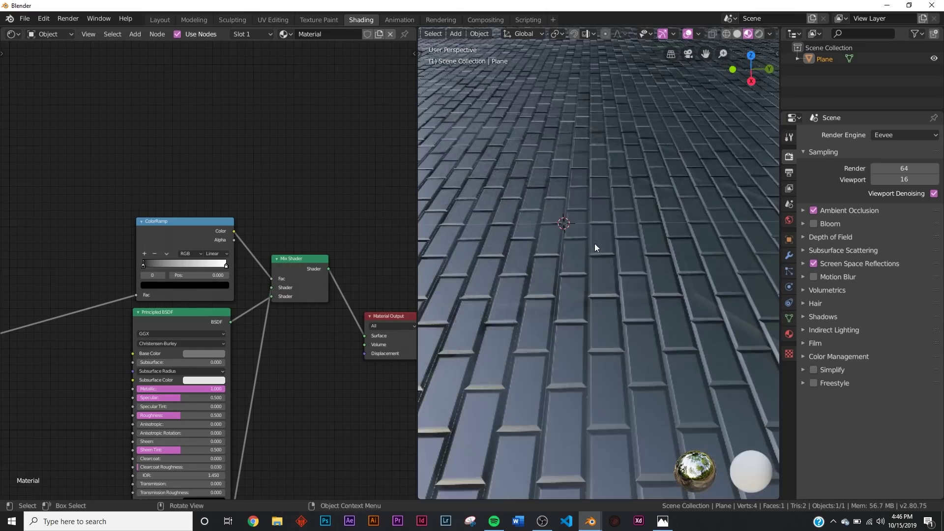
Swap the Mix Shader's two Shader inputs so the original Principled BSDF feeds the first and the duplicate the second
middle_click_drag(594, 243, 586, 293)
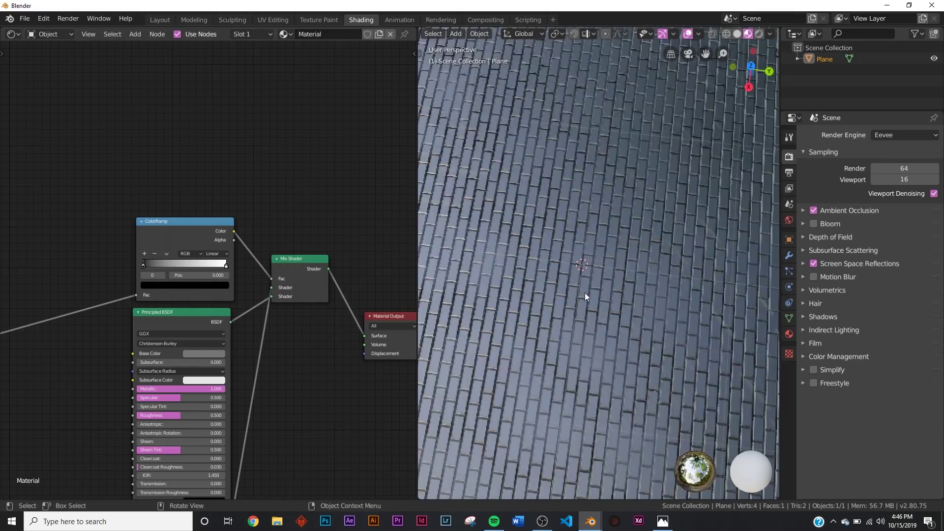
scroll(182, 220, "down", 3)
scroll(261, 270, "up", 5)
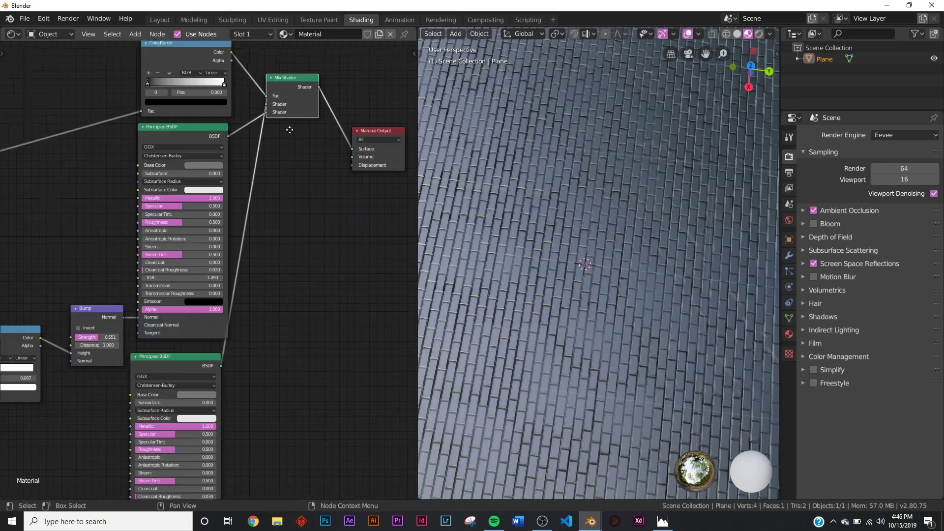
left_click_drag(264, 268, 264, 269)
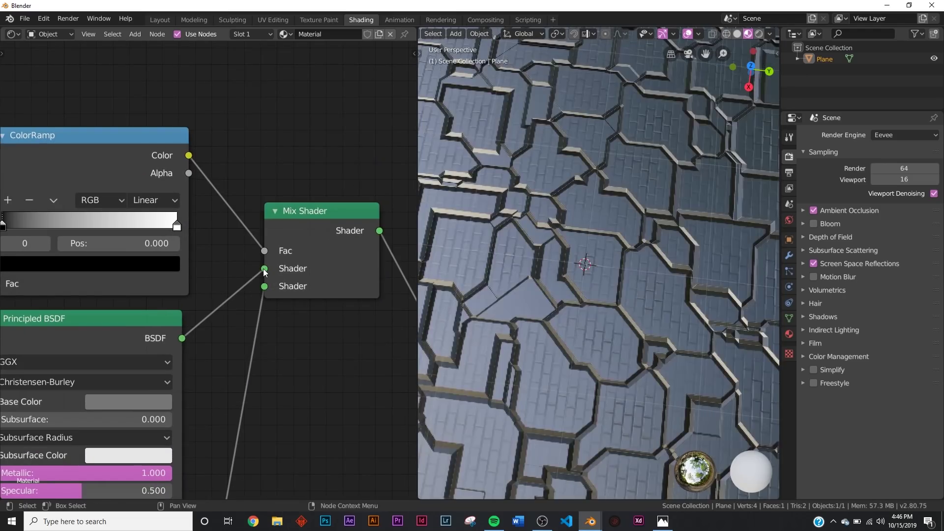
Set the ColorRamp feeding the Mix Shader's Fac to Constant interpolation and move its white stop to position 0.157
scroll(588, 279, "up", 4)
middle_click_drag(170, 242, 281, 280)
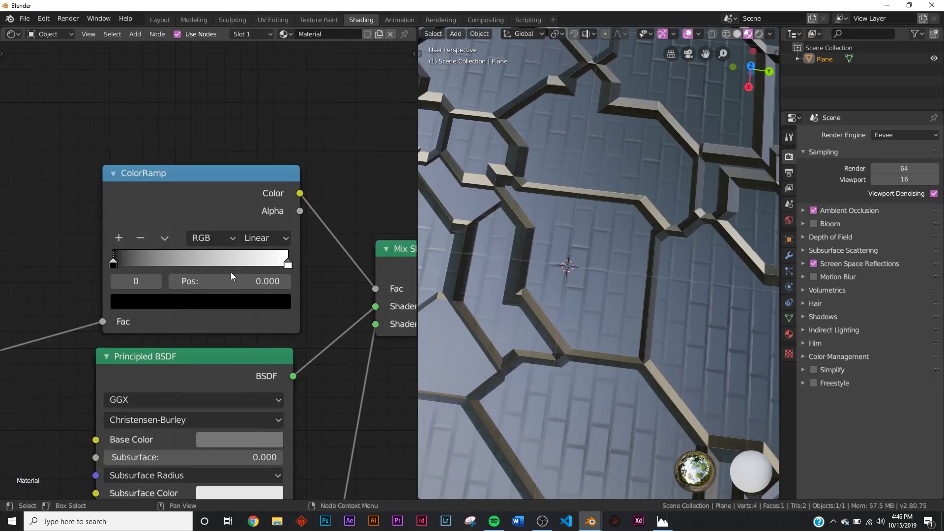
left_click(265, 238)
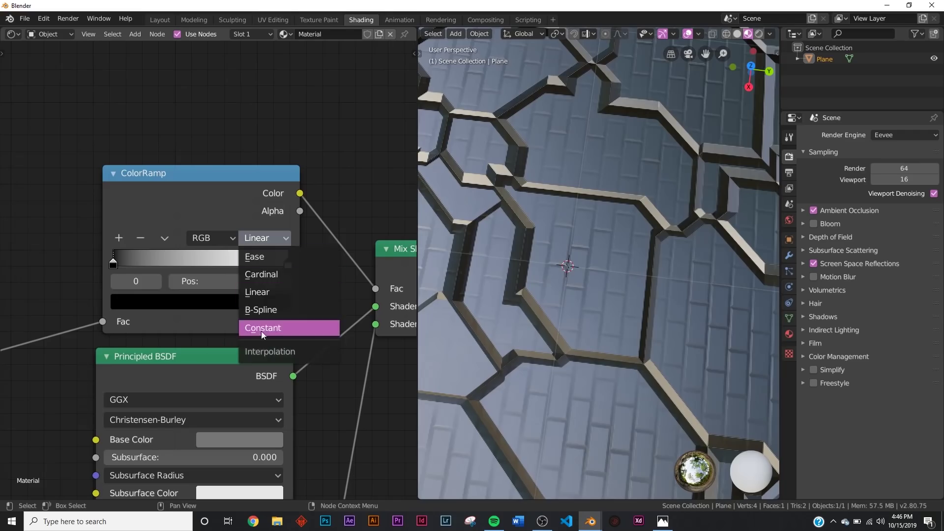
left_click(305, 328)
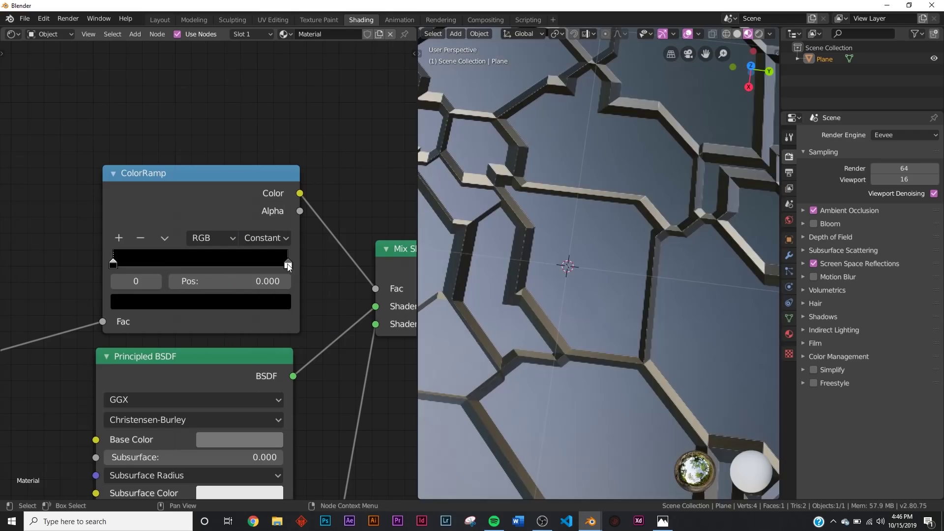
left_click_drag(288, 266, 265, 267)
left_click_drag(183, 270, 141, 271)
Insert a new ColorRamp between the Brick Texture's Color and the Bump node's Height
scroll(152, 308, "down", 5)
middle_click_drag(214, 424, 252, 226)
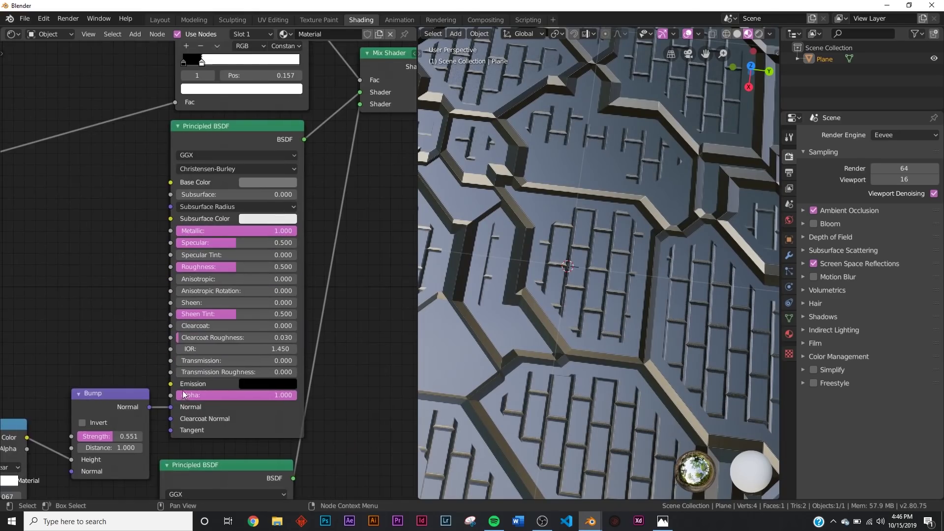
middle_click_drag(173, 400, 234, 308)
mouse_move(160, 389)
middle_mouse_down()
mouse_move(276, 238)
mouse_move(187, 258)
mouse_move(261, 232)
middle_mouse_up()
key("shift+a")
left_click(283, 194)
type("colorramp")
key("Return")
left_click(279, 212)
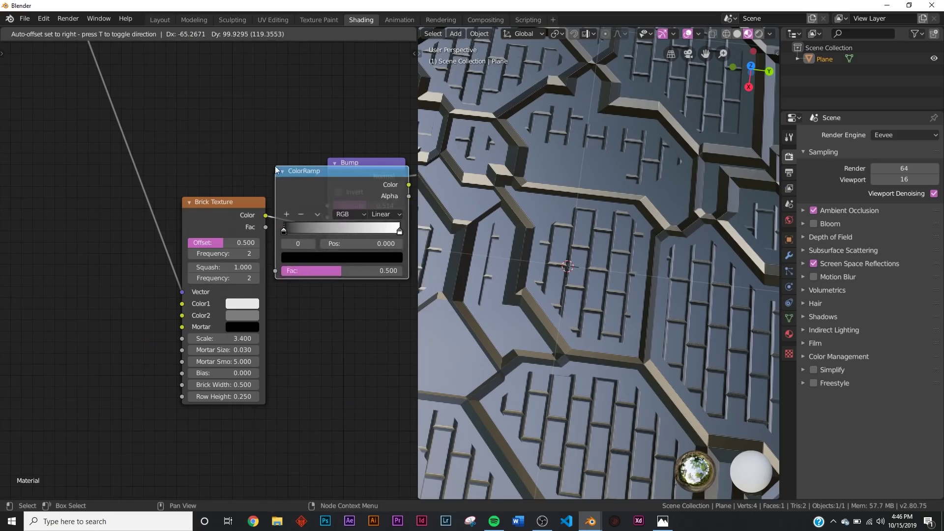
middle_click_drag(276, 167, 144, 205)
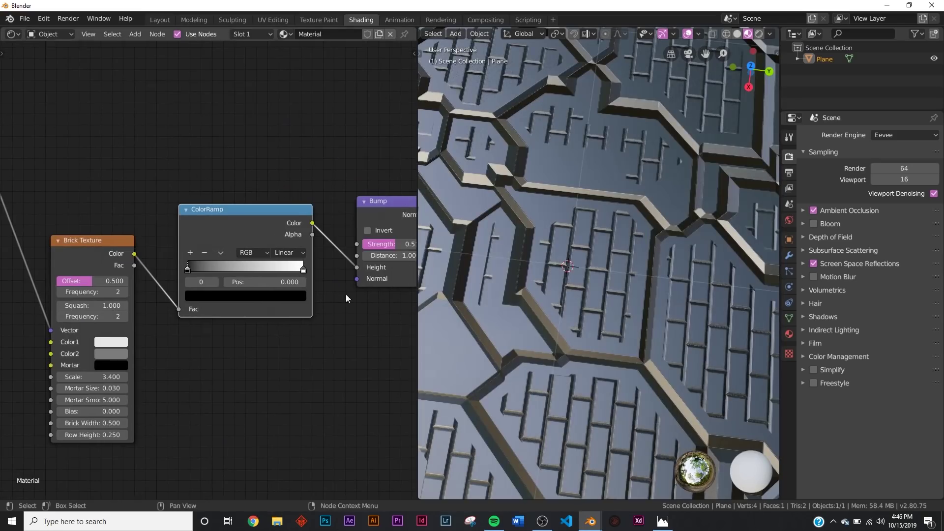
Move the black stop of the brick ColorRamp to position 0.587 and check the brick pattern on the plane
scroll(346, 294, "up", 2)
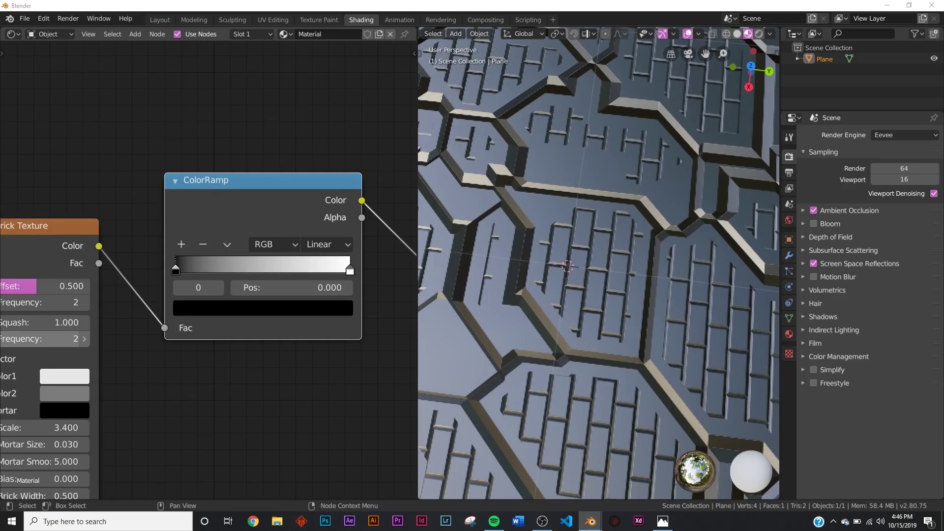
scroll(167, 281, "up", 2)
left_click_drag(170, 269, 304, 270)
scroll(554, 280, "down", 6)
scroll(571, 319, "up", 8)
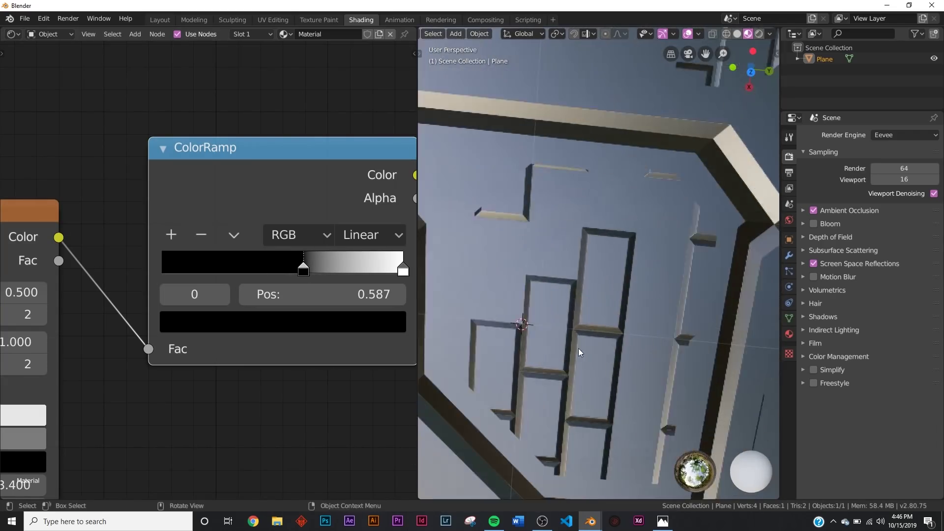
middle_click_drag(577, 348, 581, 300)
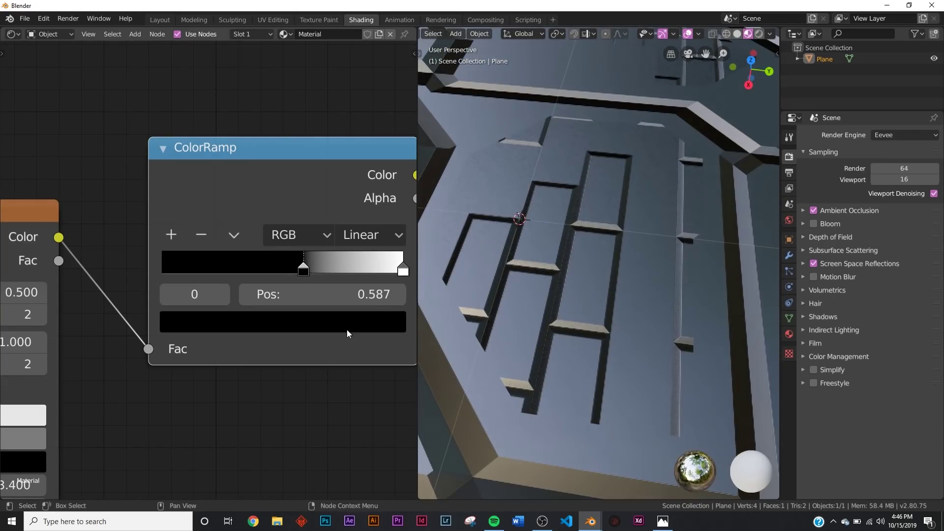
scroll(317, 312, "down", 10)
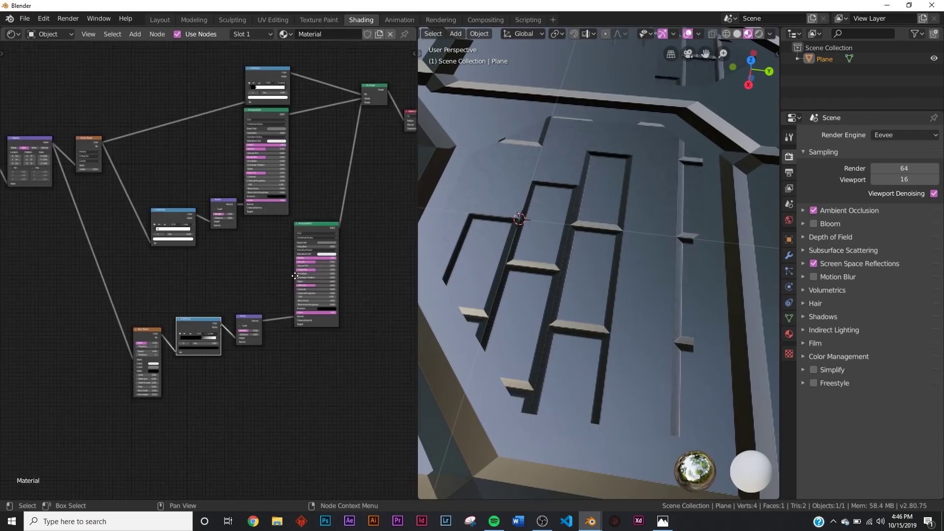
scroll(580, 276, "down", 8)
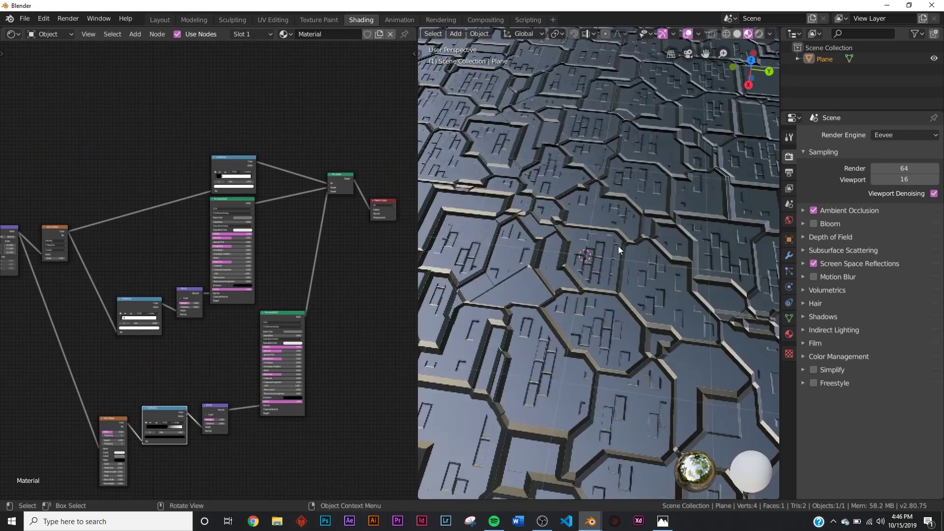
scroll(619, 284, "up", 6)
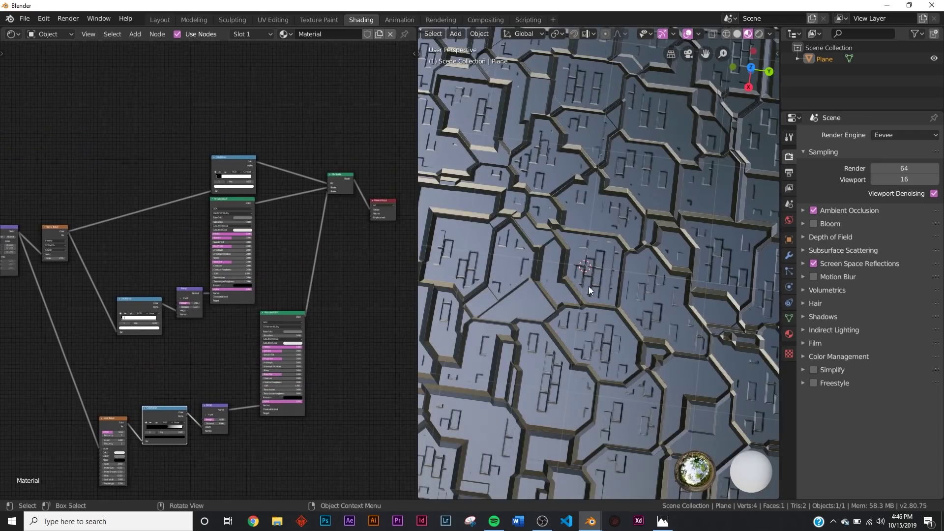
Move the Material Output away, duplicate the Mix Shader and insert the copy between the original Mix Shader and the Material Output
key("KP_Decimal")
left_click_drag(215, 256, 256, 239)
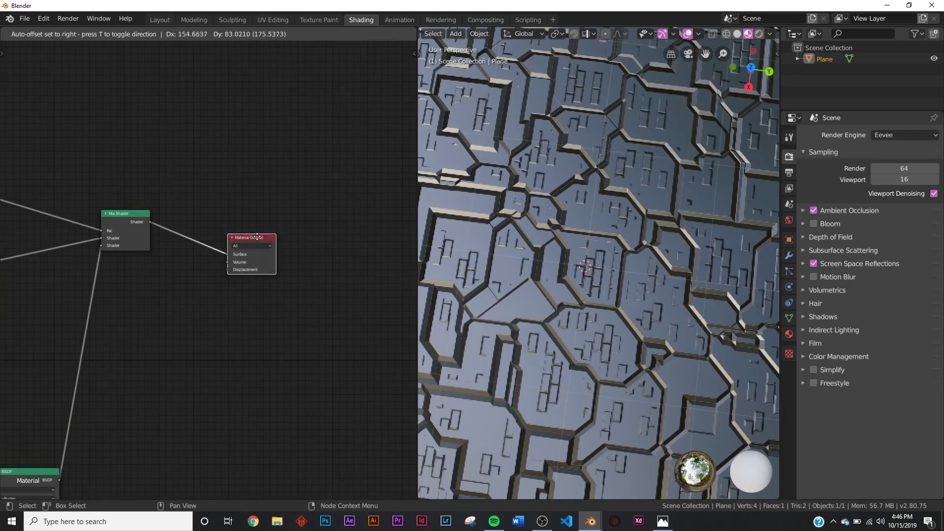
scroll(128, 236, "up", 1)
key("shift+d")
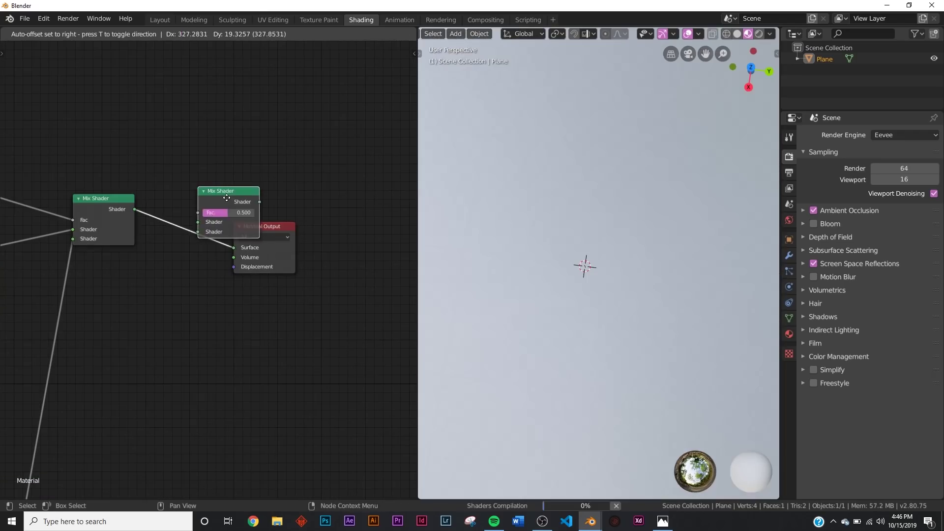
left_click(193, 269)
scroll(183, 299, "up", 4)
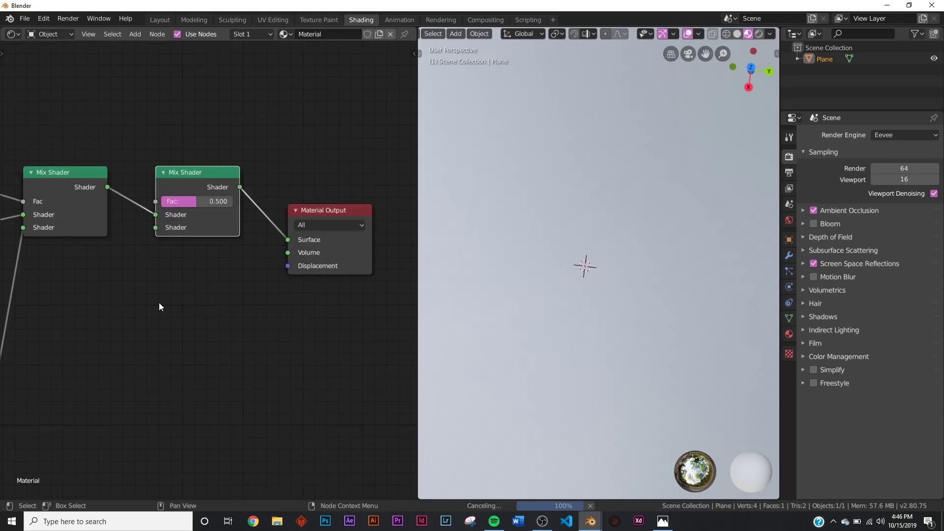
middle_click_drag(154, 304, 229, 319)
key("shift+a")
left_click(228, 320)
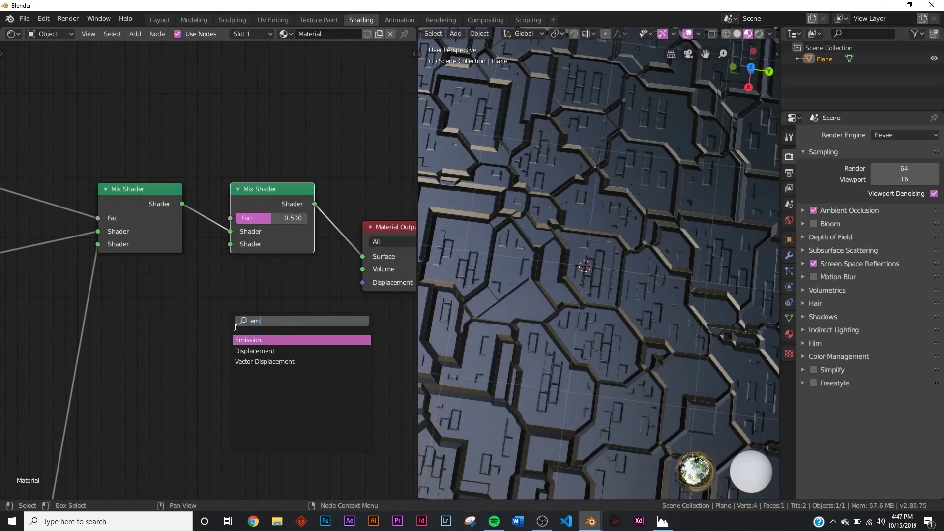
type("em")
left_click(254, 351)
left_click(117, 312)
key("x")
Add an Emission node below the Mix Shaders and connect it to the second Mix Shader's lower Shader input
key("shift+a")
left_click(136, 314)
type("em")
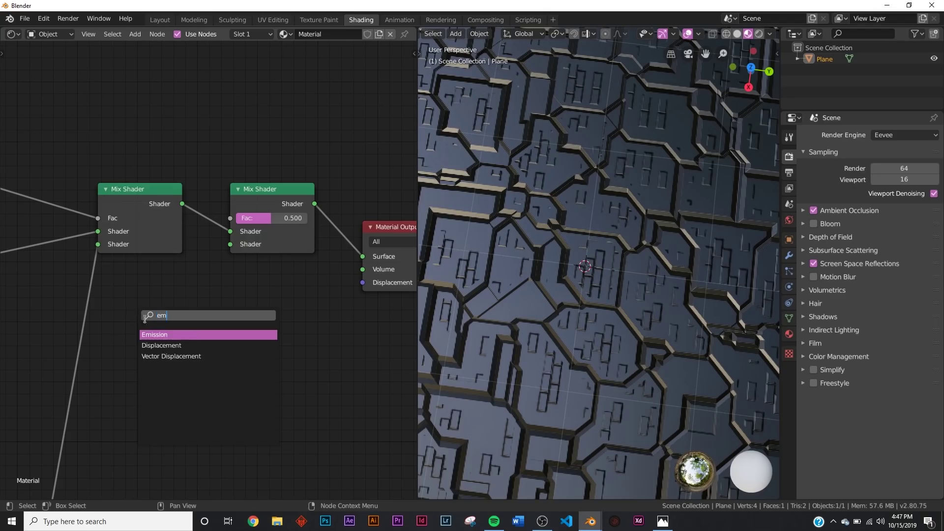
left_click(172, 329)
left_click(166, 360)
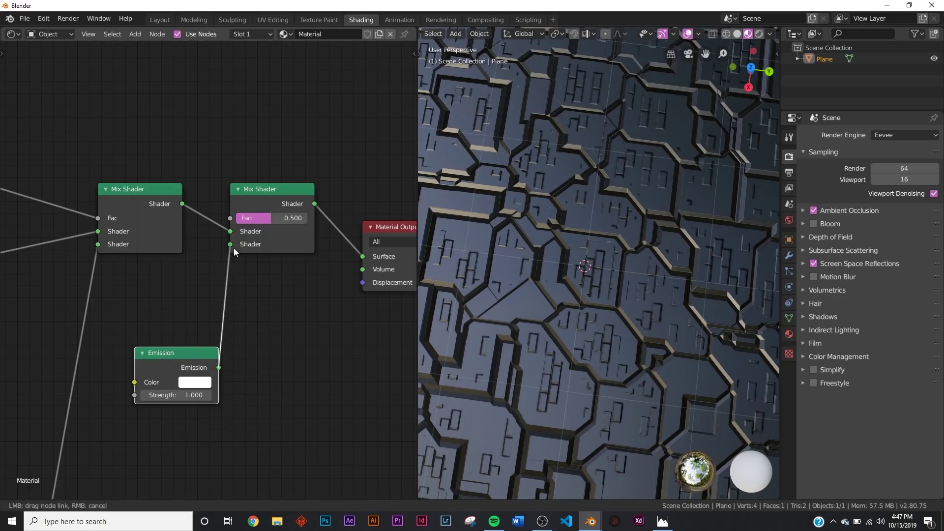
left_click_drag(234, 247, 233, 246)
Move the second Mix Shader, the Material Output and the Emission node farther away from the first Mix Shader
scroll(190, 338, "down", 5)
left_click_drag(302, 222, 192, 305)
middle_click_drag(208, 313, 148, 333)
scroll(146, 335, "down", 2)
key("g")
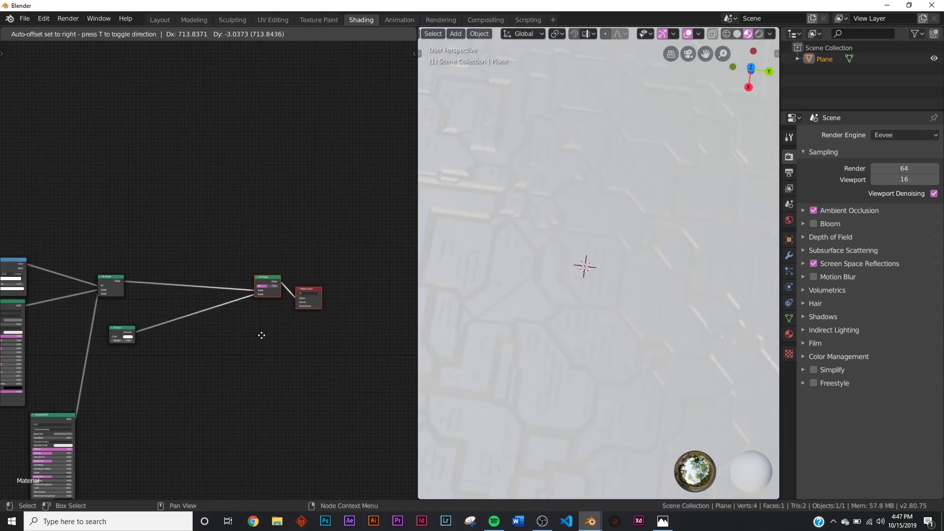
left_click(307, 342)
left_click_drag(120, 326, 220, 325)
Set the Emission color to orange-red with hue 0.045 and saturation 1.000, and check it on the plane
scroll(283, 364, "up", 4)
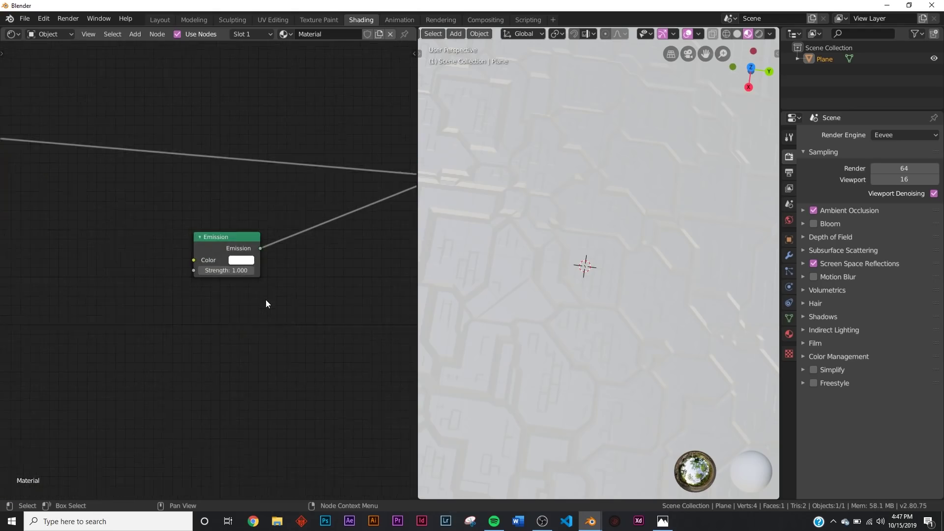
left_click(248, 261)
left_click(265, 185)
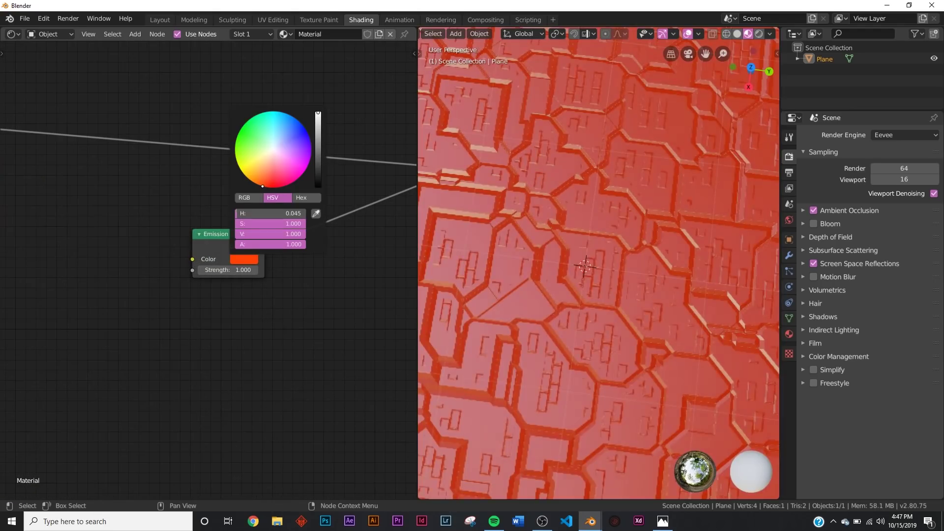
scroll(575, 347, "down", 6)
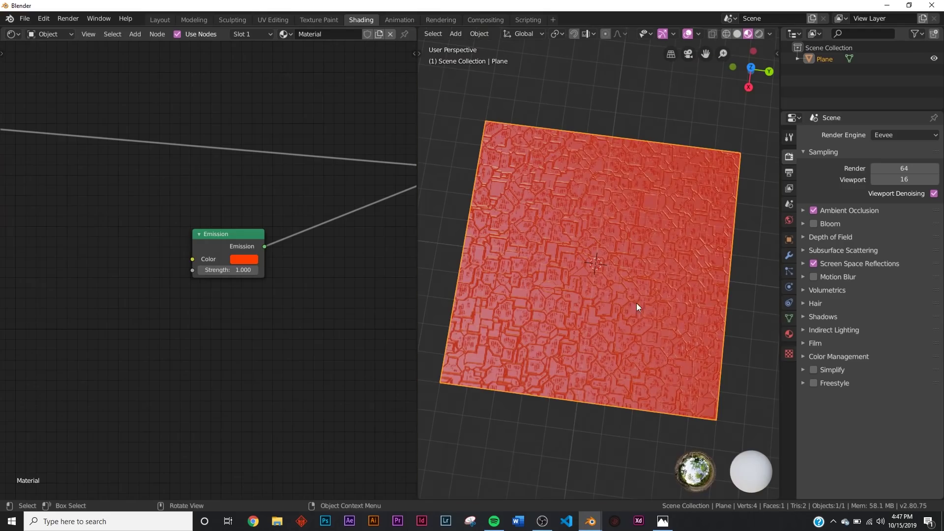
scroll(636, 303, "up", 8)
scroll(113, 376, "up", 2)
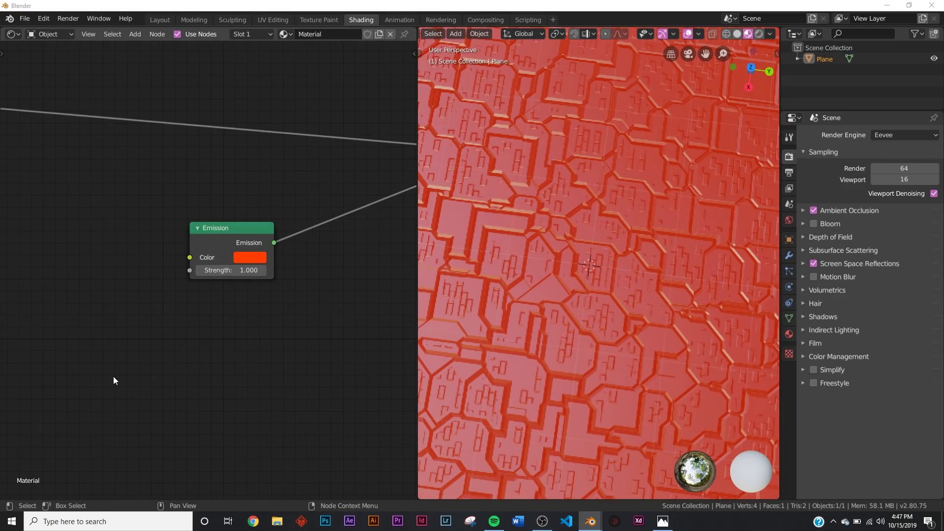
Add a ColorRamp beside the Emission node and connect its Color output to the Emission's Color
middle_click_drag(88, 358, 118, 359)
middle_click_drag(119, 294, 147, 301)
key("shift+a")
left_click(161, 281)
type("col")
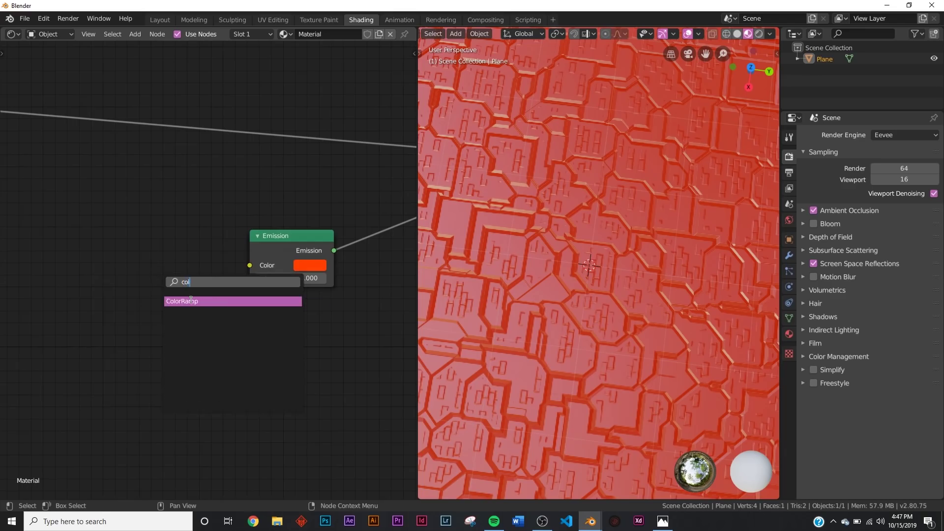
left_click(191, 300)
left_click(206, 276)
left_click_drag(197, 272, 296, 270)
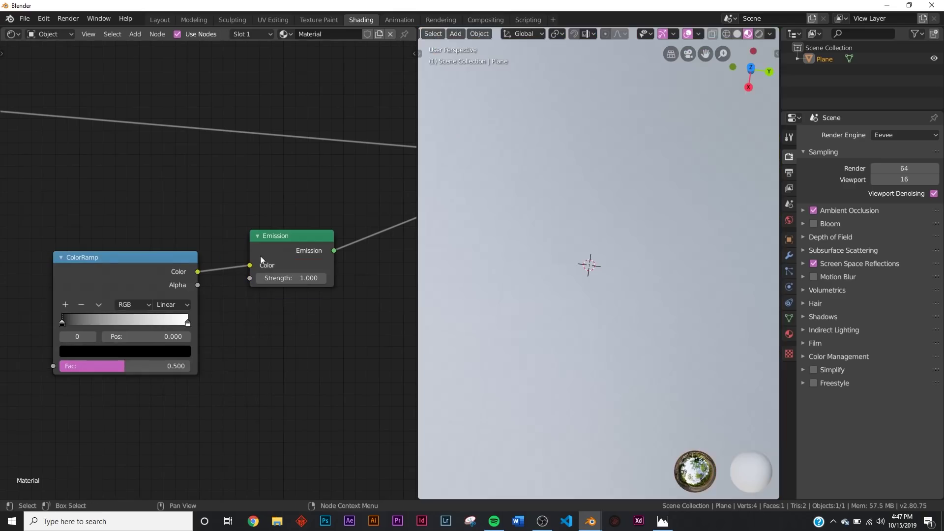
Change the emission ColorRamp's white stop to a saturated orange-red
left_click(188, 323)
left_click(168, 354)
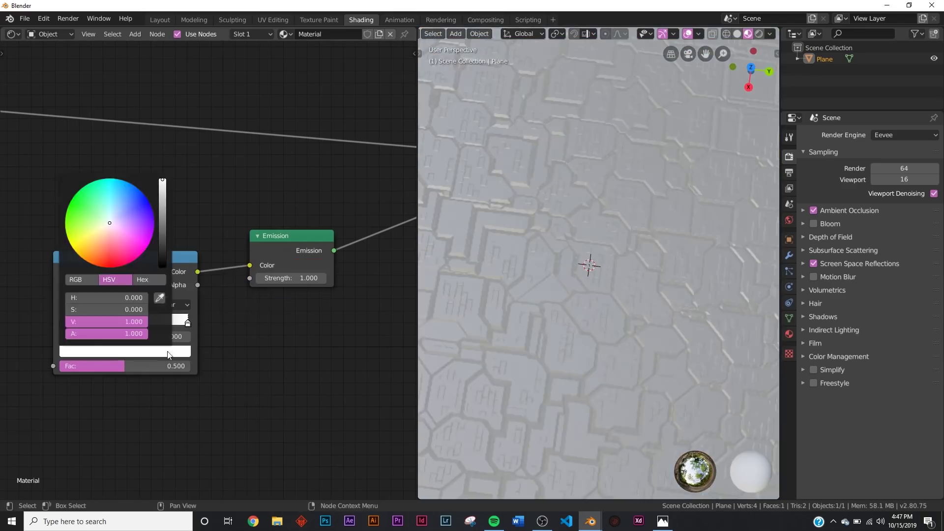
left_click(102, 268)
Add a Gradient Texture node near the emission ColorRamp
middle_click_drag(98, 392, 272, 371)
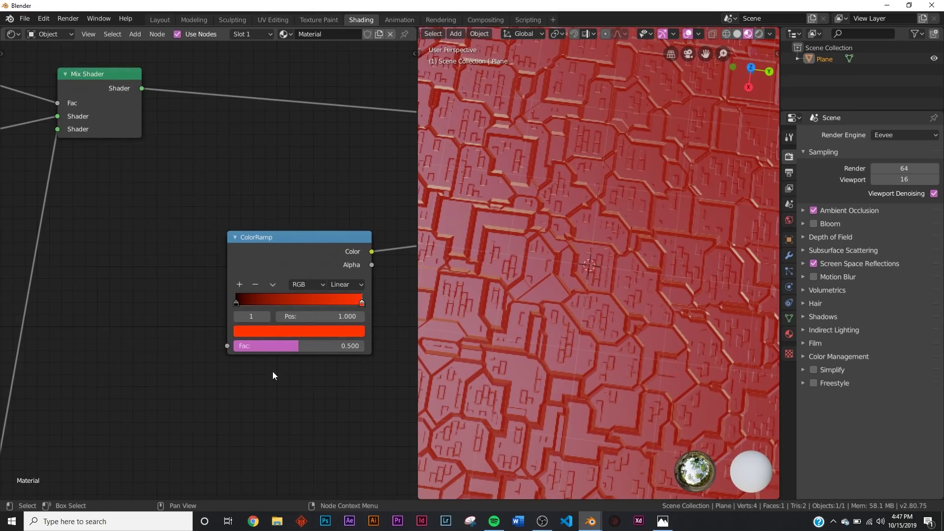
key("shift+a")
left_click(187, 295)
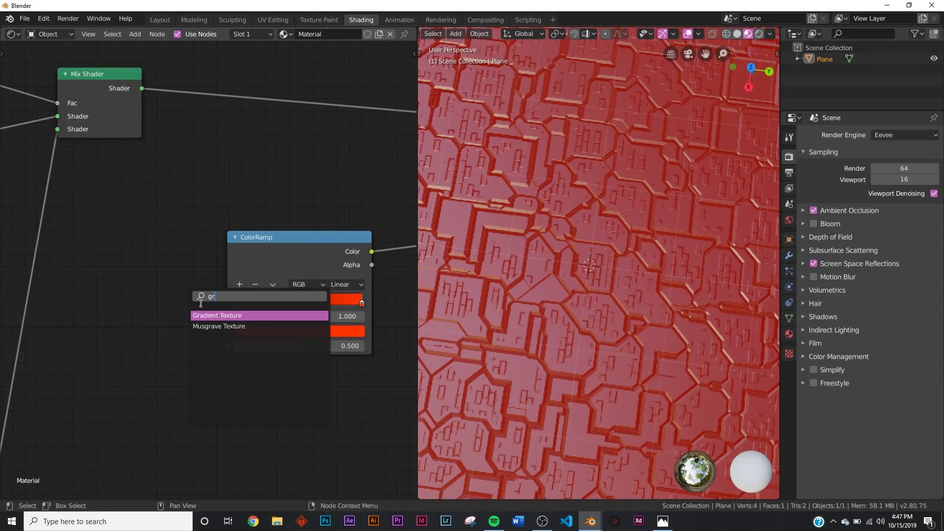
key("Return")
Space the emission nodes farther from the first Mix Shader and connect the Gradient Texture's Color to the emission ColorRamp's Fac
scroll(230, 357, "down", 12)
left_click_drag(229, 344, 326, 275)
middle_click_drag(326, 275, 212, 322)
left_click_drag(133, 338, 346, 270)
middle_click_drag(288, 308, 212, 325)
key("g")
left_click(288, 324)
left_click_drag(232, 272, 301, 273)
scroll(163, 326, "up", 2)
middle_click_drag(140, 354, 314, 295)
scroll(314, 295, "up", 2)
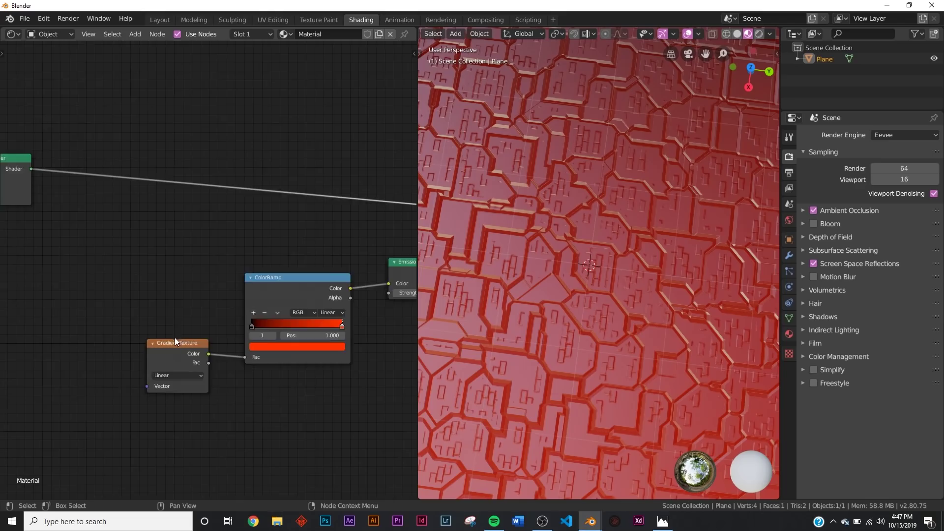
Add Texture Coordinate and Mapping nodes to the Gradient Texture and feed the Mapping's Vector from the Object coordinates
middle_click_drag(175, 338, 243, 305)
key("ctrl+t")
middle_click_drag(131, 380, 287, 329)
scroll(288, 330, "up", 4)
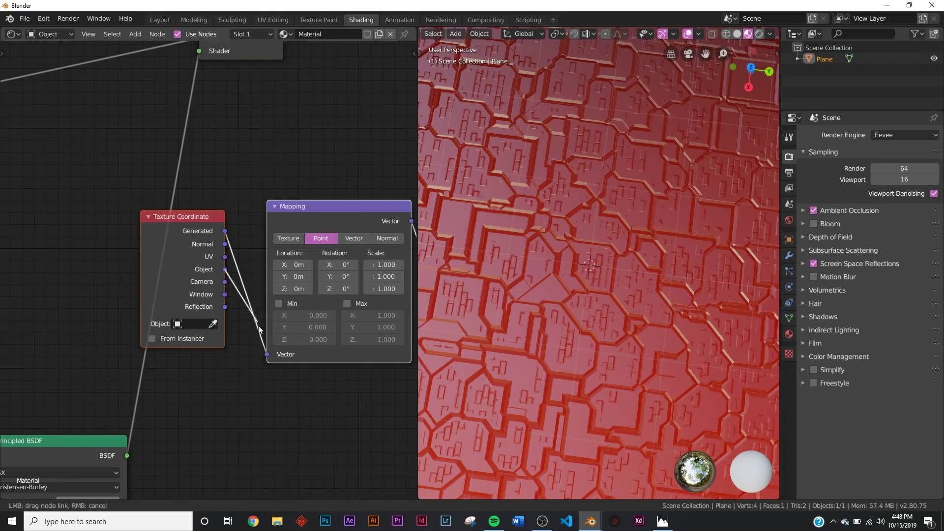
left_click_drag(265, 351, 266, 354)
Inspect the gradient across the plane and change the Gradient Texture's type to Spherical
middle_click_drag(312, 324, 182, 353)
scroll(179, 355, "down", 9)
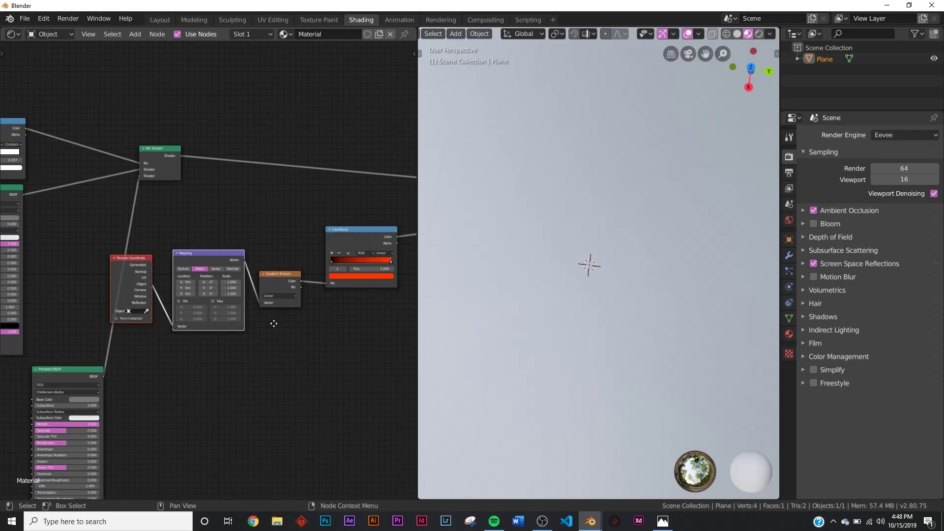
middle_click_drag(274, 323, 197, 341)
scroll(208, 338, "up", 4)
scroll(583, 323, "down", 5)
scroll(597, 314, "up", 6)
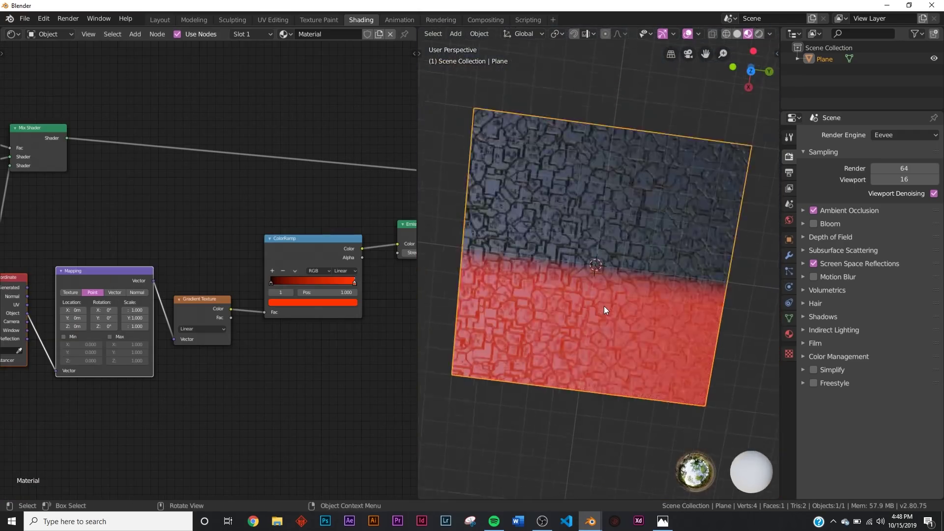
middle_click_drag(604, 309, 611, 267)
scroll(285, 301, "up", 2)
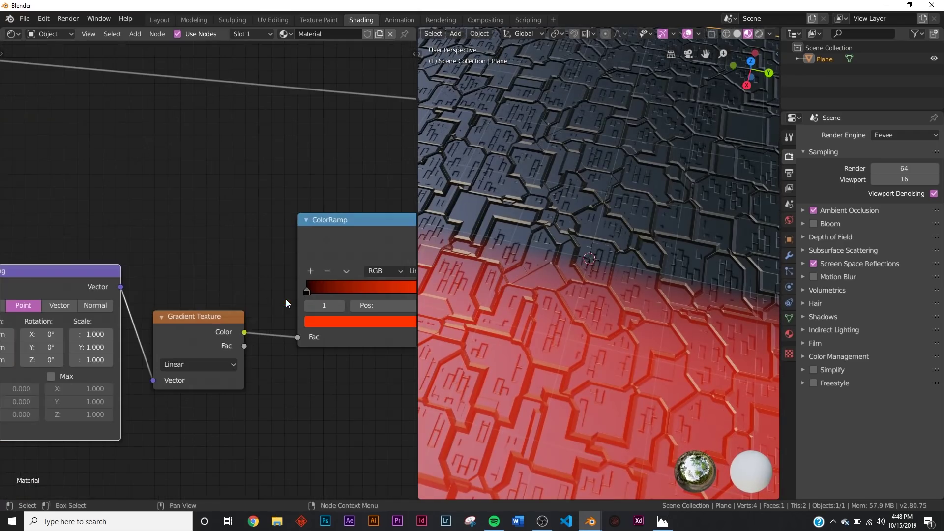
left_click(201, 364)
left_click(195, 436)
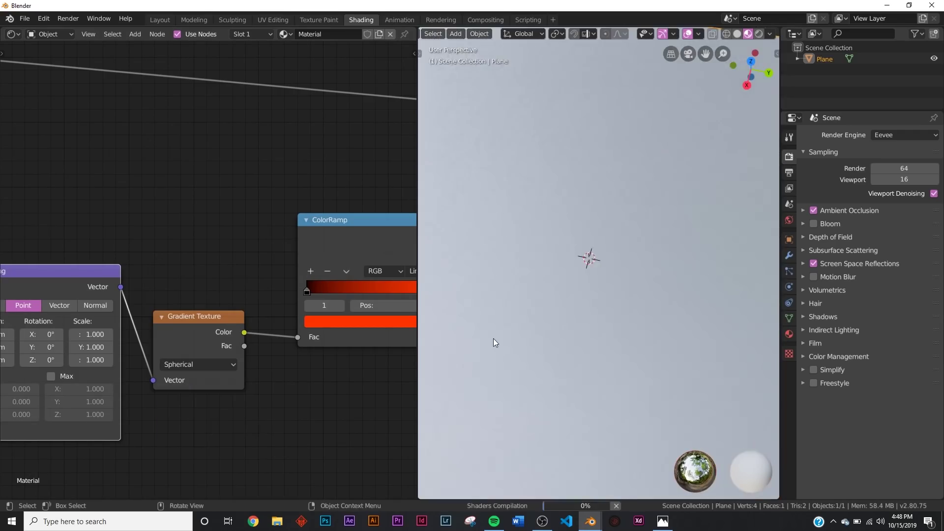
middle_click_drag(605, 284, 603, 300)
Raise the Emission node's Strength to 19.100
scroll(610, 302, "up", 7)
middle_click_drag(330, 314, 208, 336)
left_click_drag(301, 280, 348, 280)
scroll(606, 250, "up", 2)
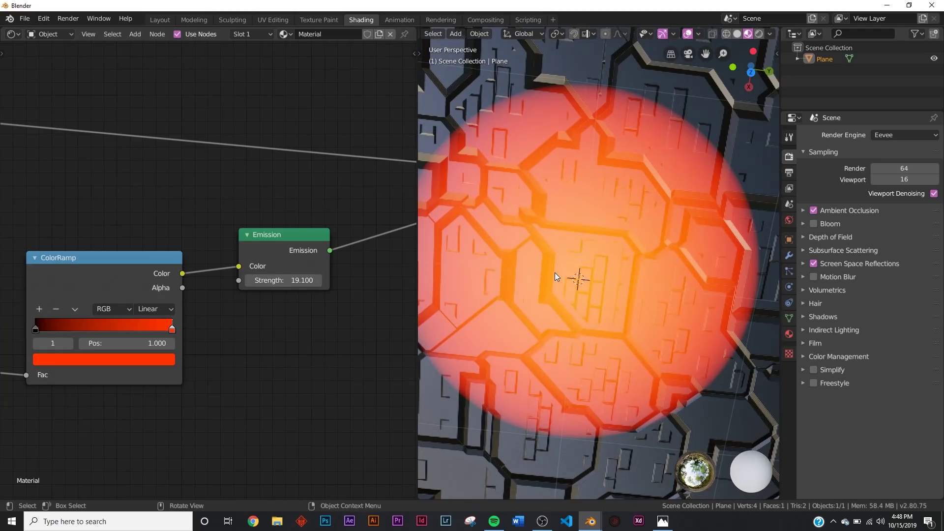
Check the spherical glow on the plane and move the final Mix Shader higher in the node graph
scroll(660, 236, "down", 5)
middle_click_drag(621, 295, 615, 247)
scroll(614, 247, "up", 5)
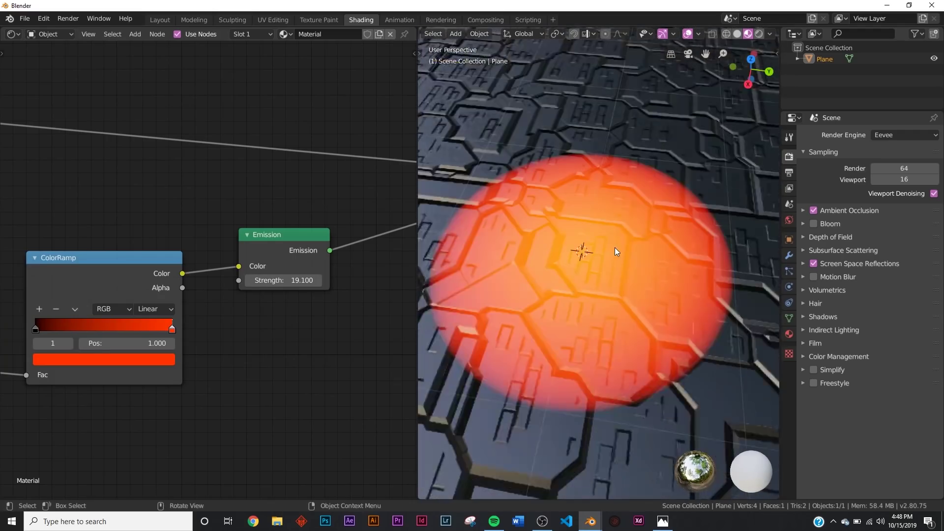
middle_click_drag(571, 213, 618, 295)
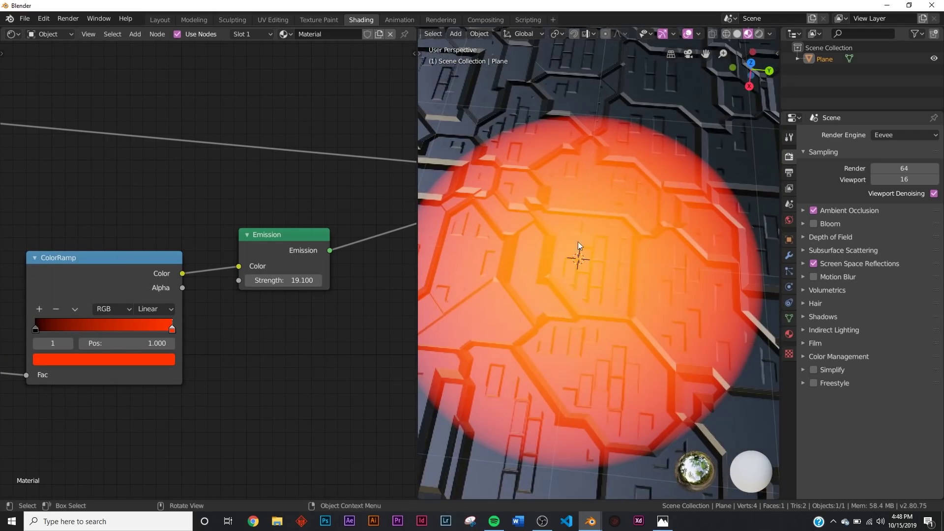
scroll(587, 253, "down", 5)
scroll(268, 292, "down", 4)
scroll(268, 293, "up", 4)
left_click_drag(300, 277, 277, 218)
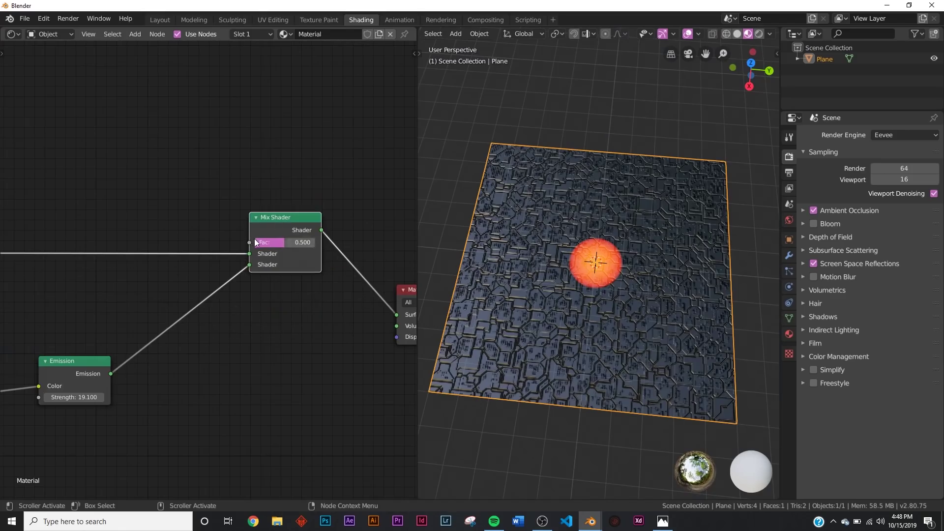
Add a ColorRamp node just above and before the final Mix Shader
middle_click_drag(56, 269, 95, 289)
key("shift+a")
left_click(166, 203)
type("co")
left_click(200, 223)
left_click(246, 176)
Connect the Voronoi Texture's output to the new ColorRamp's Fac input
scroll(156, 266, "down", 5)
scroll(241, 261, "down", 2)
middle_click_drag(234, 268, 266, 262)
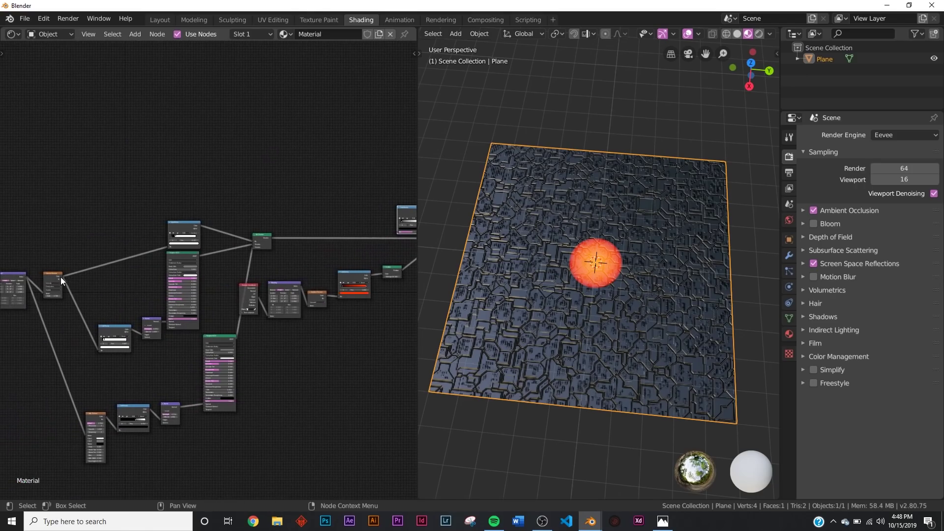
scroll(60, 277, "up", 6)
left_click_drag(90, 256, 93, 238)
scroll(266, 224, "down", 5)
middle_click_drag(246, 243, 91, 311)
scroll(167, 292, "down", 2)
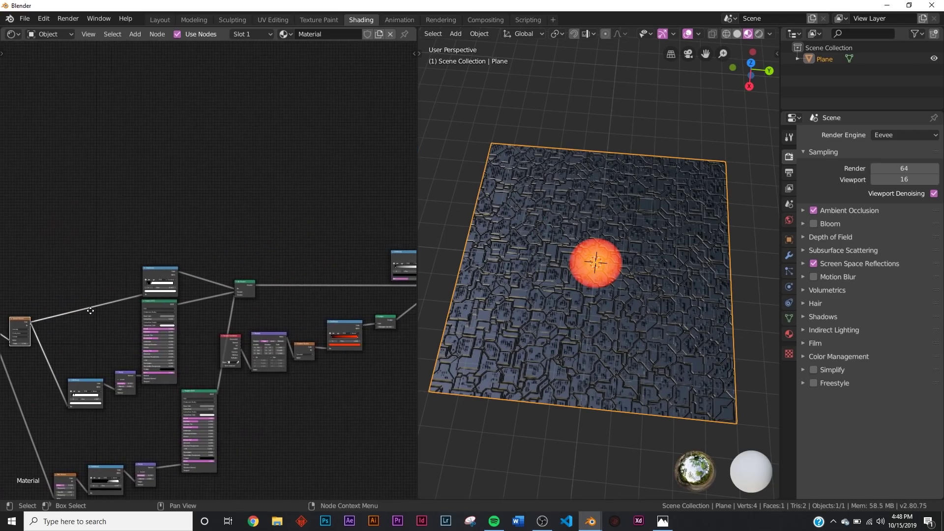
left_click_drag(31, 323, 275, 278)
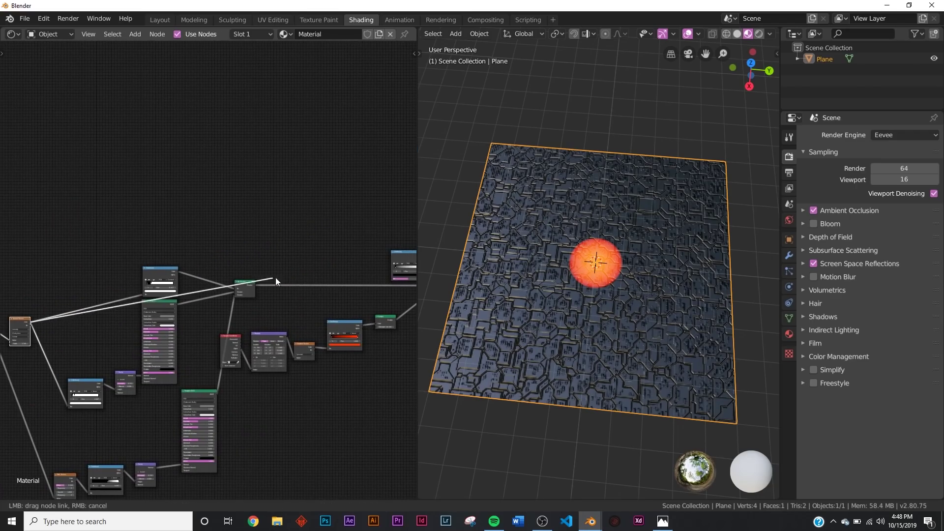
left_click_drag(388, 273, 397, 282)
Connect the new ColorRamp's Color to the final Mix Shader's Fac so the Voronoi pattern masks the emission
middle_click_drag(391, 280, 183, 312)
scroll(276, 309, "up", 14)
middle_click_drag(275, 317, 185, 293)
left_click_drag(218, 289, 245, 369)
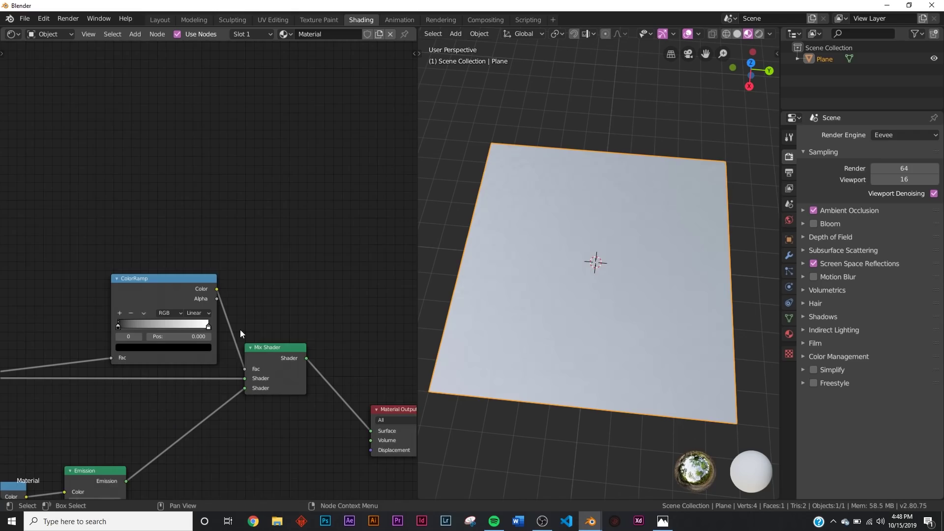
scroll(612, 280, "up", 8)
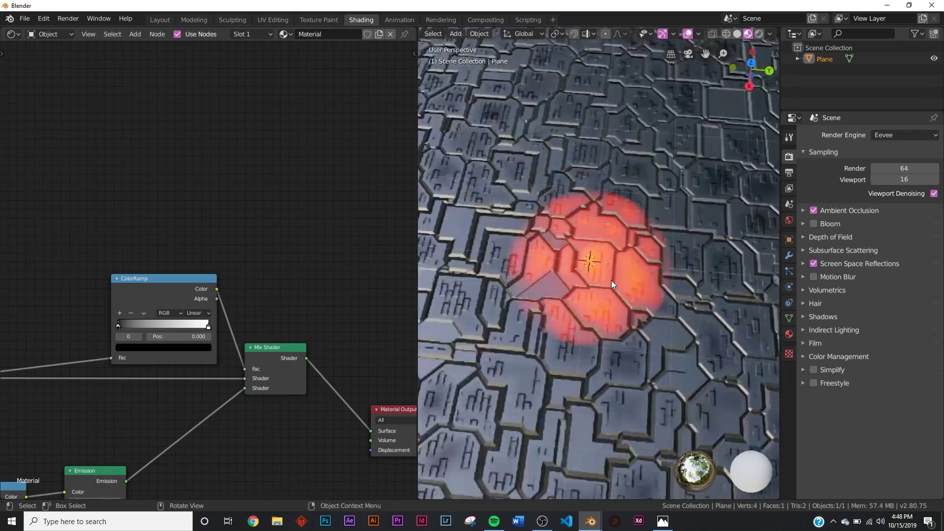
Flip the mask ColorRamp and move its black stop to position 0.047 to confine the glow to the grooves
left_click(144, 313)
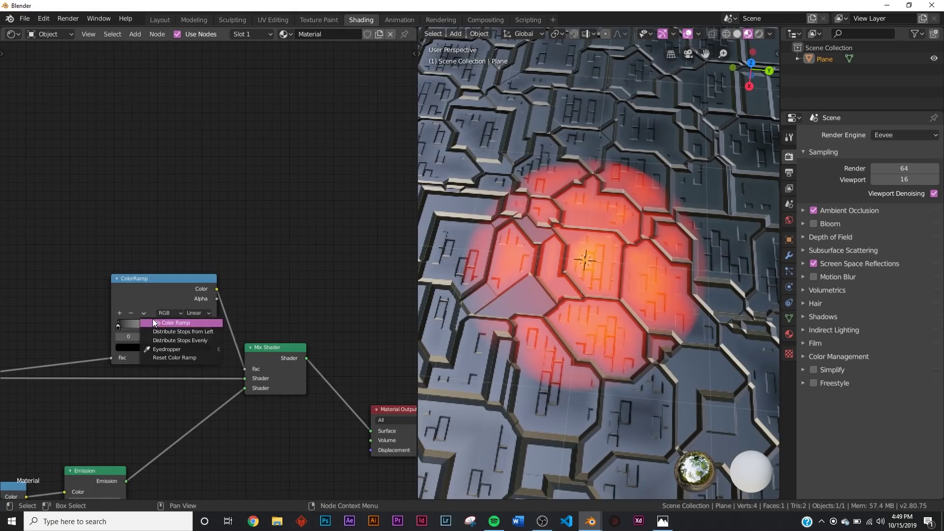
left_click(154, 323)
scroll(483, 292, "down", 5)
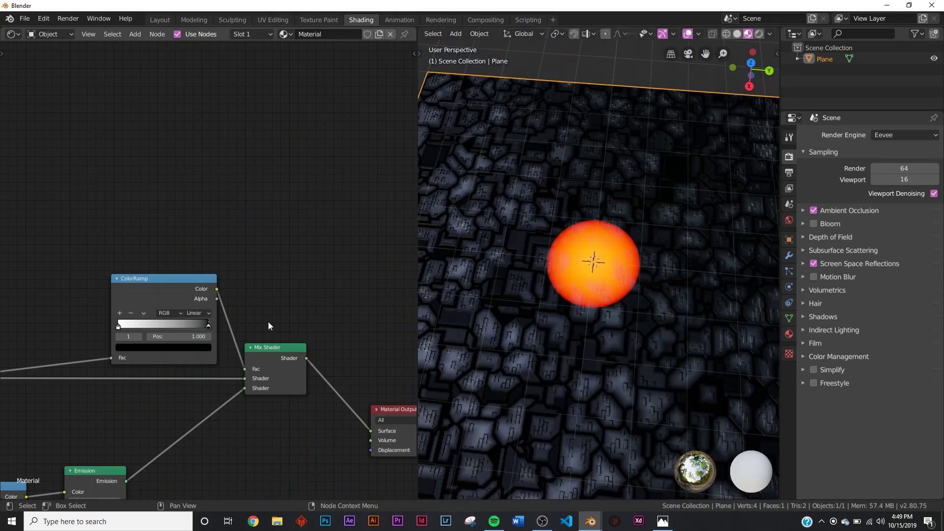
left_click_drag(207, 326, 122, 330)
scroll(558, 288, "up", 5)
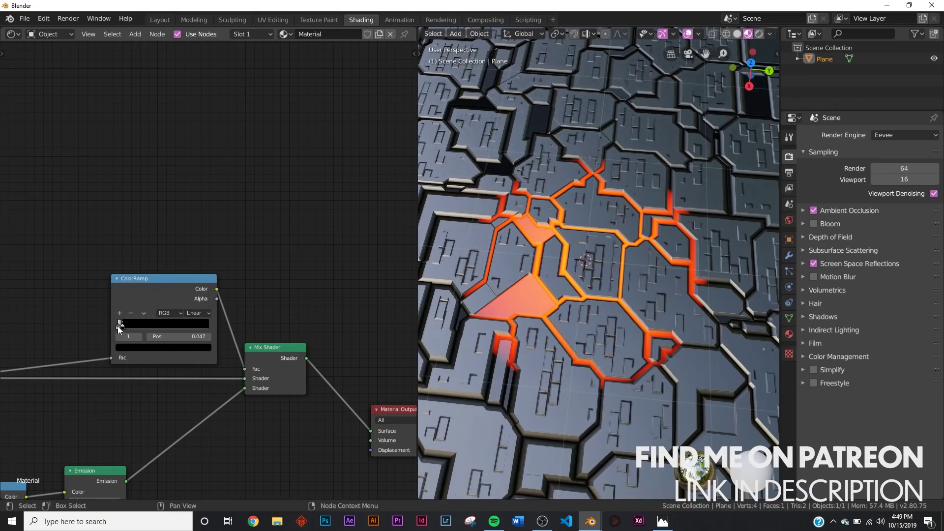
Nudge the mask ColorRamp's black stop slightly closer to the white stop to thin the glowing lines
scroll(128, 335, "up", 8)
middle_click_drag(77, 376, 211, 340)
scroll(211, 340, "up", 6)
middle_click_drag(151, 366, 282, 323)
left_click_drag(288, 344, 282, 344)
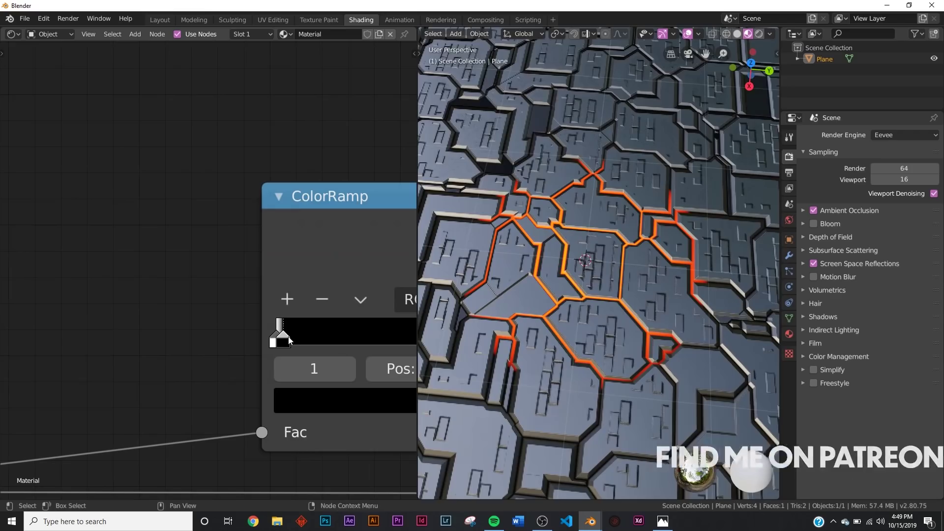
scroll(593, 291, "up", 4)
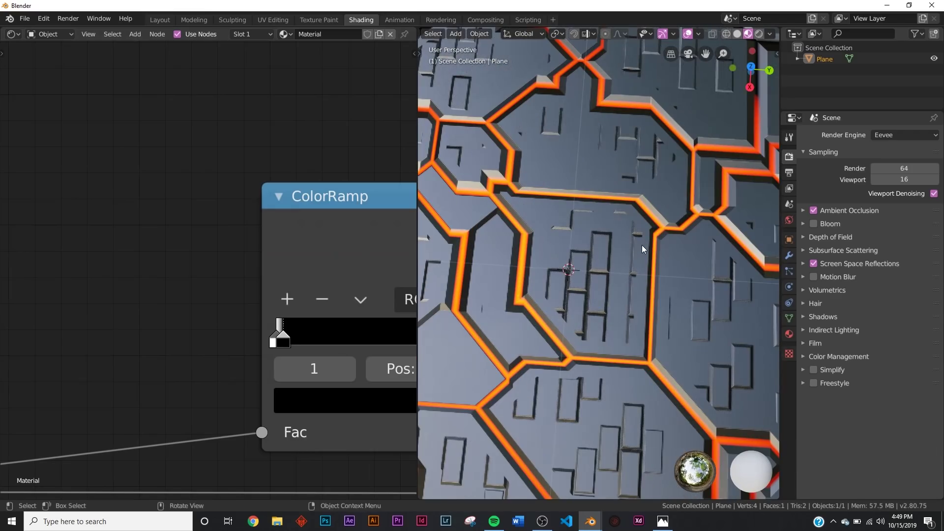
Try Scale X values of 0.8 and 3 on the Gradient Texture's Mapping node, and undo the changes
scroll(241, 329, "down", 3)
middle_click_drag(241, 329, 108, 290)
scroll(582, 269, "down", 5)
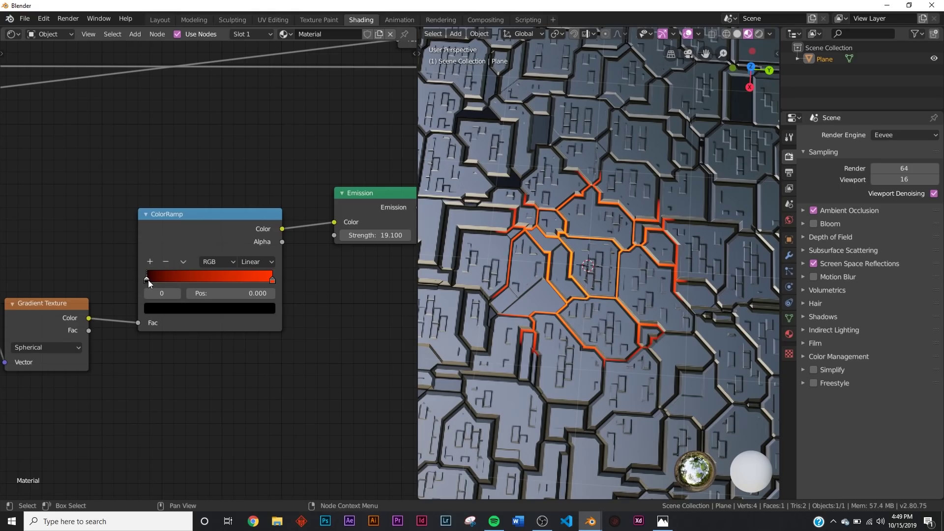
middle_click_drag(327, 271, 271, 298)
mouse_move(91, 307)
left_mouse_down()
mouse_move(176, 306)
mouse_move(54, 317)
mouse_move(107, 315)
mouse_move(79, 315)
left_mouse_up()
middle_click_drag(89, 311, 172, 291)
scroll(174, 270, "up", 5)
middle_click_drag(131, 333, 390, 212)
mouse_move(127, 235)
left_mouse_down()
mouse_move(210, 235)
mouse_move(117, 235)
left_mouse_up()
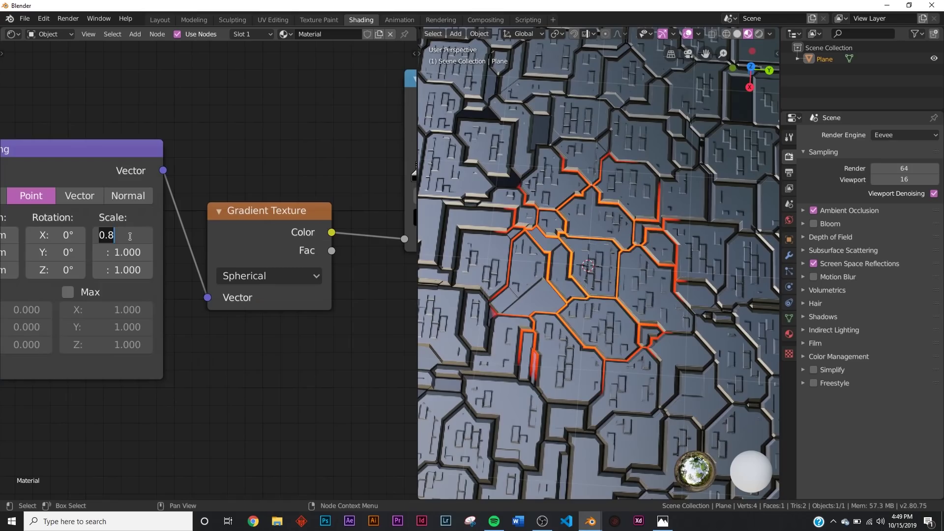
key("Return")
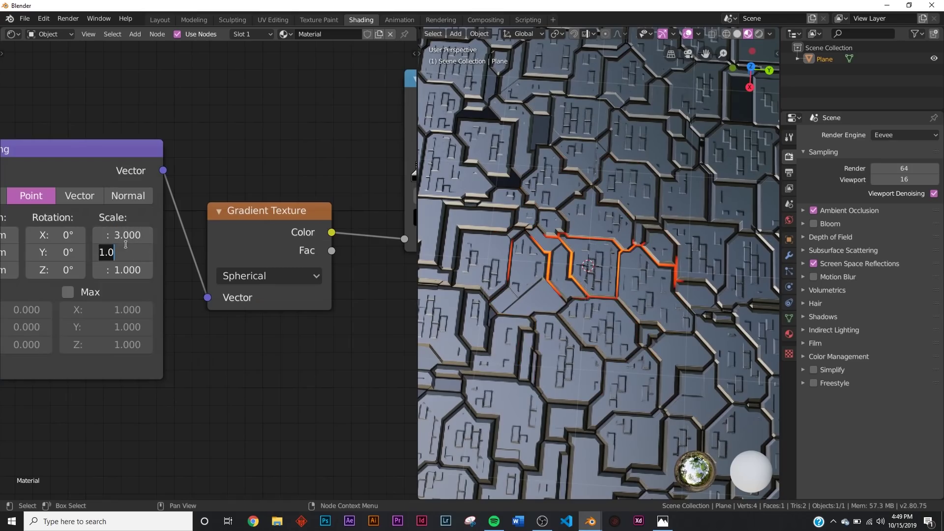
key("Return")
key("ctrl+z")
key("ctrl+z")
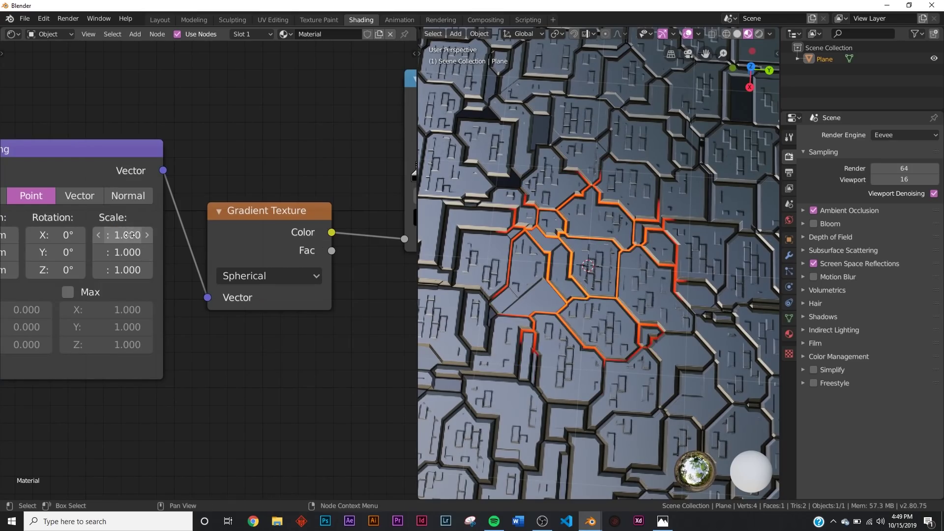
Set the Mapping node's Scale X to 0.570 and lower its Scale Y to widen the glow
left_click_drag(127, 235, 94, 235)
scroll(665, 242, "down", 6)
scroll(664, 244, "up", 6)
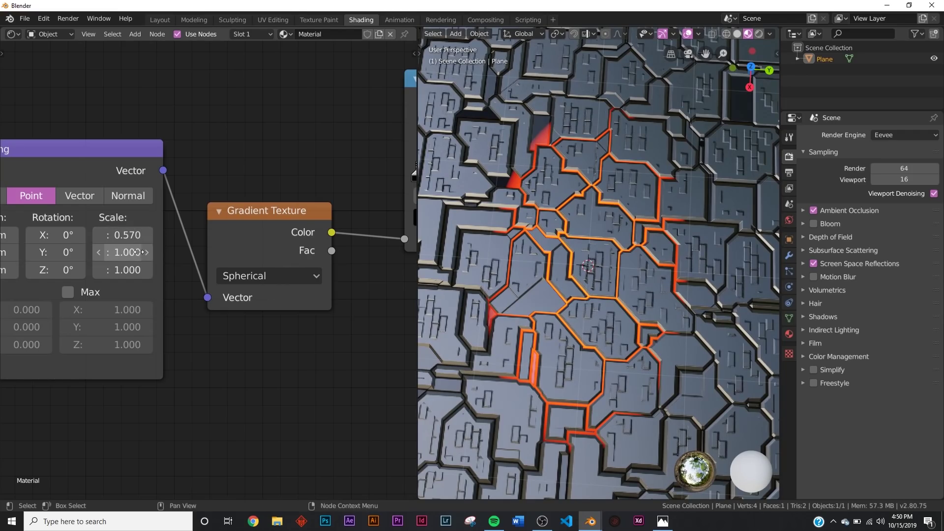
key("Return")
Examine the spread of the glowing grooves across the plane from several angles and distances
scroll(698, 211, "down", 6)
scroll(698, 211, "up", 2)
middle_click_drag(697, 270, 682, 228)
middle_click_drag(288, 258, 136, 300)
left_click_drag(269, 225, 194, 223)
middle_click_drag(665, 243, 655, 246)
scroll(656, 310, "up", 7)
scroll(656, 309, "down", 7)
scroll(463, 265, "down", 5)
scroll(509, 251, "up", 6)
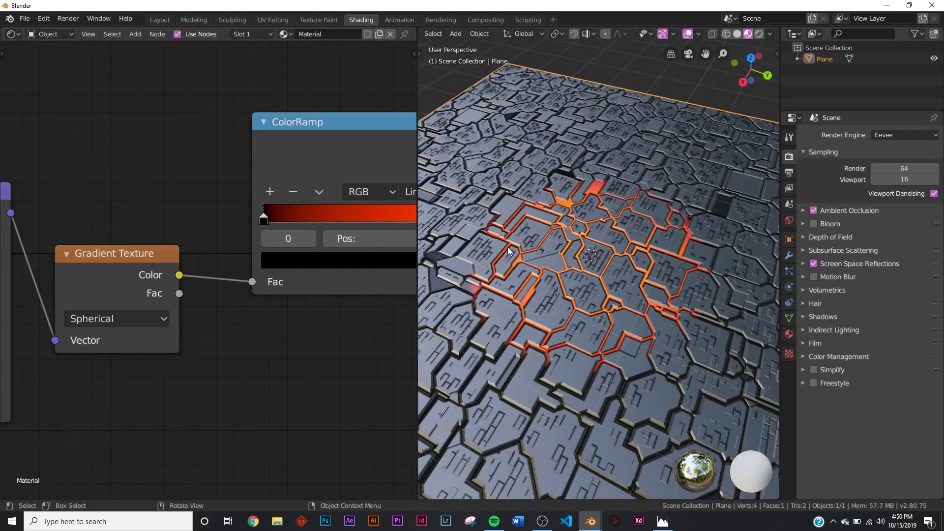
Switch to the Layout workspace and display the viewport in LookDev shading
left_click(160, 20)
key("z")
left_click(411, 241)
scroll(397, 264, "up", 5)
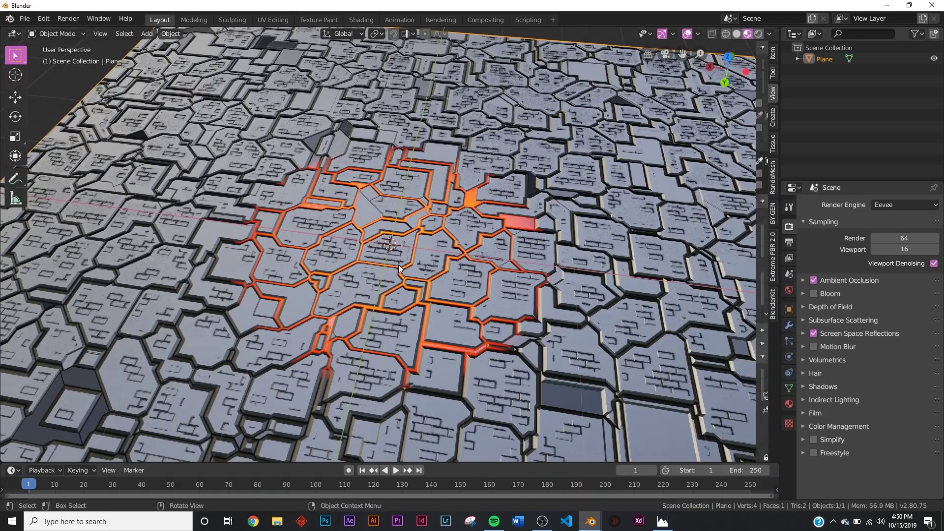
Add a 2 m cube at the centre of the plane
key("shift+a")
mouse_move(432, 233)
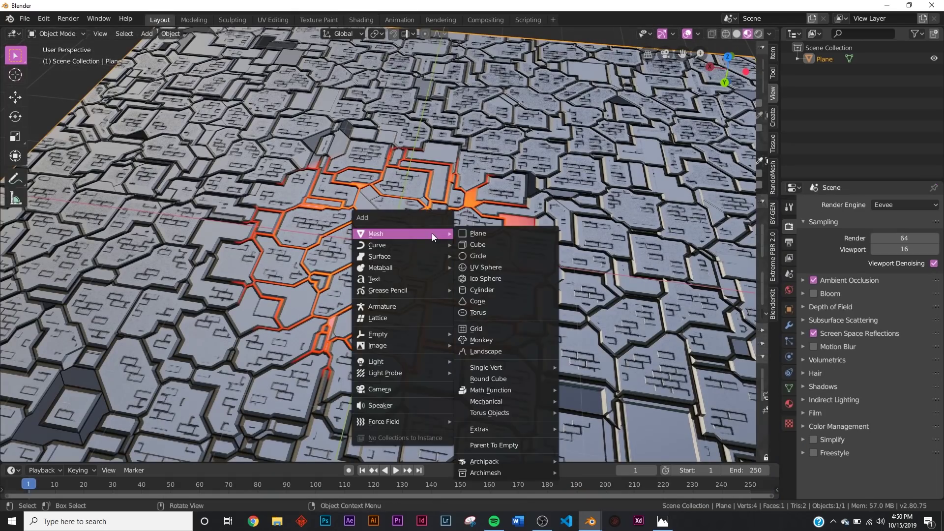
left_click(473, 243)
middle_click_drag(456, 229, 460, 191)
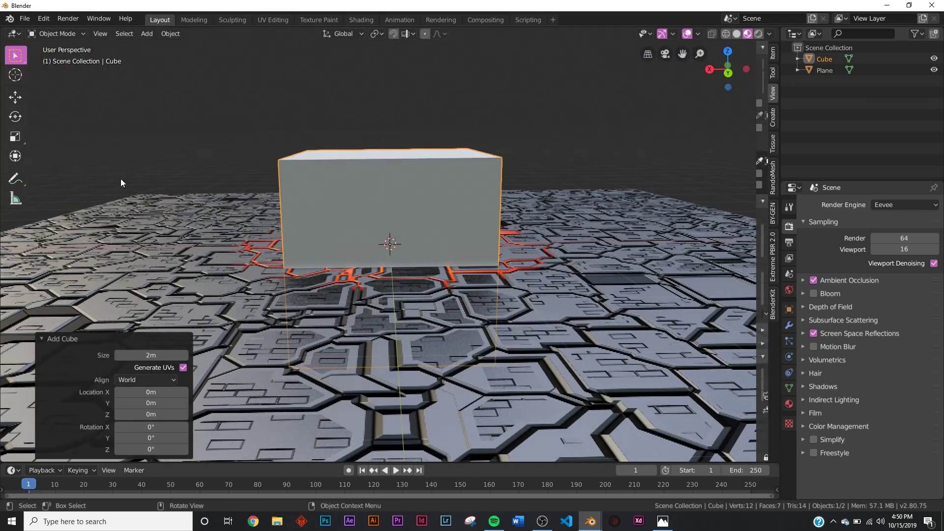
Flatten the cube along Z into a low slab with the Transform tool
left_click(15, 156)
left_click_drag(393, 207, 391, 242)
middle_click_drag(393, 206, 398, 265)
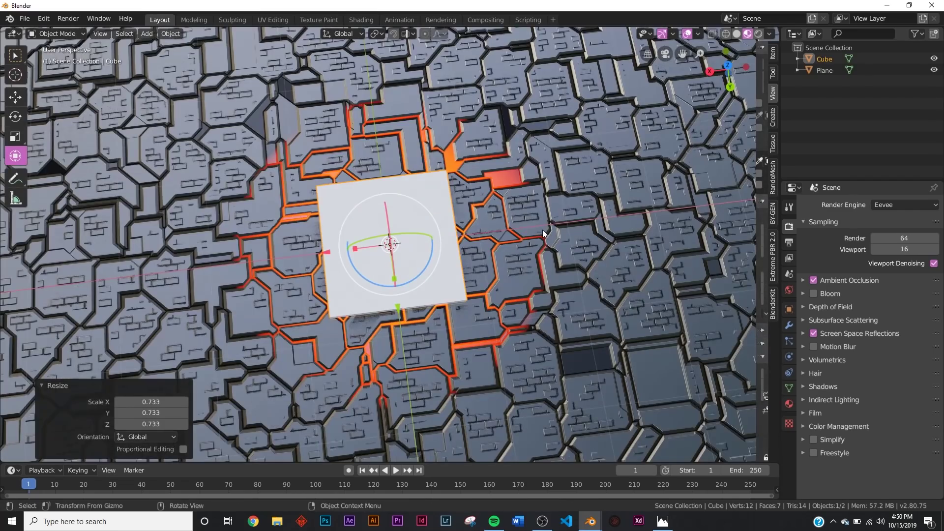
Undo the last resize and scale the slab uniformly to 0.833
key("ctrl+z")
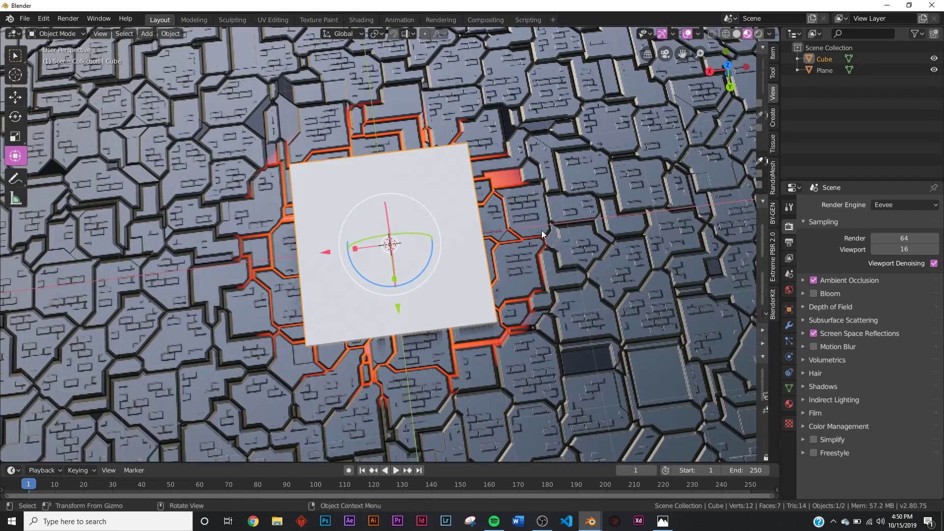
key("s")
left_click(530, 232)
middle_click_drag(503, 249, 472, 199)
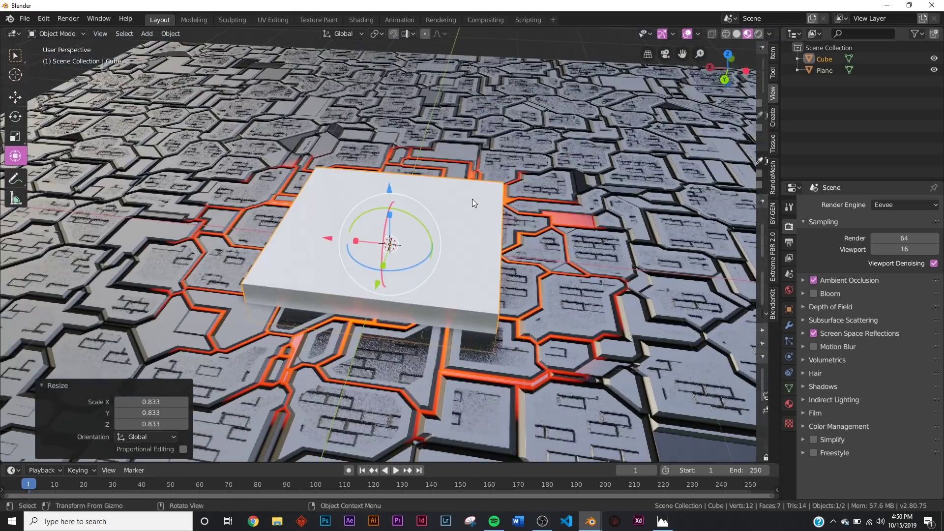
Delete the slab's top face in Edit Mode using face selection, and return to Object Mode
key("Tab")
key("Tab")
key("Tab")
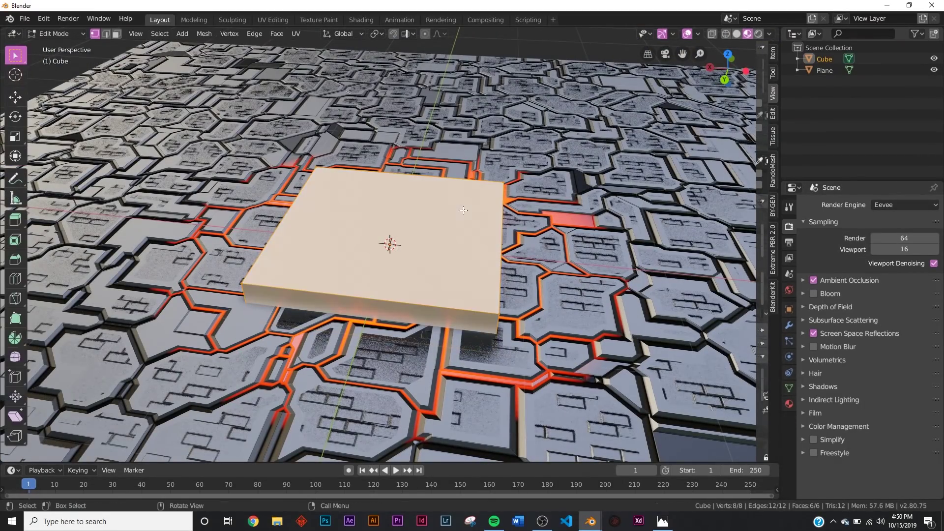
key("alt+a")
key("Tab")
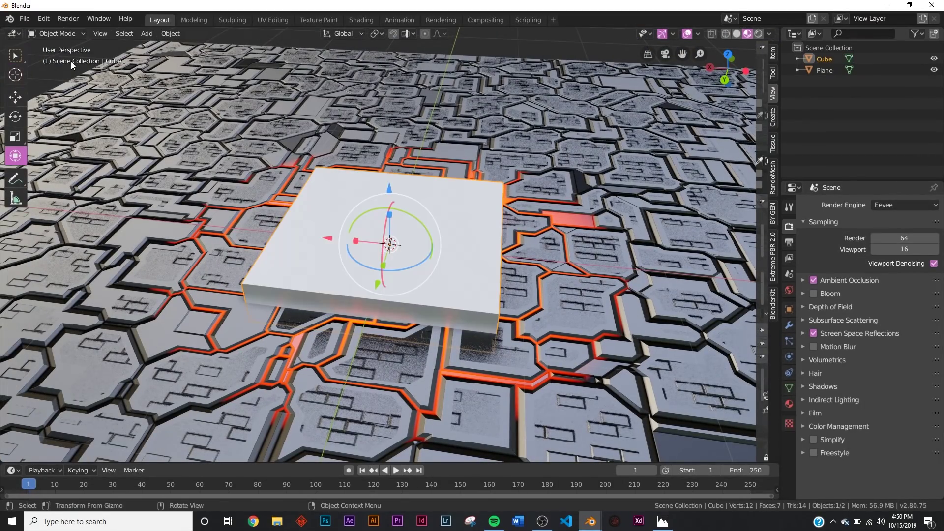
key("Tab")
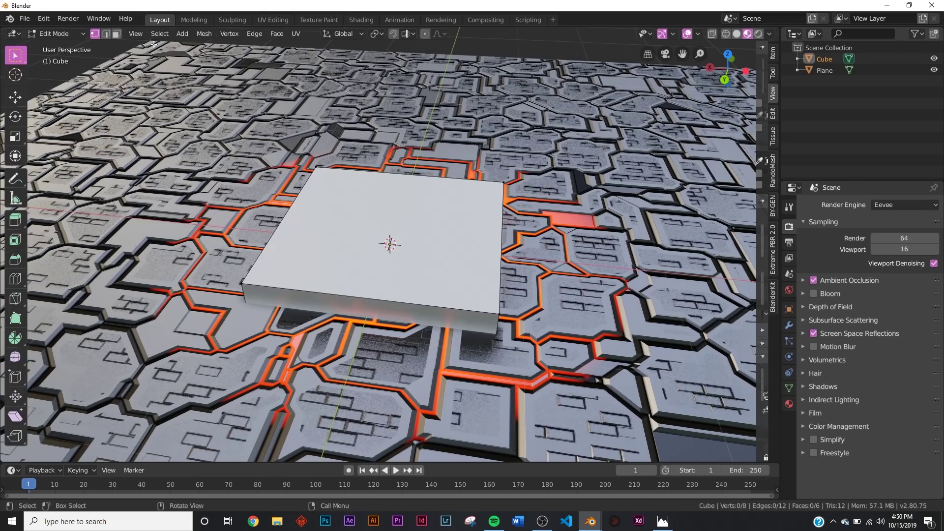
left_click(117, 34)
left_click(345, 217)
key("x")
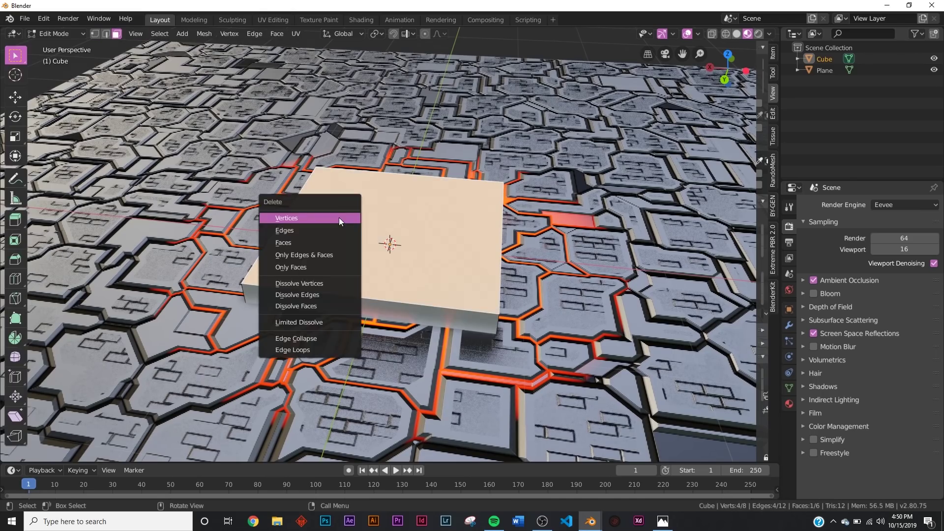
key("x")
left_click(326, 248)
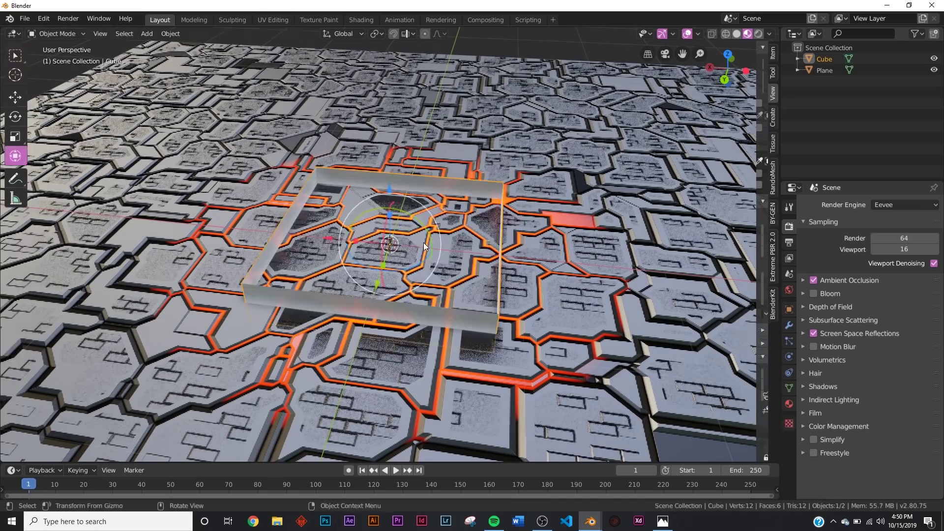
key("Tab")
Add a Solidify modifier to the open cube and set its thickness to 0.12 m
left_click(789, 326)
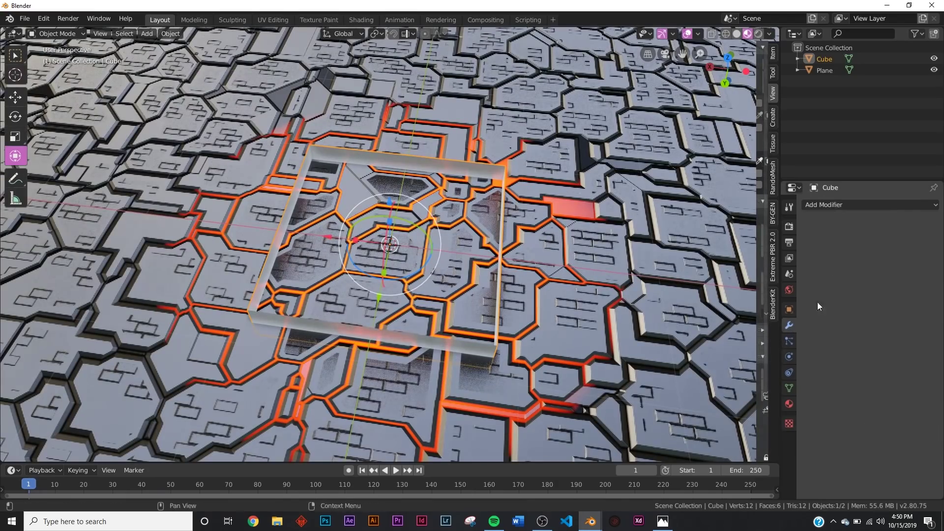
left_click(845, 207)
left_click(721, 374)
mouse_move(839, 253)
left_mouse_down()
mouse_move(861, 253)
mouse_move(850, 252)
left_mouse_up()
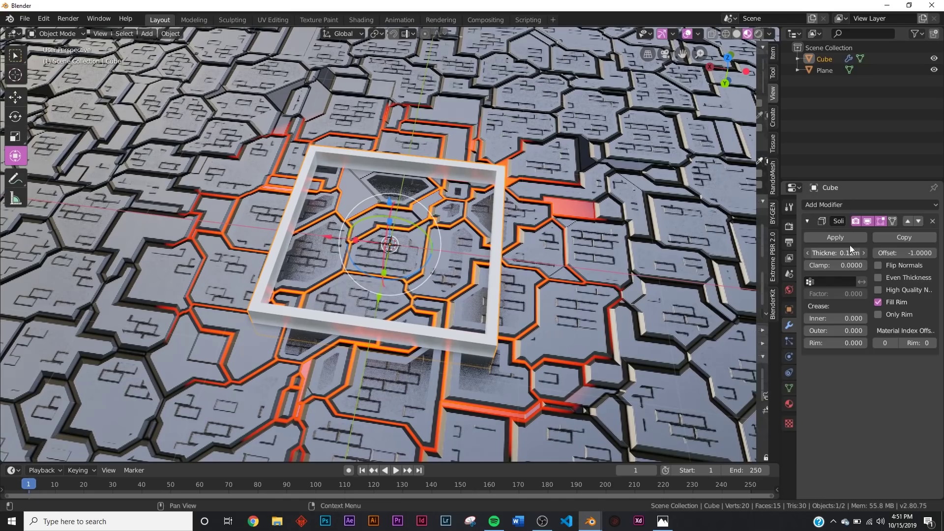
Add a Bevel modifier to the square frame and check its edges up close
left_click(836, 206)
left_click(733, 231)
middle_click_drag(487, 310, 465, 274)
scroll(465, 275, "up", 5)
scroll(406, 273, "down", 1)
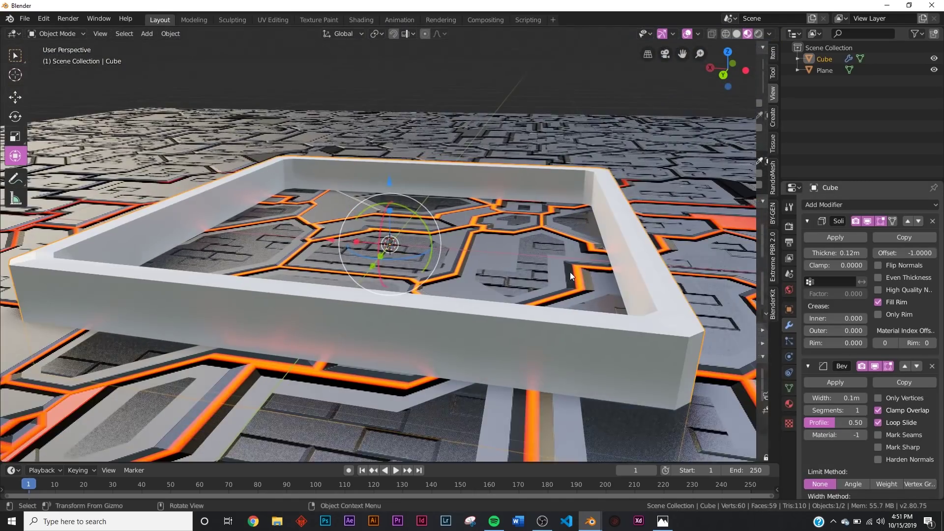
middle_click_drag(406, 274, 412, 216)
scroll(430, 263, "down", 3)
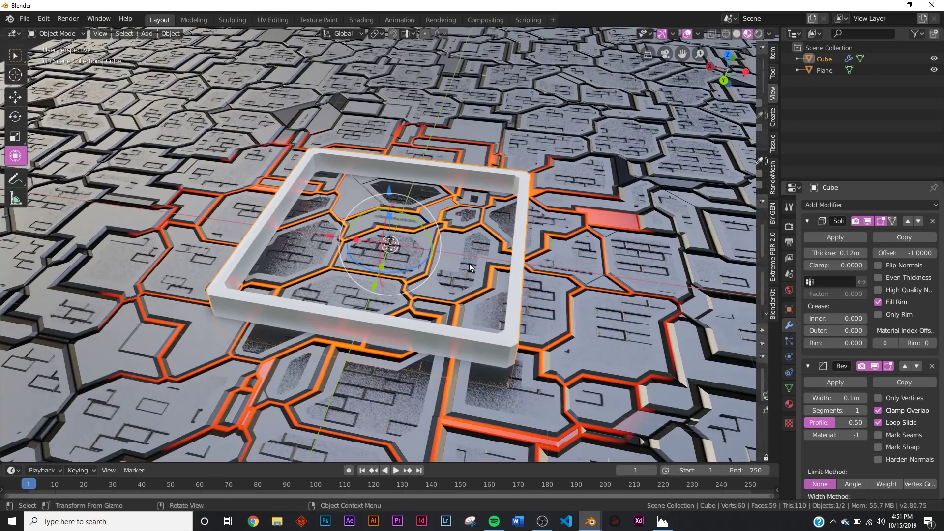
Add a cube at the frame's centre, scale it uniformly to 0.752, and flatten it along Z to about half its height
key("shift+a")
mouse_move(489, 232)
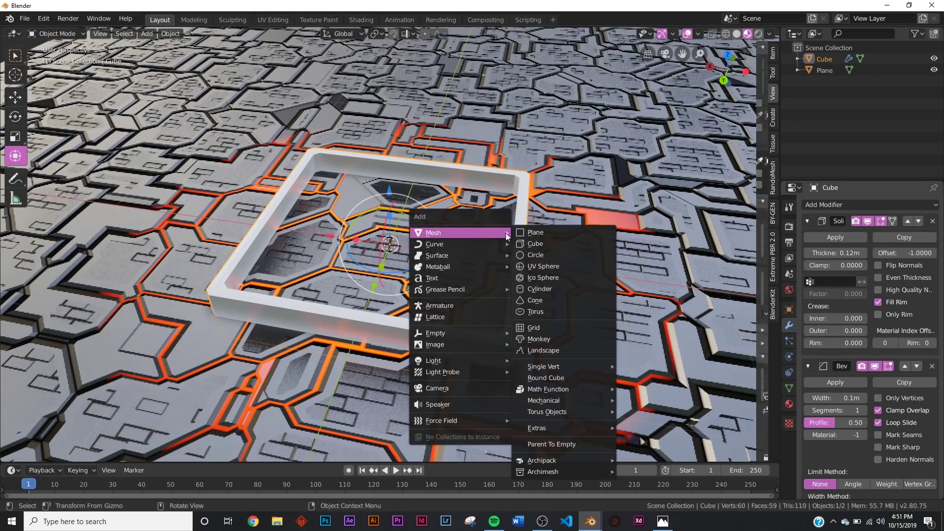
left_click(548, 241)
key("s")
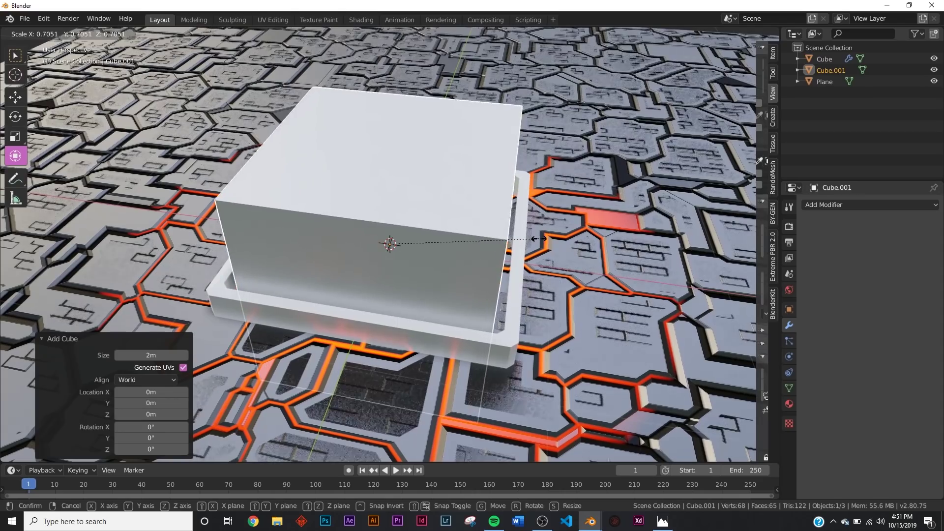
left_click(551, 240)
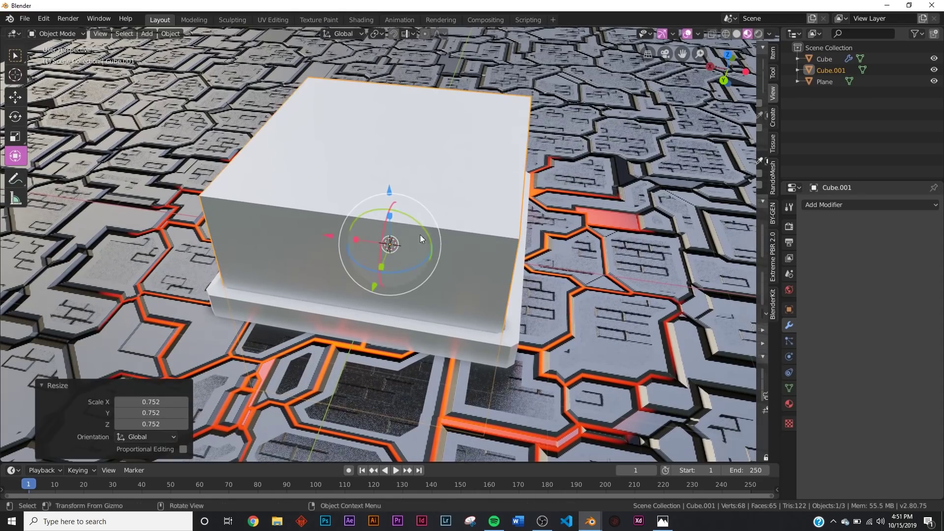
key("s")
key("z")
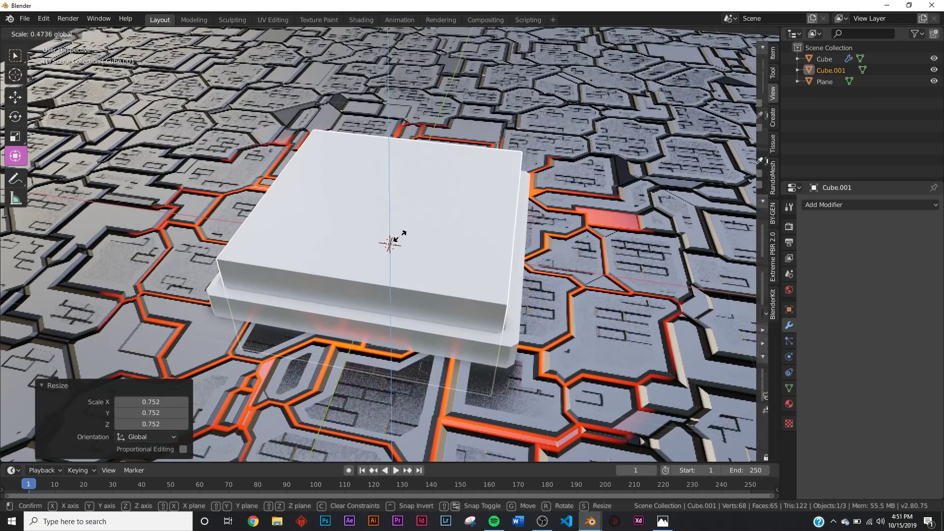
left_click(400, 239)
Add a Bevel modifier to the inner slab and lower it 0.051 m along Z into the square frame
left_click(866, 203)
left_click(729, 243)
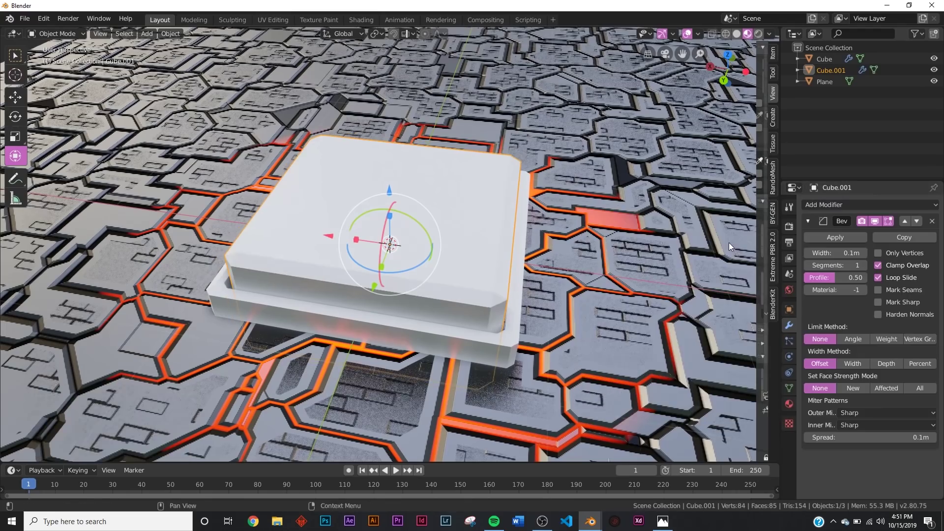
middle_click_drag(568, 264, 497, 220)
left_click_drag(389, 184, 390, 196)
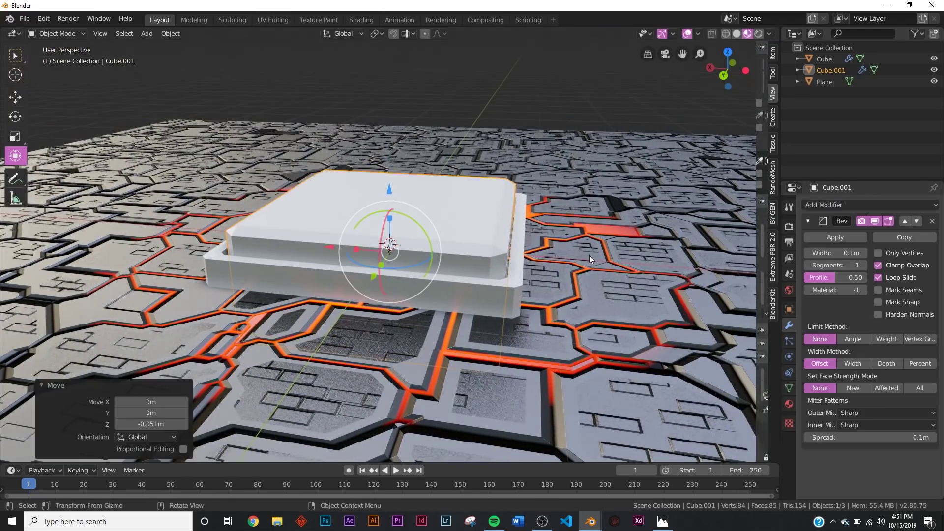
middle_click_drag(589, 253, 513, 355)
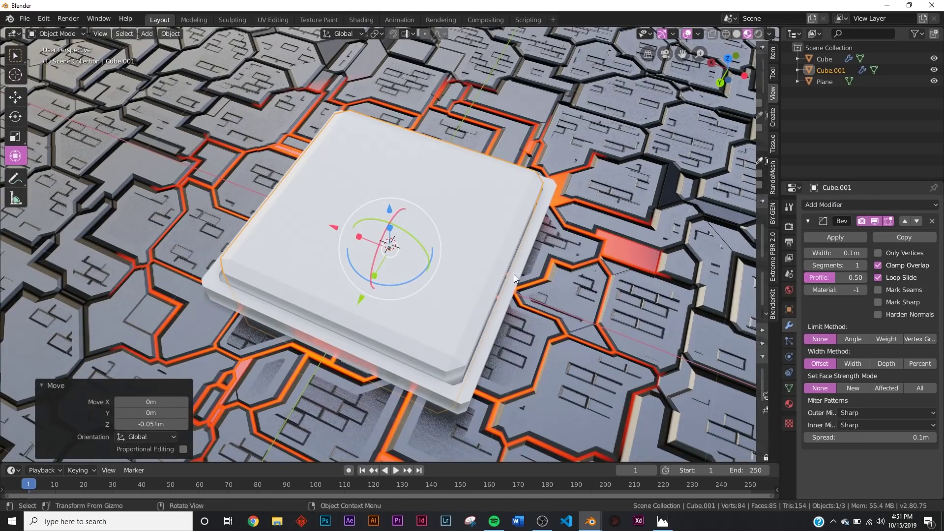
Add another cube, scale it down to a small block, and move it -0.905 m along X towards the frame's edge
key("shift+a")
mouse_move(501, 249)
left_click(545, 259)
scroll(544, 263, "down", 6)
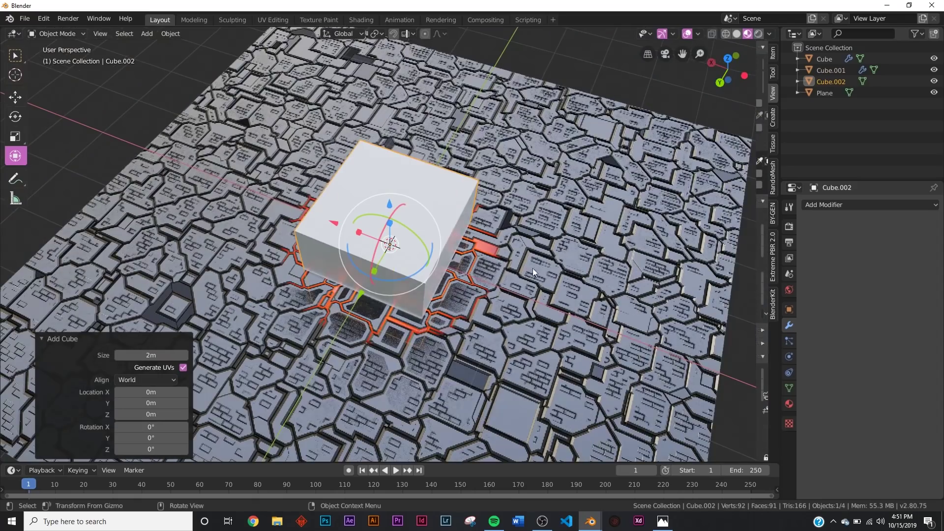
key("s")
left_click(355, 248)
left_click_drag(331, 225, 441, 272)
scroll(441, 273, "up", 8)
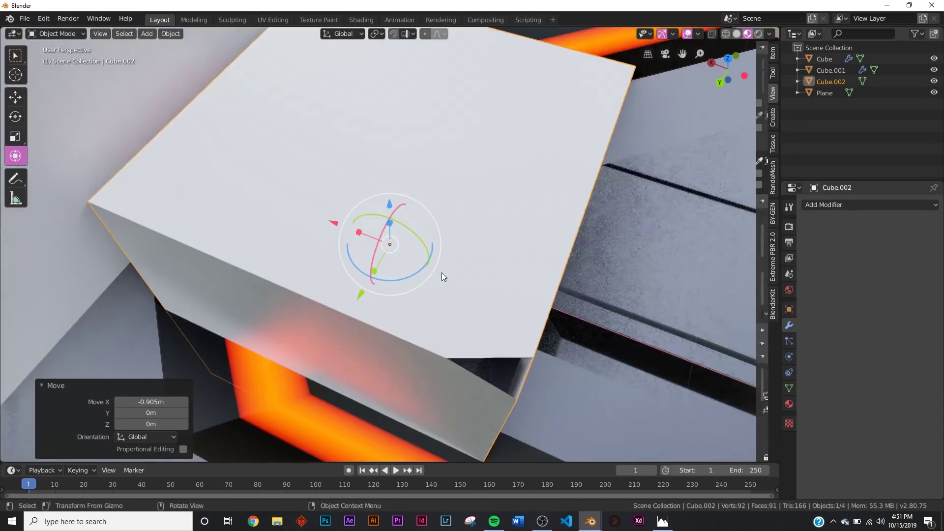
Shrink the small block to a scale of about 0.057 and move it 0.727 m along Y to the frame's outer corner
scroll(441, 272, "down", 6)
middle_click_drag(473, 293, 426, 238)
key("s")
left_click(415, 209)
left_click_drag(352, 218, 359, 223)
scroll(359, 223, "down", 3)
middle_click_drag(359, 223, 354, 273)
left_click_drag(352, 273, 143, 382)
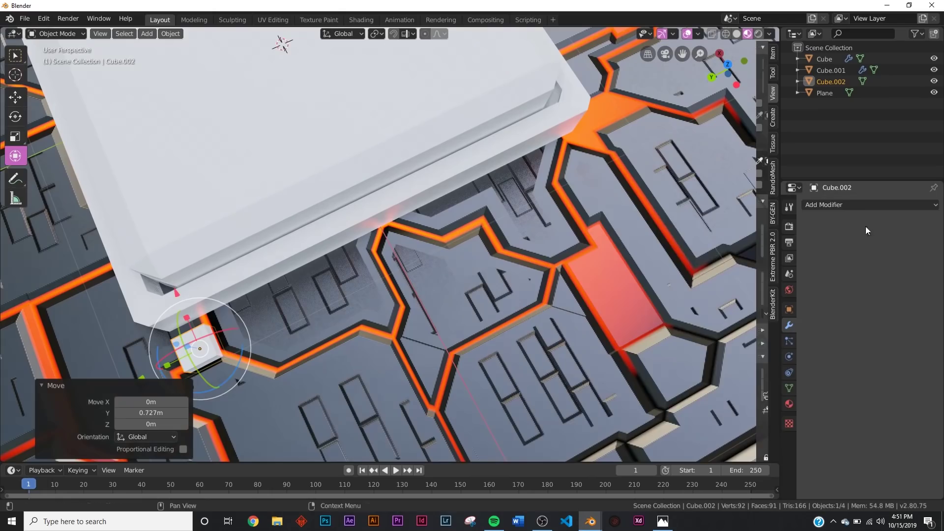
Add an Array modifier to the small block with a relative offset of 0 in X and -1.410 in Y
left_click(856, 204)
left_click(701, 240)
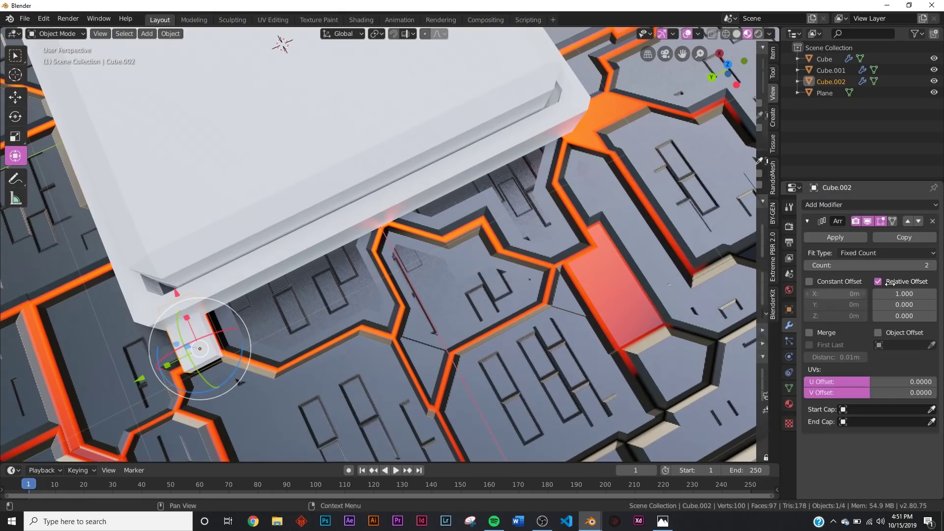
left_click_drag(904, 305, 870, 304)
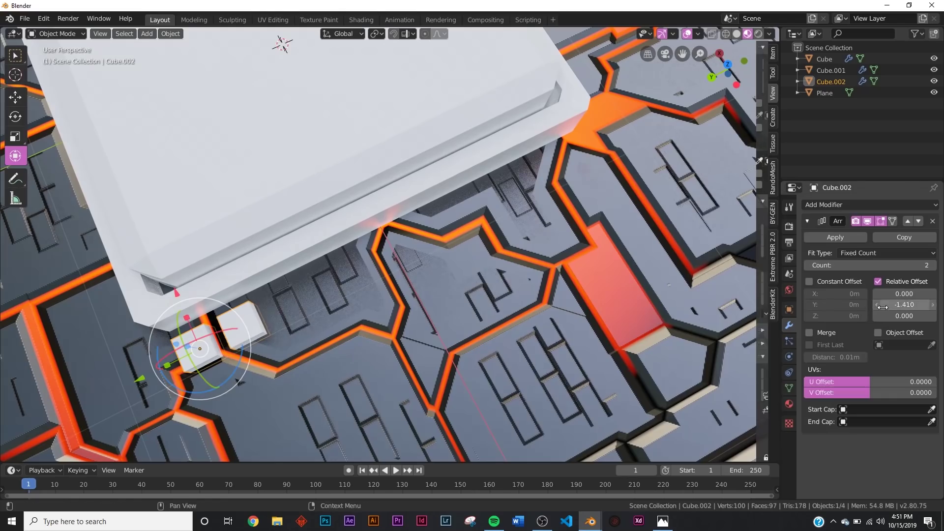
scroll(464, 288, "down", 4)
middle_click_drag(464, 288, 445, 295)
Set the array count to 10 and widen its relative Y offset so the blocks span the frame's side
left_click_drag(871, 265, 925, 269)
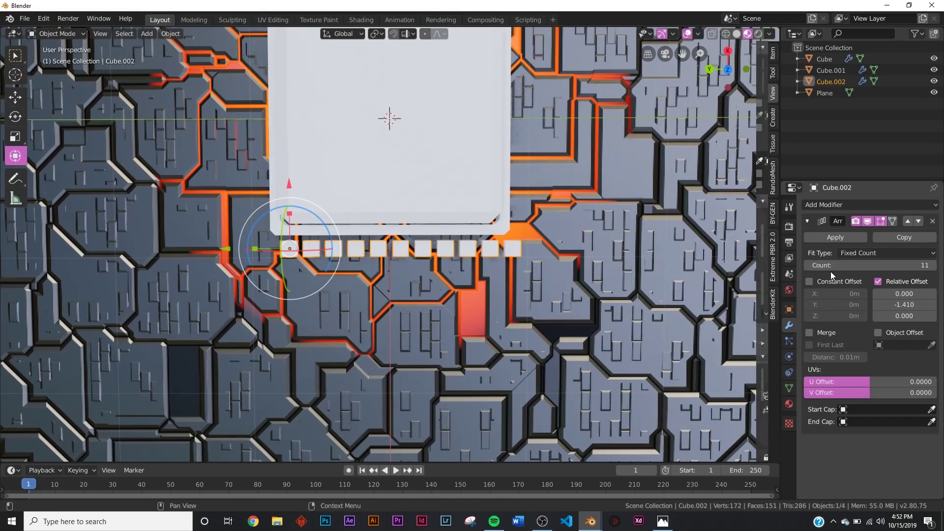
left_click(809, 266)
left_click_drag(905, 305, 892, 305)
middle_click_drag(424, 277, 463, 289)
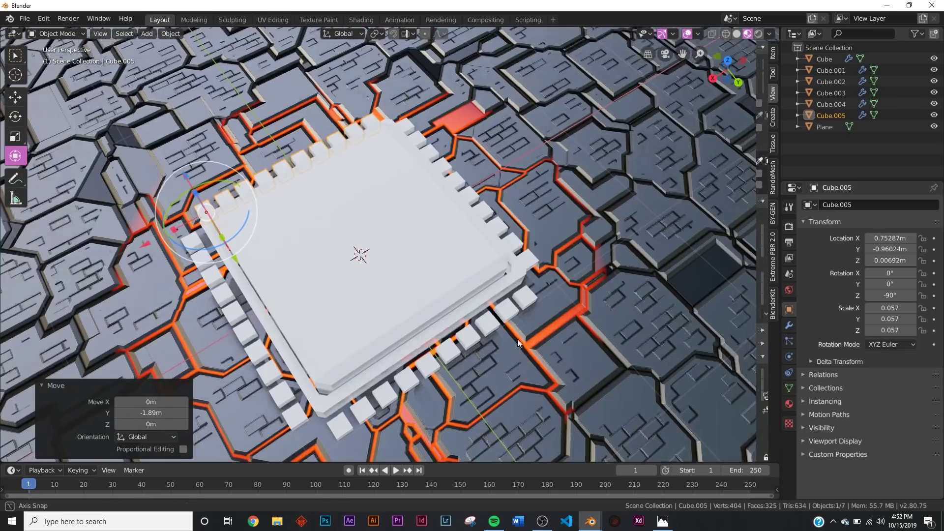
Create a new material on one row of pin blocks and set Metallic to 1.000
middle_click_drag(518, 338, 521, 293)
left_click(539, 288)
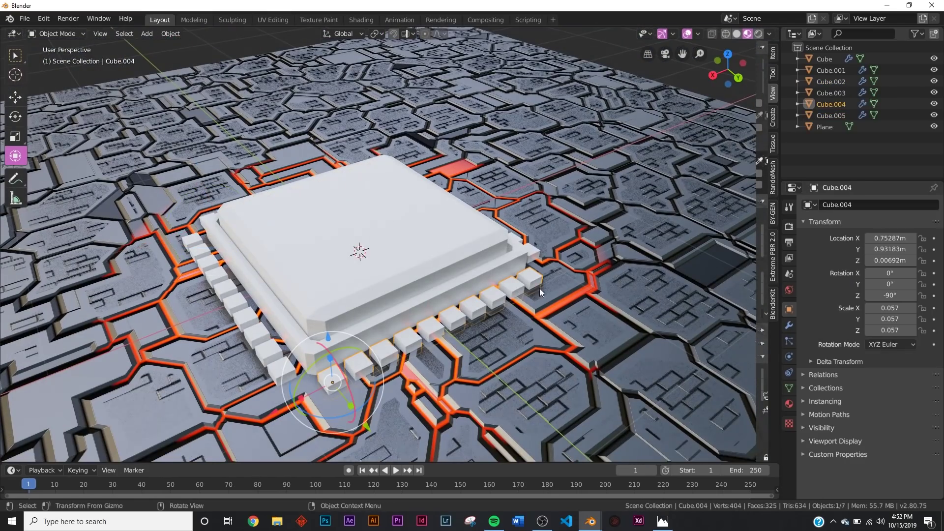
left_click(789, 405)
left_click(902, 253)
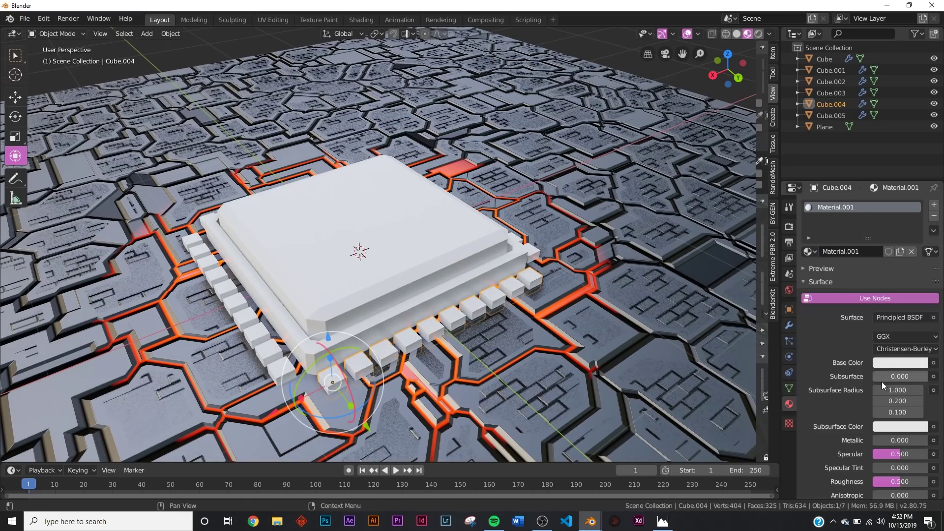
left_click_drag(891, 441, 930, 440)
Link the metallic material from that row to the other three rows of pin blocks around the frame
middle_click_drag(263, 394, 344, 397)
left_click(328, 416)
left_click(239, 392, "shift")
middle_click_drag(349, 232, 328, 165)
left_click(352, 155, "shift")
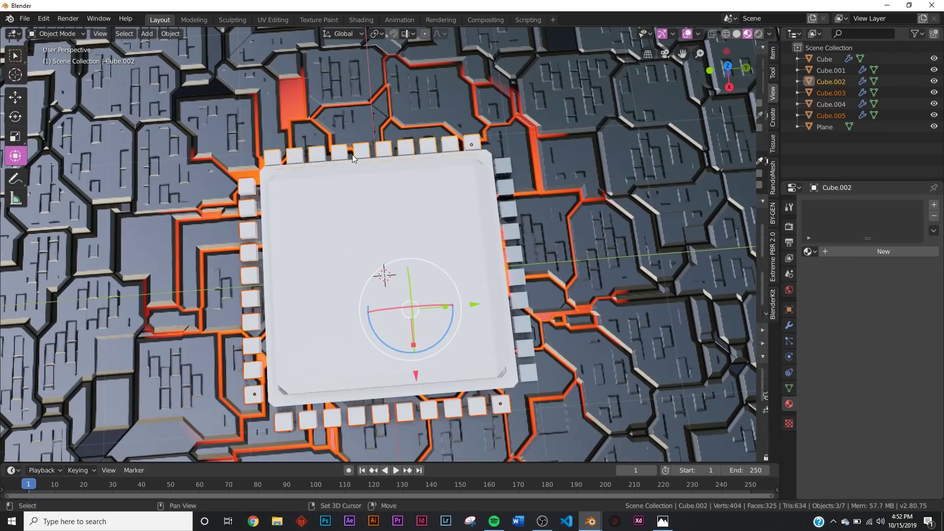
left_click(503, 164, "shift")
key("ctrl+l")
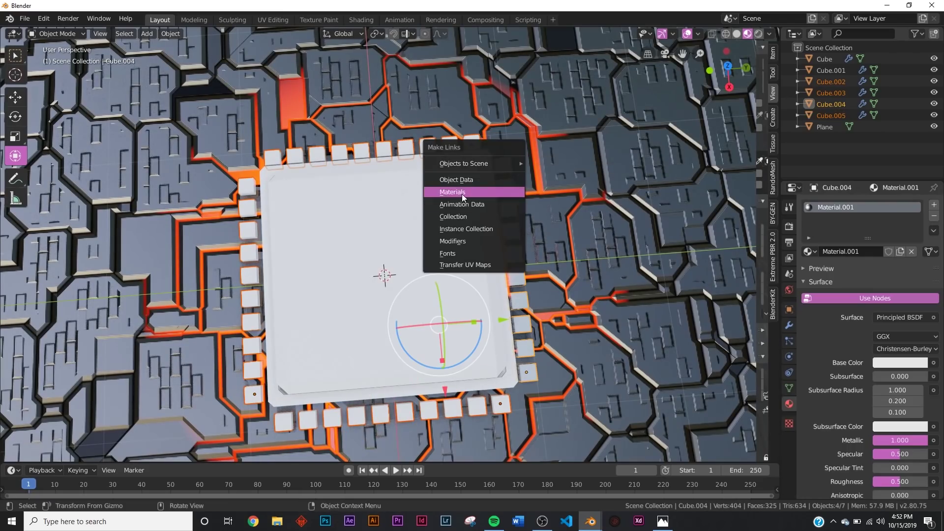
left_click(462, 192)
left_click(571, 259)
Assign the existing Material.001 to the square frame
middle_click_drag(497, 257, 500, 319)
left_click(500, 318)
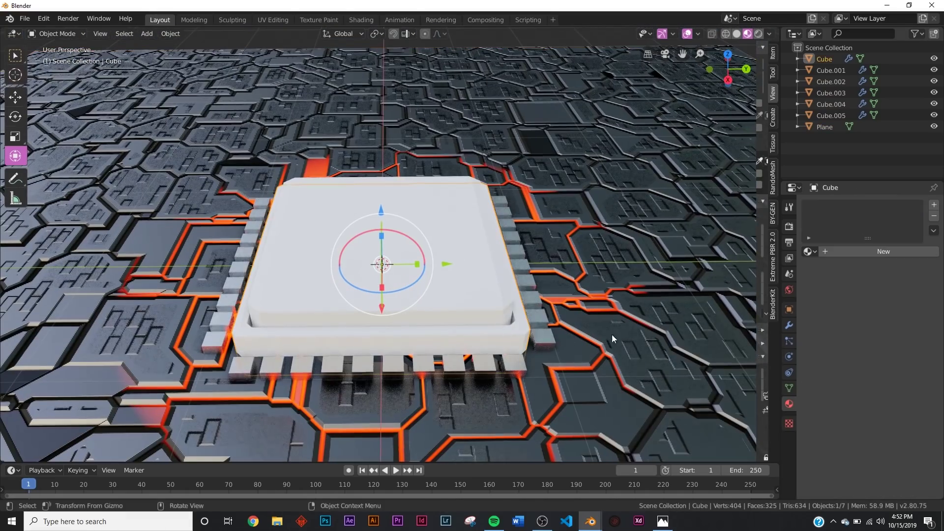
left_click(809, 252)
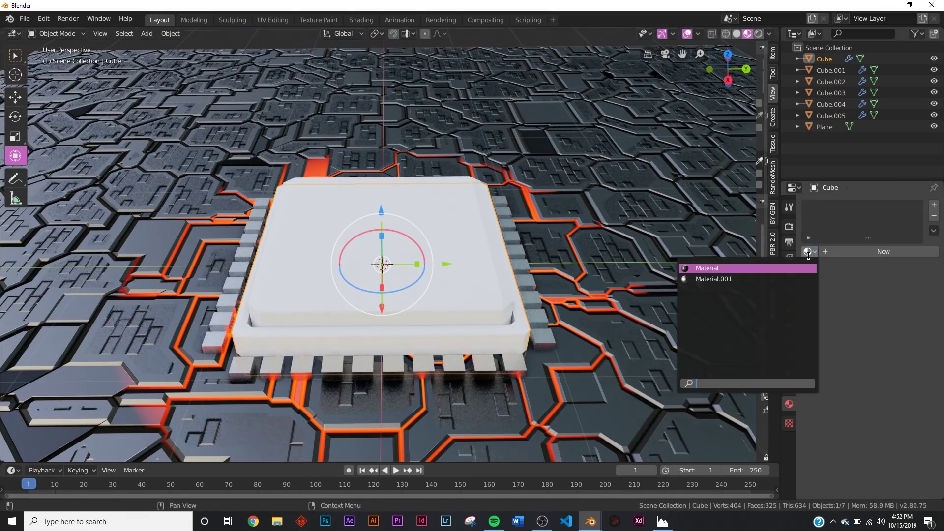
left_click(718, 279)
Create a new material for the inner slab and raise its Transmission to make it glass
middle_click_drag(554, 279, 551, 264)
left_click(494, 250)
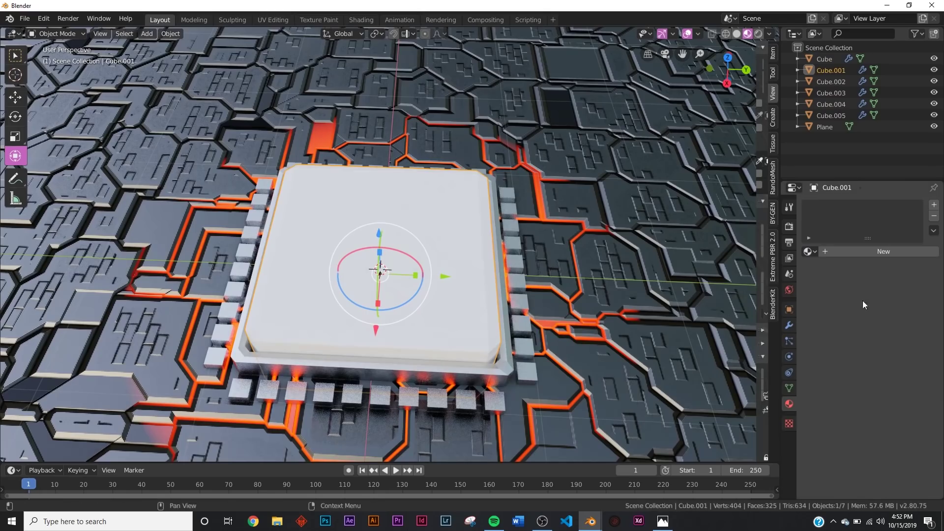
left_click(884, 252)
scroll(871, 400, "down", 8)
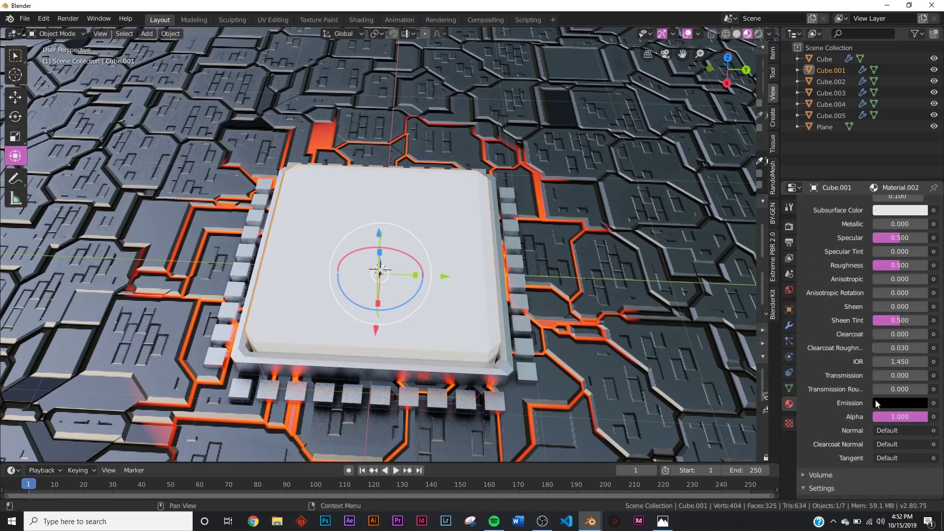
left_click_drag(887, 376, 928, 376)
Change the render engine to Cycles, preview the chip in Rendered shading, and return to Solid shading
key("z")
left_click(611, 314)
left_click(790, 226)
left_click(890, 206)
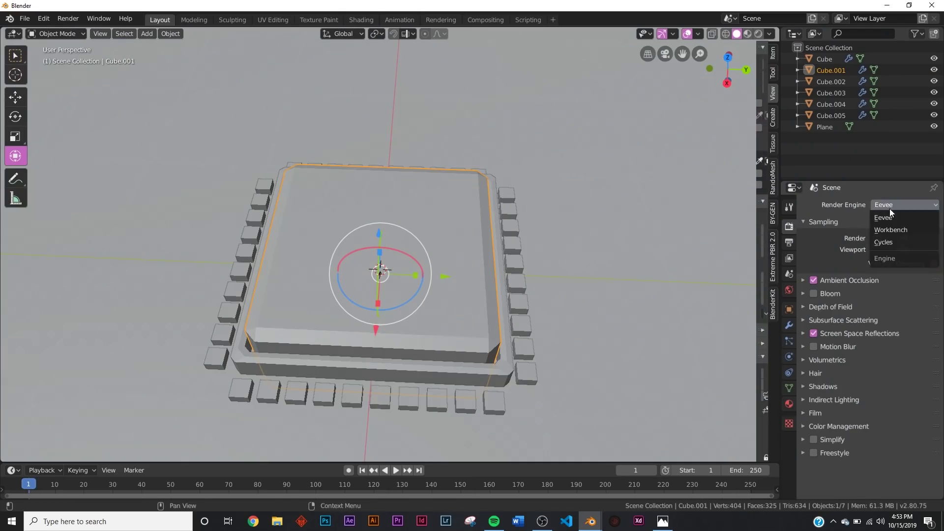
left_click(891, 242)
key("z")
left_click(523, 230)
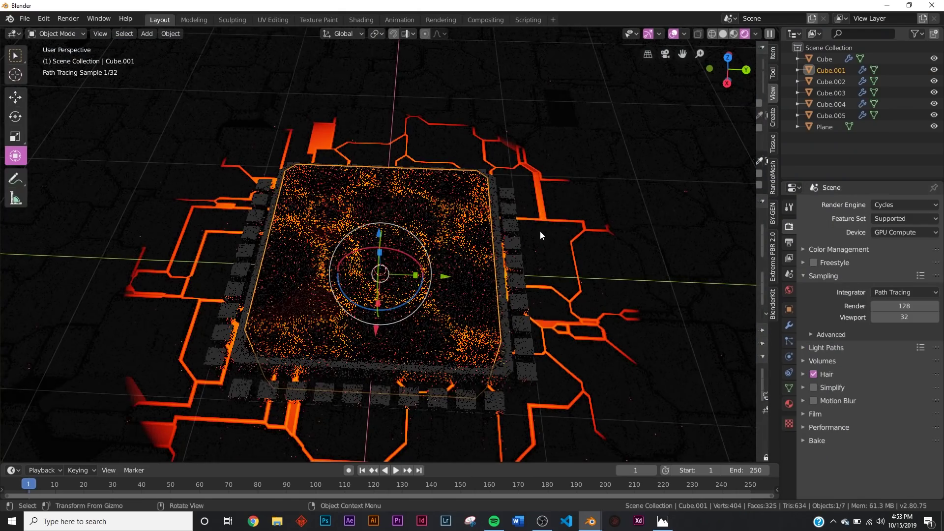
left_click(540, 232)
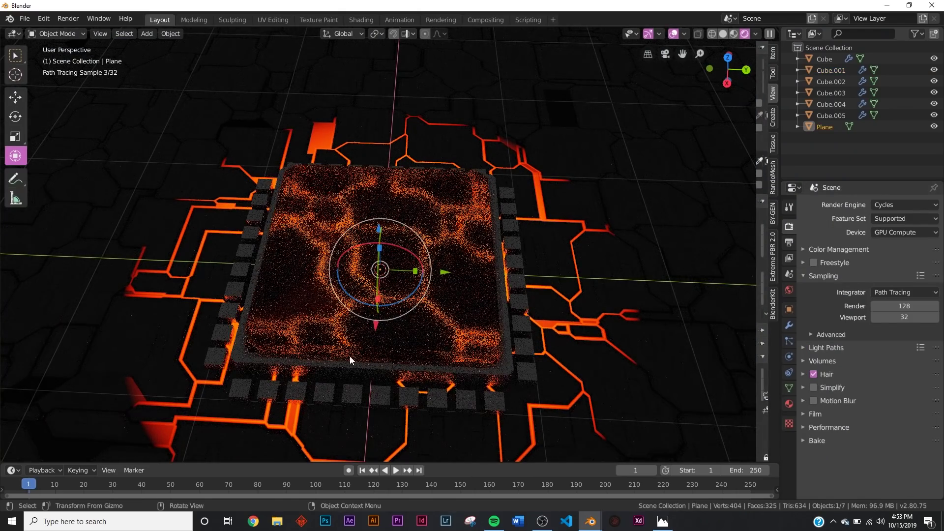
key("z")
left_click(474, 258)
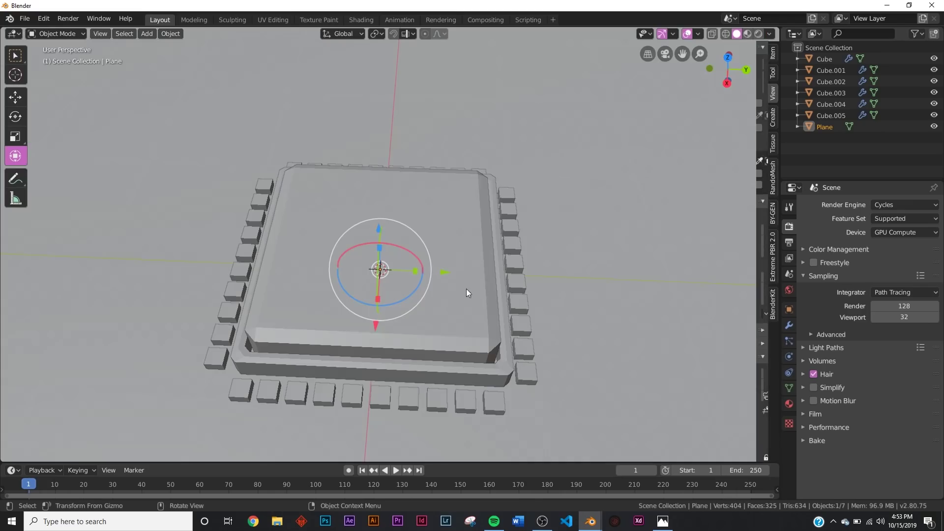
Hide the glass slab and add a new cube scaled down towards the size of the frame's opening
left_click(471, 268)
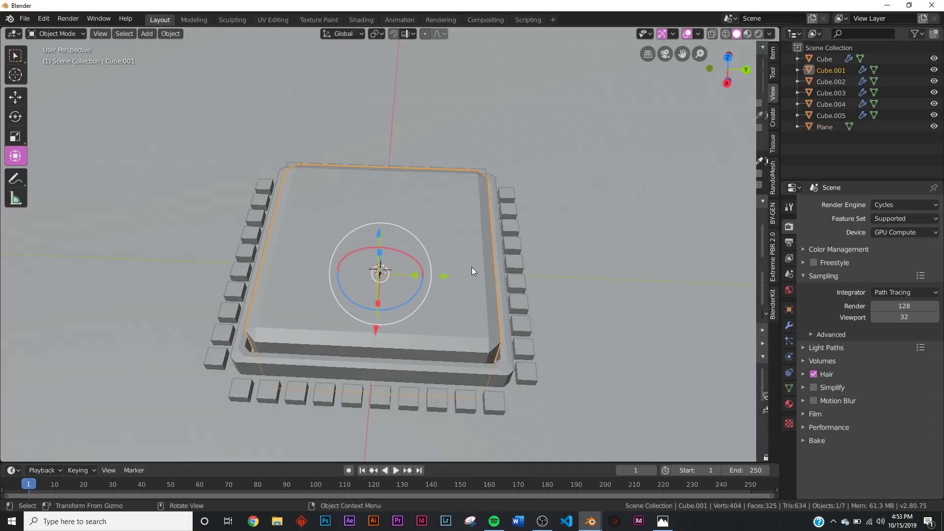
key("h")
key("shift+a")
mouse_move(421, 235)
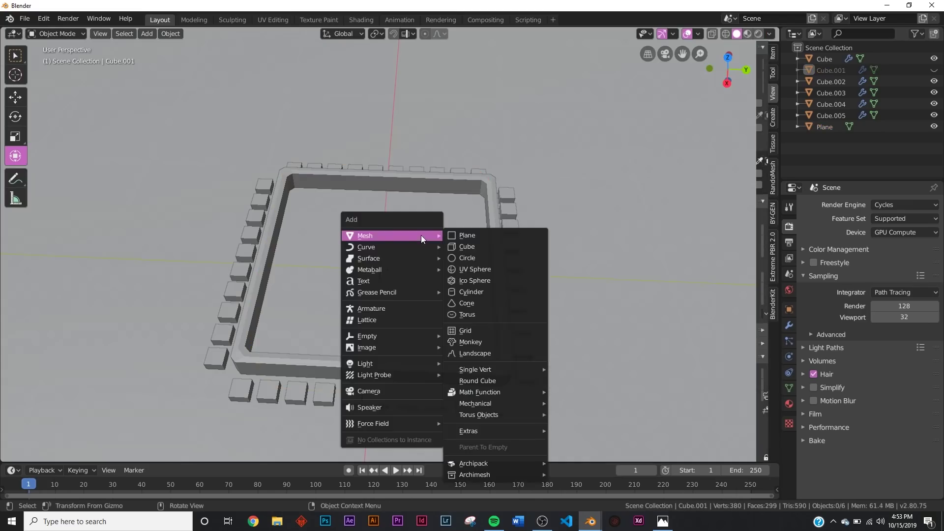
left_click(474, 246)
key("s")
left_click(543, 249)
Lower the new cube into the square frame and resize it to fill the opening
middle_click_drag(543, 249, 403, 191)
left_click_drag(385, 189, 389, 253)
left_click(515, 244)
key("s")
left_click(622, 223)
mouse_move(622, 228)
middle_mouse_down()
mouse_move(580, 253)
mouse_move(482, 249)
middle_mouse_up()
Create a new material for the new cube in the Shading workspace and move its Principled BSDF node away from the output
left_click(364, 20)
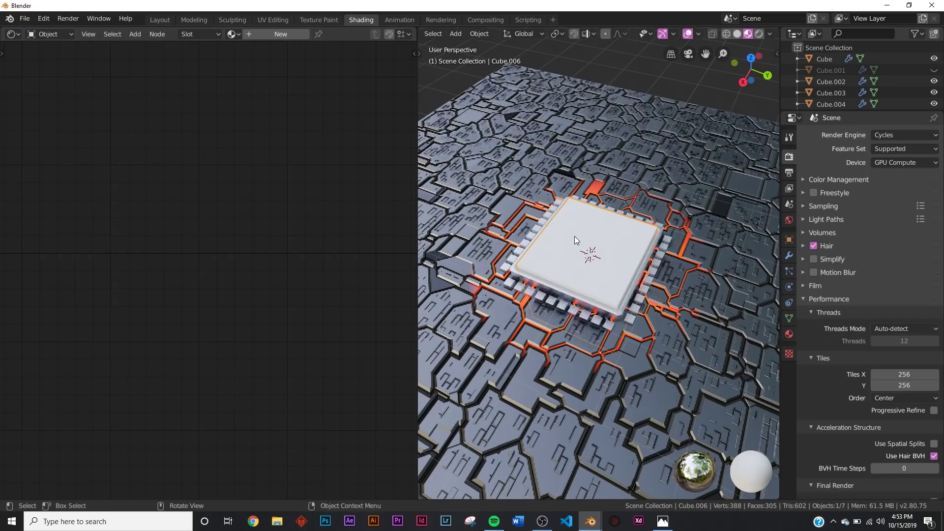
left_click(266, 34)
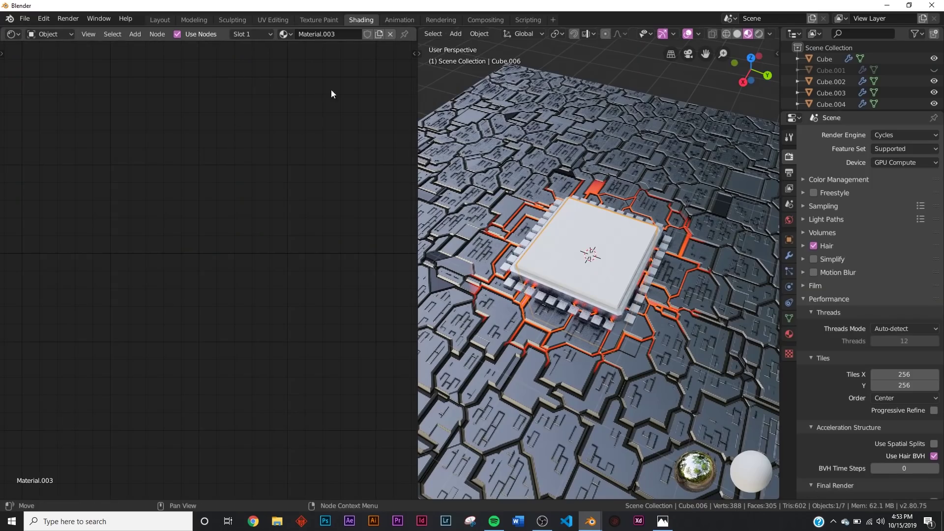
key("Home")
middle_click_drag(151, 181, 218, 220)
scroll(194, 204, "up", 4)
left_click_drag(246, 152, 152, 154)
left_click(239, 120)
Insert a Mix Shader node between the Principled BSDF and the Material Output
key("shift+a")
left_click(248, 135)
type("mix")
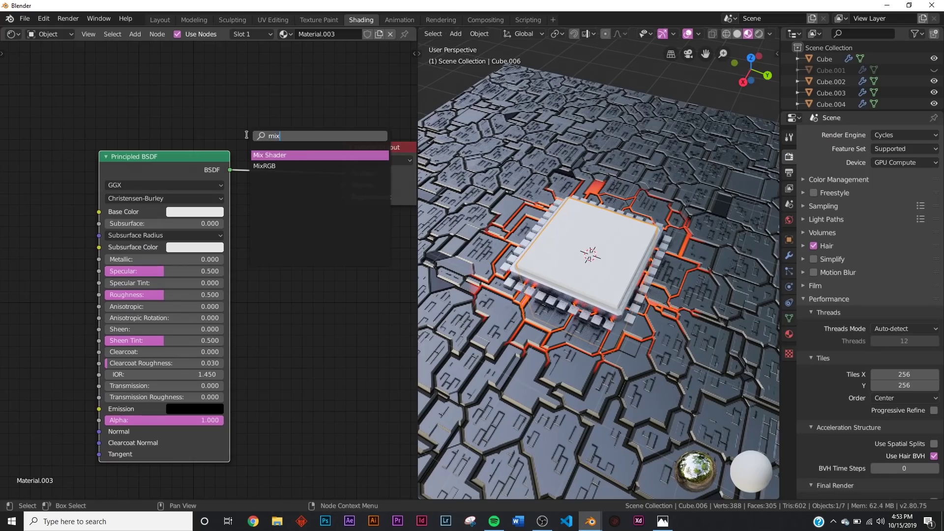
left_click(270, 155)
left_click(269, 158)
Add an Emission node below the Principled BSDF and connect it to the Mix Shader's second shader input
key("shift+a")
left_click(272, 246)
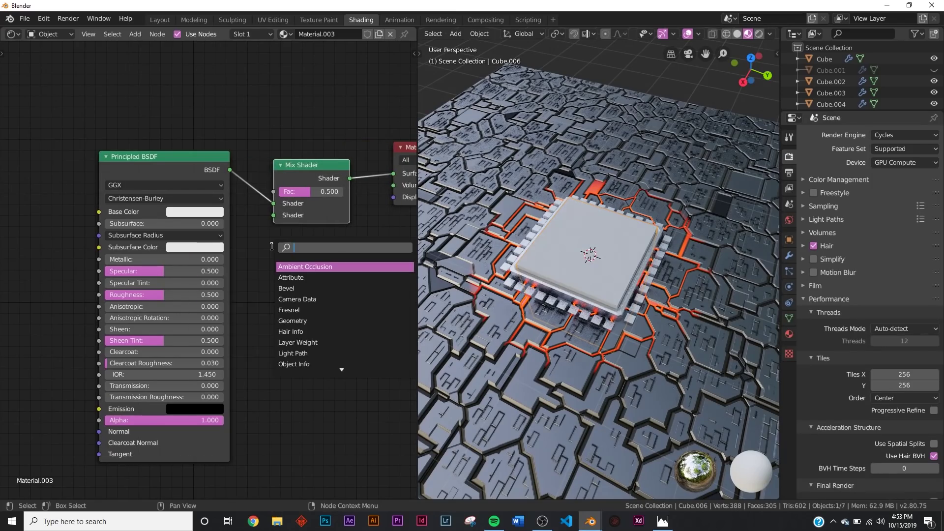
type("em")
key("Return")
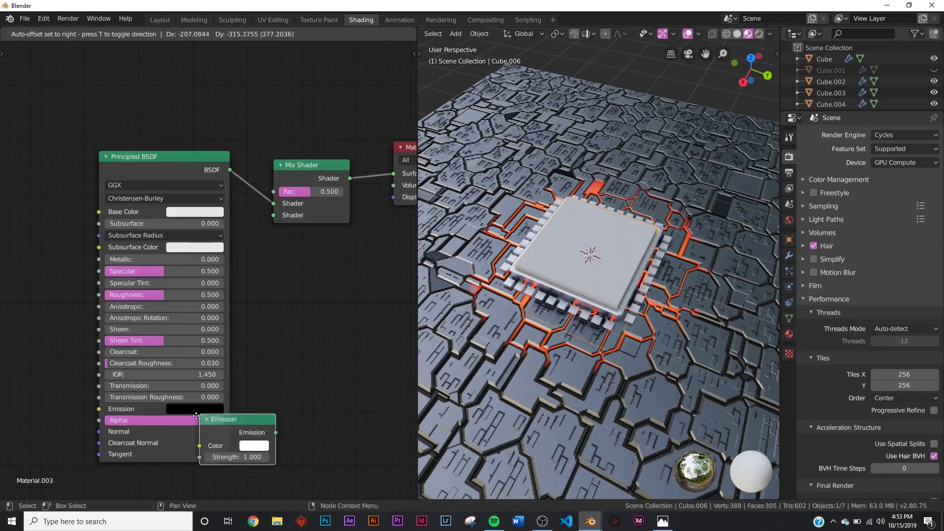
left_click(166, 422)
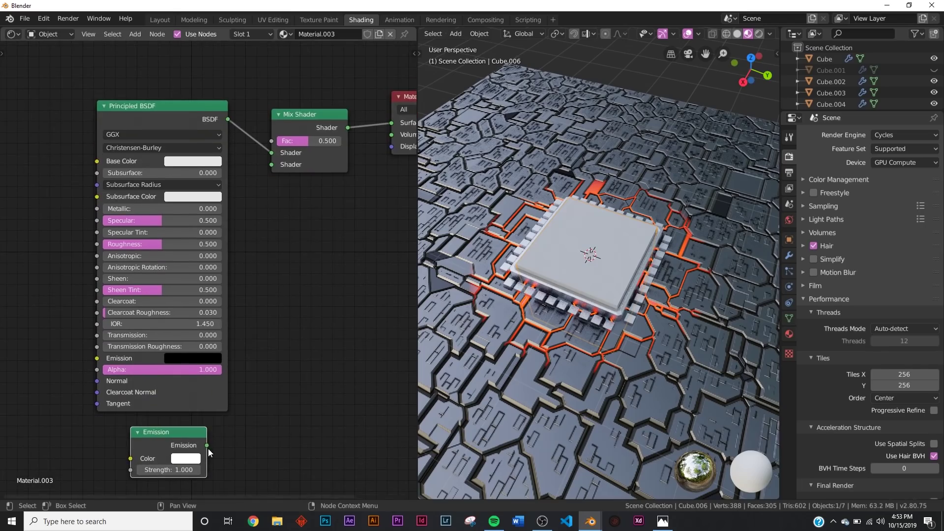
left_click_drag(277, 165, 272, 164)
middle_click_drag(291, 95, 269, 256)
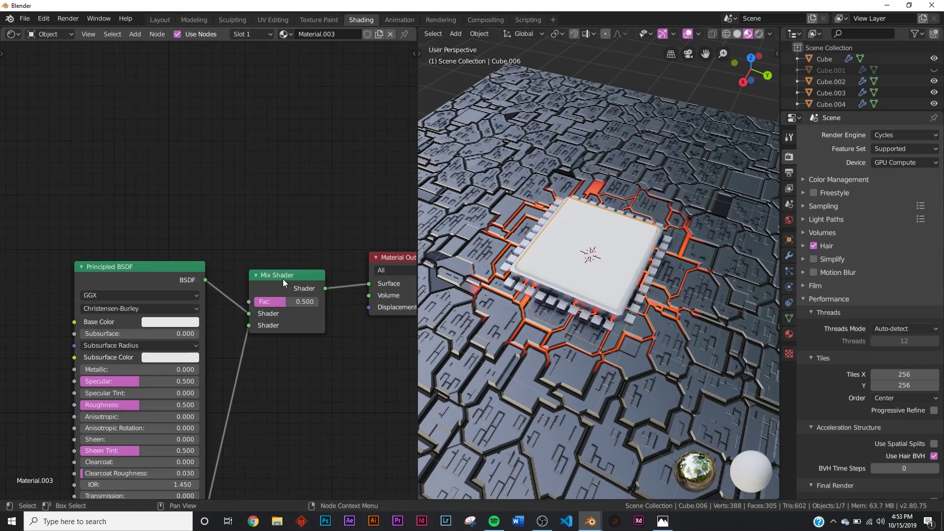
Move the Mix Shader node up, add a ColorRamp node, and connect its Color output to the Mix Shader's Fac input
left_click_drag(282, 278, 287, 202)
key("shift+a")
left_click(134, 131)
type("col")
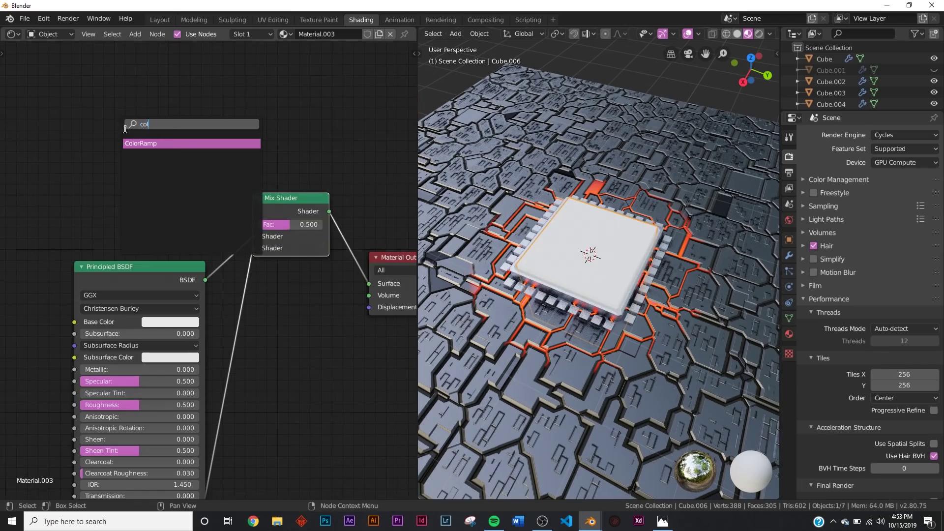
key("Return")
left_click(78, 132)
left_click_drag(257, 223, 253, 224)
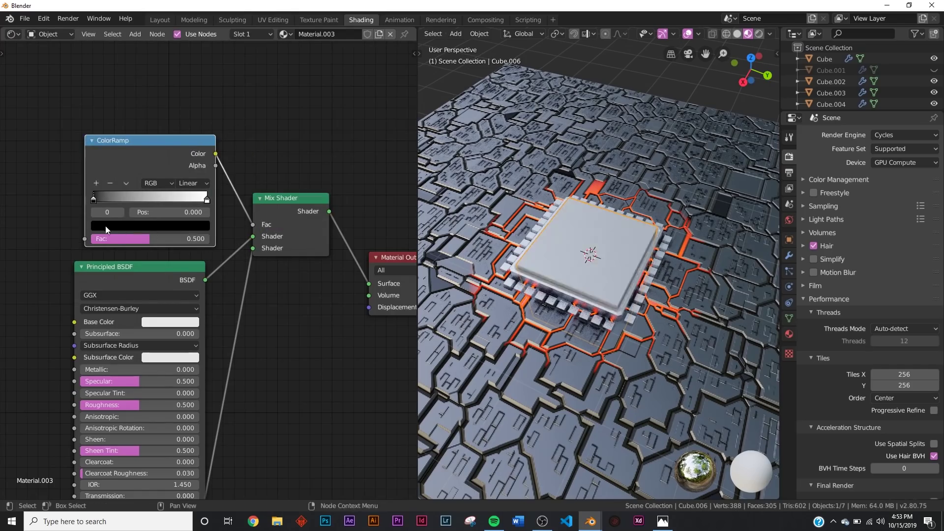
Add a Voronoi Texture node before the ColorRamp and connect its Color output to the ColorRamp's Fac input
middle_click_drag(109, 229, 223, 231)
left_click(101, 201)
key("shift+a")
left_click(100, 202)
type("v")
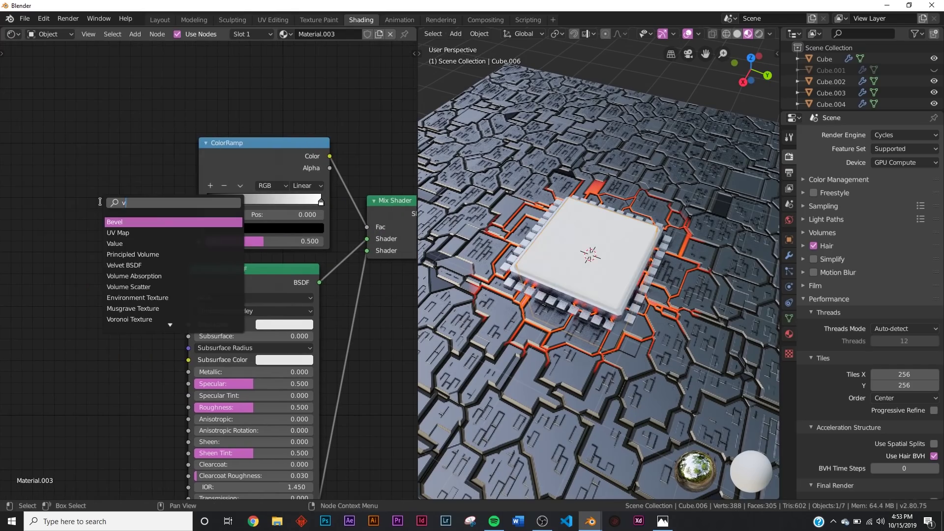
type("or")
left_click(117, 223)
left_click(155, 246)
left_click_drag(199, 243, 199, 241)
Set the Voronoi Texture's distance metric to Chebychev and its feature output to Crackle
middle_click_drag(161, 281, 318, 238)
scroll(288, 262, "up", 5)
middle_click_drag(287, 289, 248, 289)
left_click(248, 204)
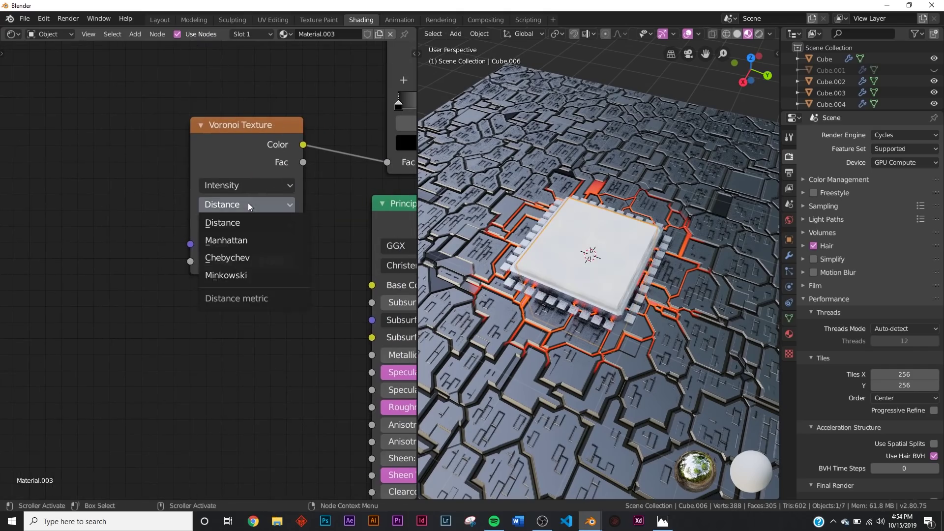
left_click(236, 264)
left_click(245, 224)
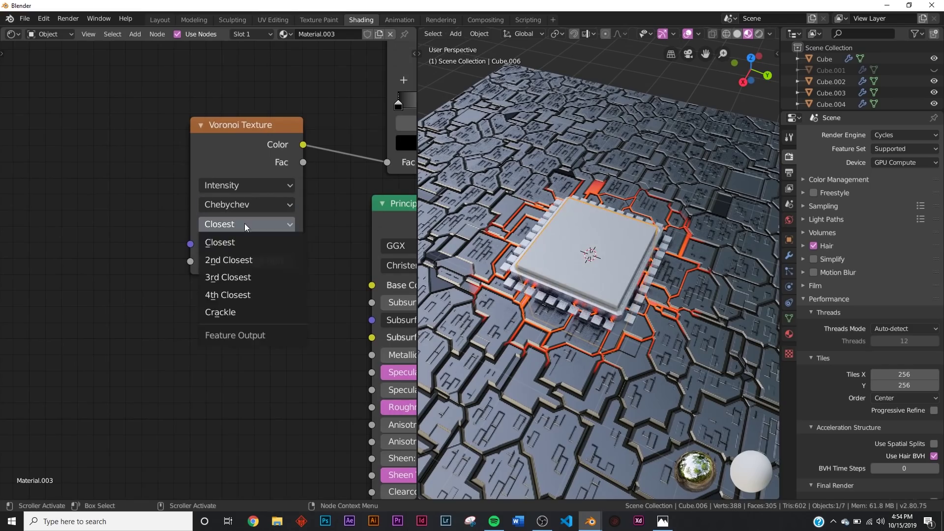
left_click(237, 312)
middle_click_drag(256, 309, 197, 311)
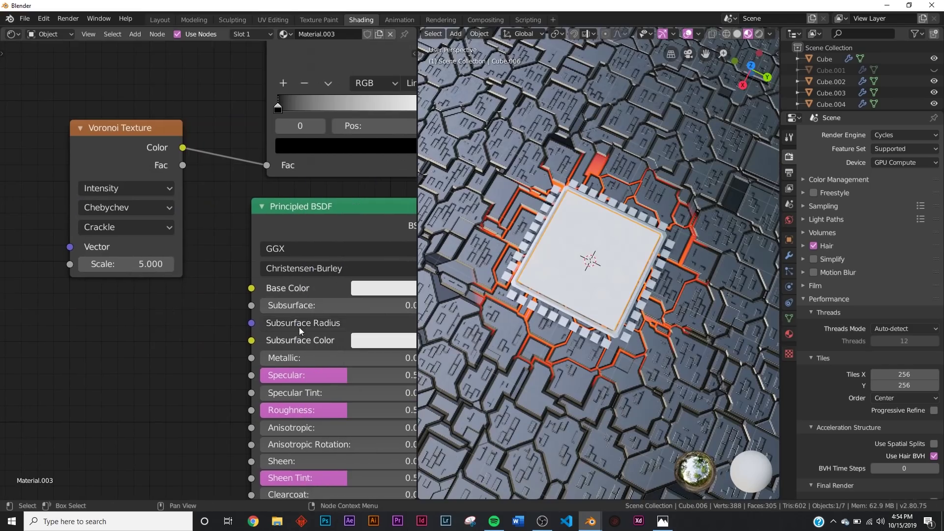
Change the Emission node's color to a bright orange-red
middle_click_drag(300, 327, 248, 136)
middle_click_drag(305, 363, 249, 188)
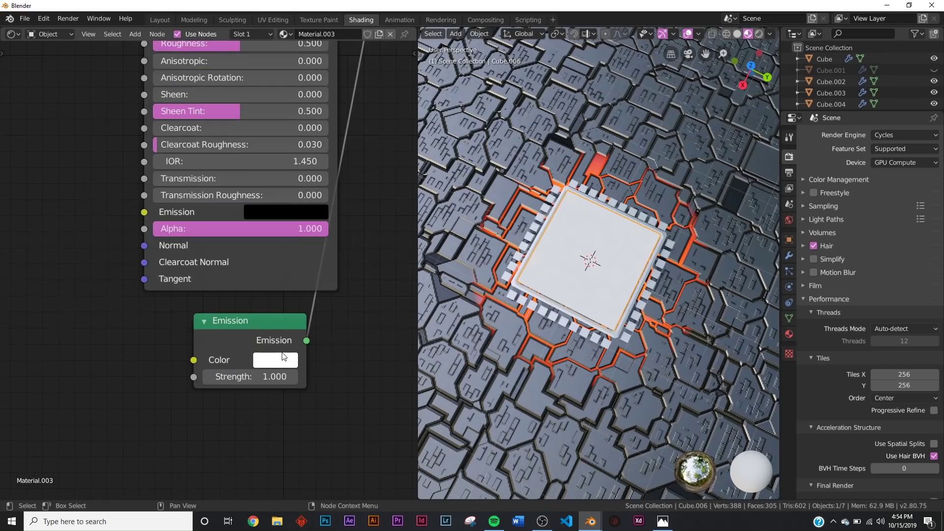
left_click(275, 361)
left_click(303, 246)
Move the ColorRamp's white stop to 0.087 and swap the Mix Shader's inputs so the Principled BSDF feeds the second shader input
middle_click_drag(156, 161, 148, 406)
middle_click_drag(251, 73, 235, 313)
mouse_move(147, 229)
left_mouse_down()
mouse_move(270, 223)
mouse_move(147, 231)
left_mouse_up()
left_click_drag(318, 227, 153, 235)
middle_click_drag(393, 295, 308, 282)
left_click_drag(298, 284, 298, 267)
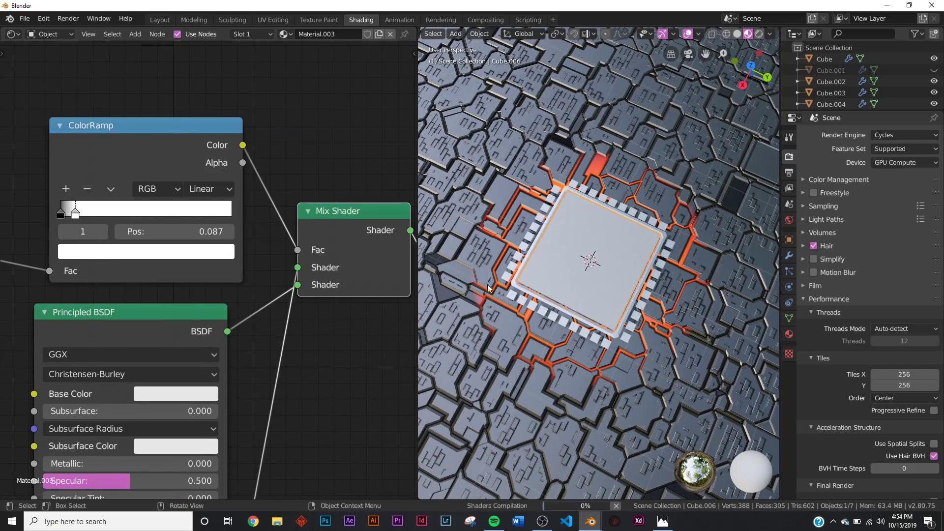
scroll(589, 281, "up", 8)
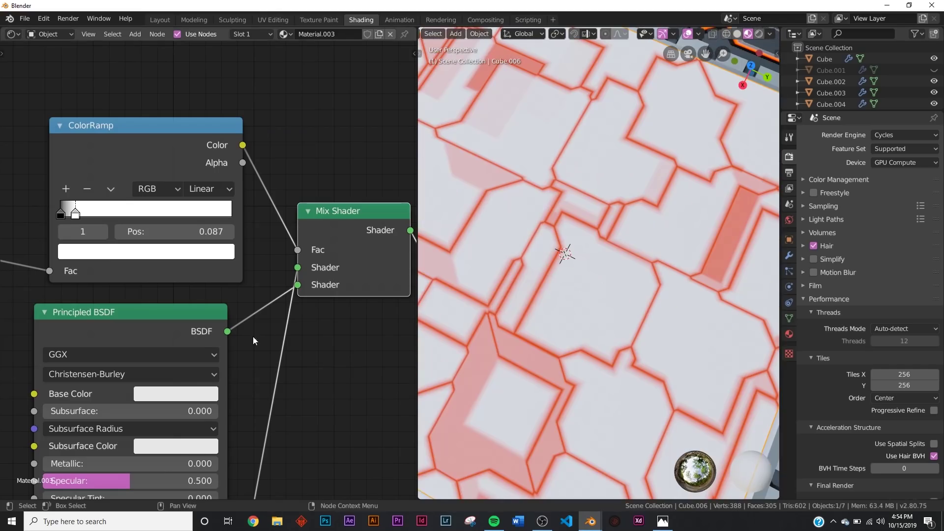
Set the Principled BSDF's Metallic to 1.000 and darken its Base Color to dark gray
middle_click_drag(202, 429, 249, 267)
left_click_drag(244, 302, 265, 302)
left_click(251, 238)
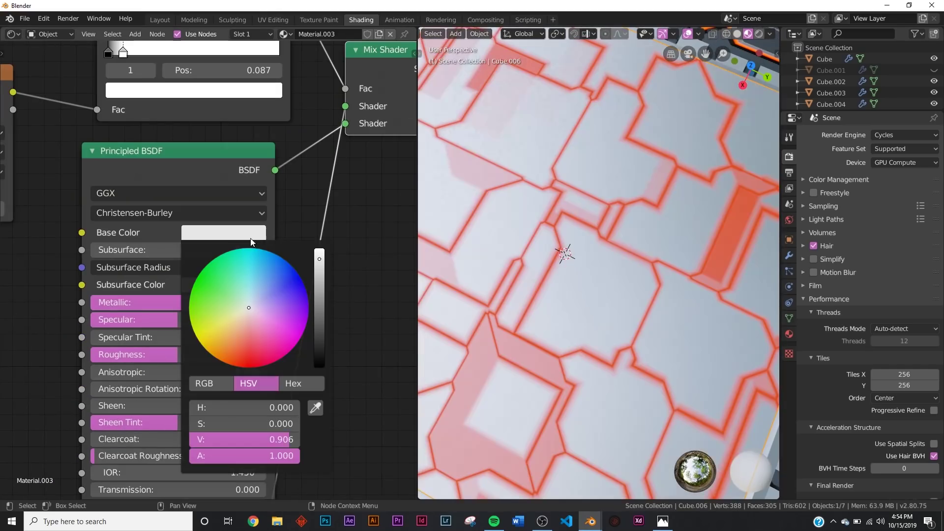
scroll(601, 315, "down", 6)
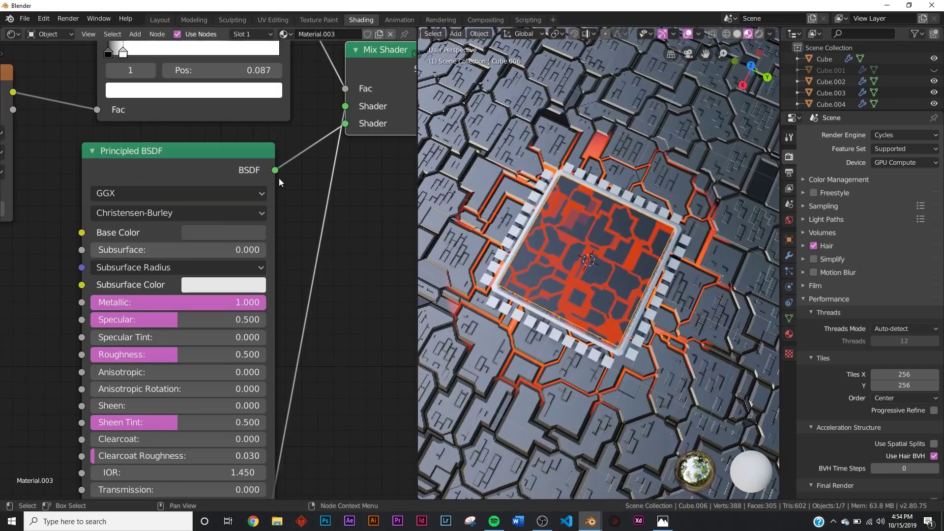
Fine-tune the ColorRamp's white stop to position 0.091
middle_click_drag(242, 185, 254, 354)
scroll(254, 354, "up", 3)
mouse_move(114, 211)
left_mouse_down()
mouse_move(102, 209)
mouse_move(117, 212)
left_mouse_up()
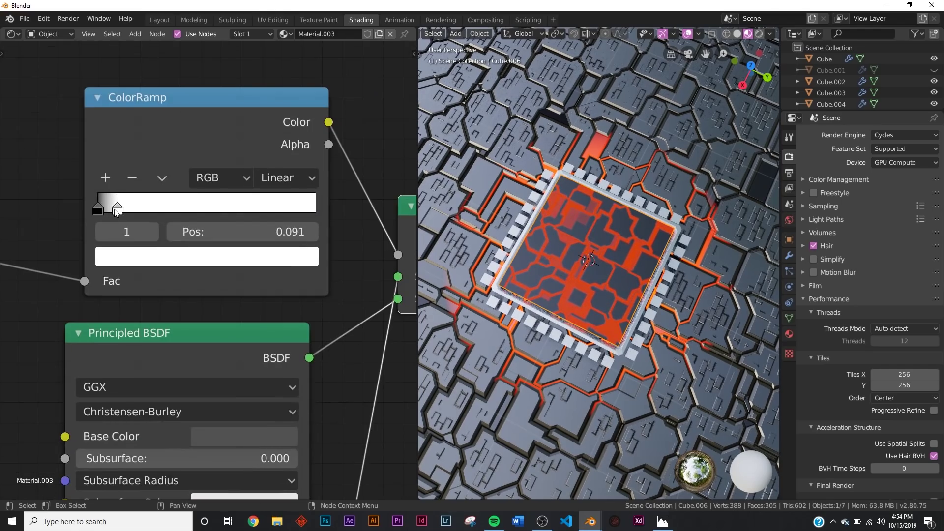
Set the Emission node's Strength to 11.500
scroll(202, 157, "down", 10, "shift")
scroll(221, 335, "down", 6)
middle_click_drag(221, 335, 216, 144)
scroll(224, 232, "up", 4)
left_click_drag(192, 379, 243, 379)
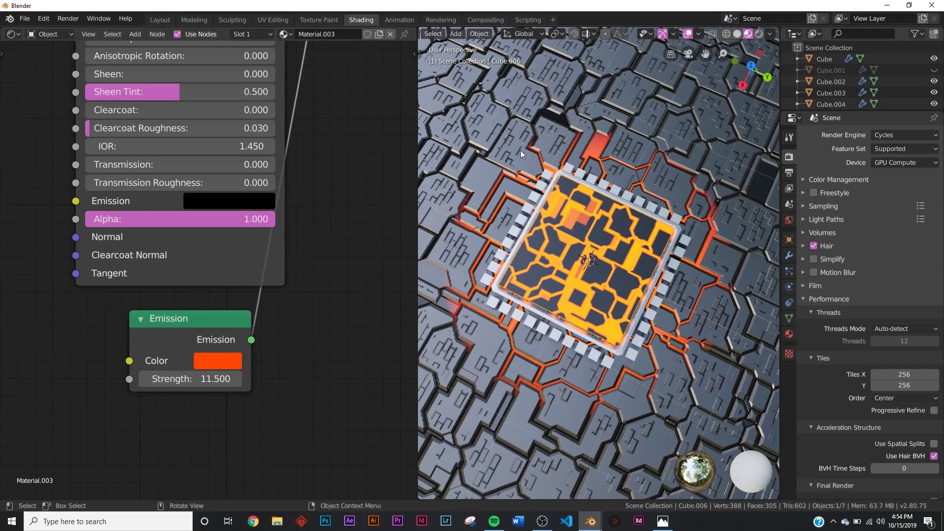
Unhide Cube.001 in the Layout workspace, preview the scene in Rendered shading, and return to Solid shading
left_click(160, 20)
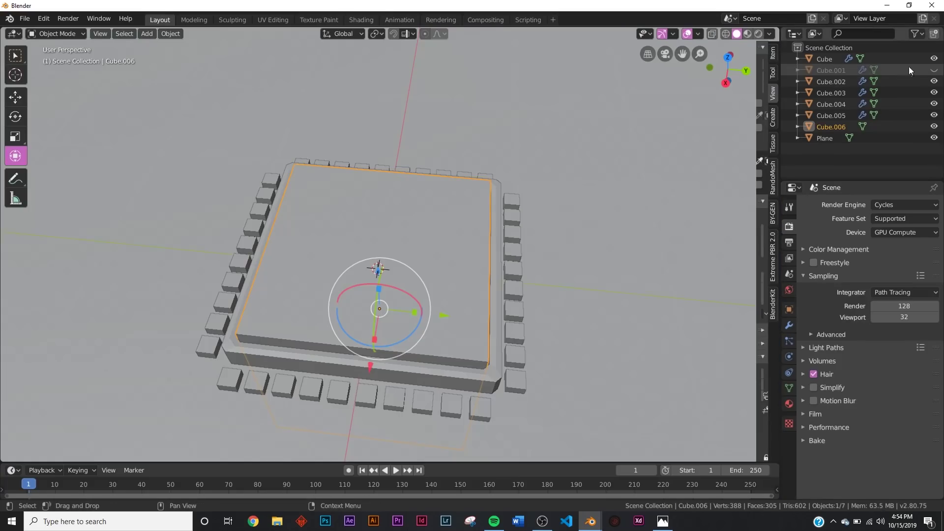
left_click(934, 70)
key("z")
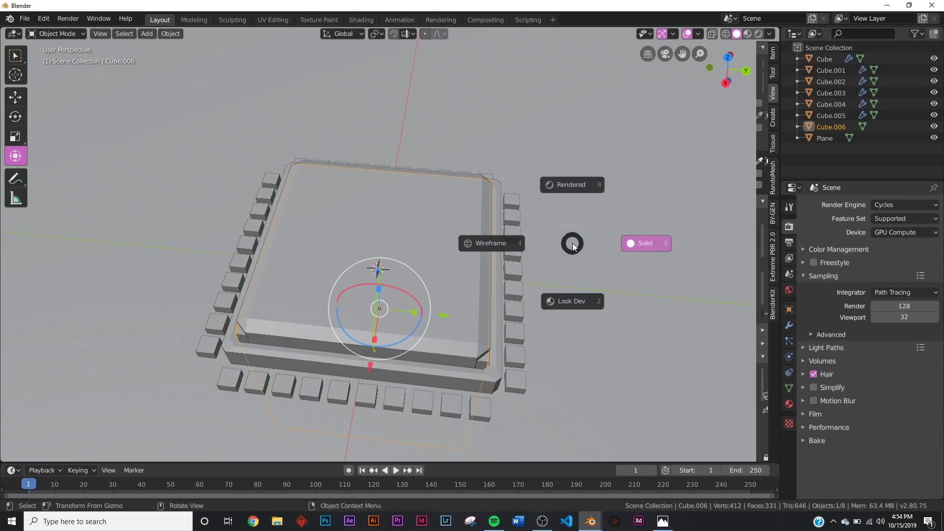
left_click(583, 225)
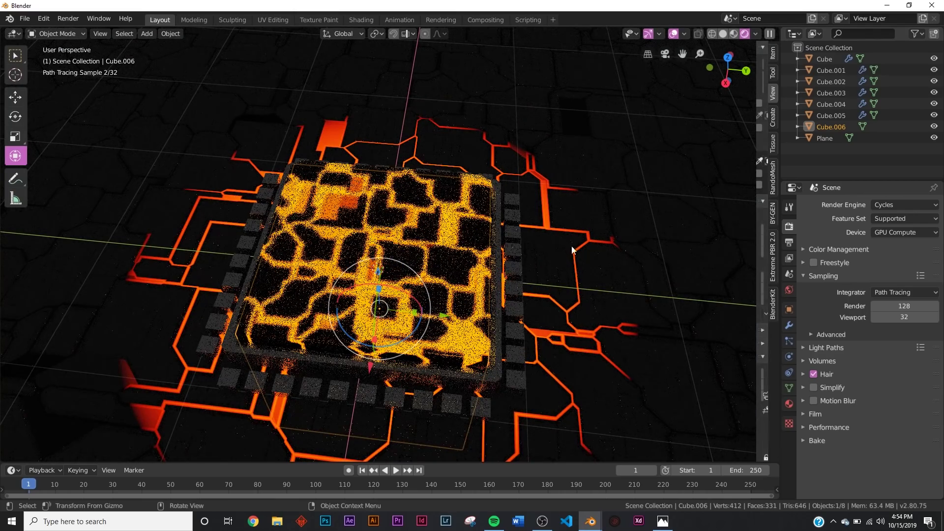
key("z")
left_click(504, 205)
Add a point light and raise it 2.07 m along the Z axis above the chip
scroll(501, 208, "down", 5)
key("shift+a")
mouse_move(412, 353)
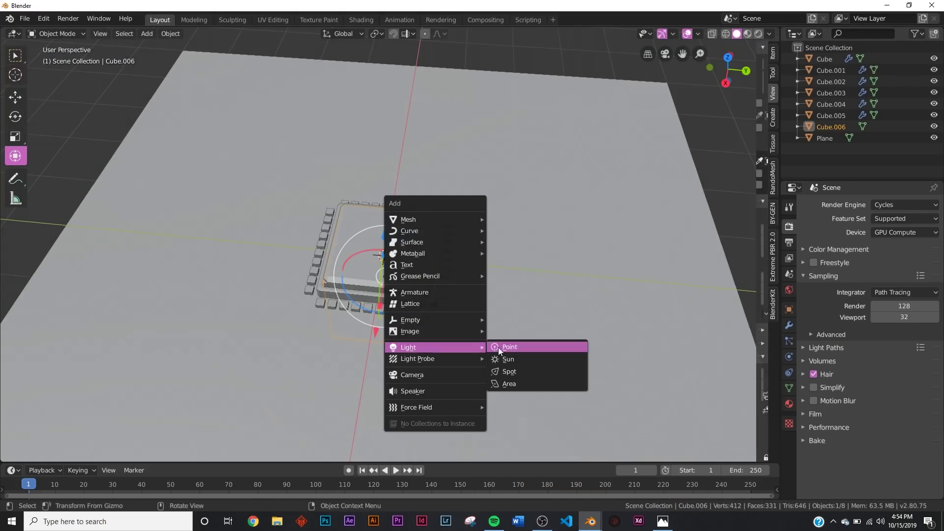
left_click(517, 351)
middle_click_drag(408, 333, 408, 196)
key("g")
key("z")
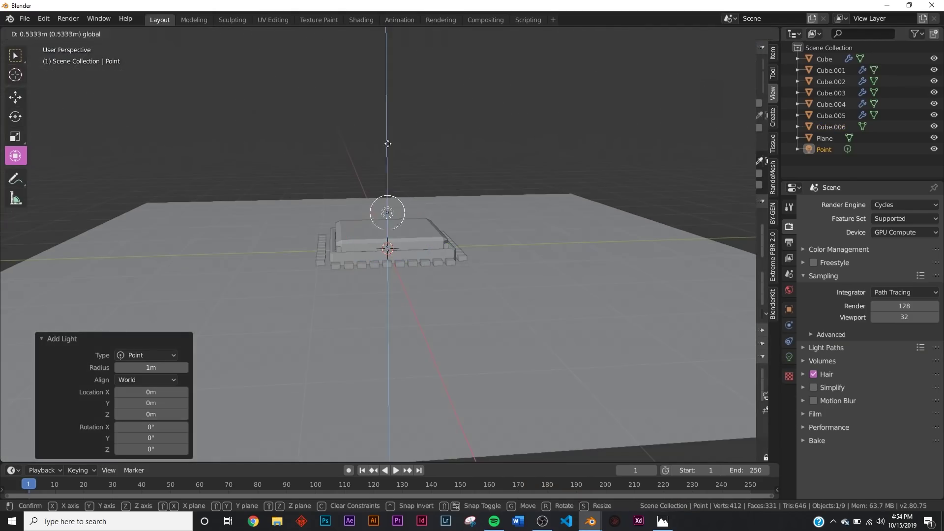
left_click(384, 46)
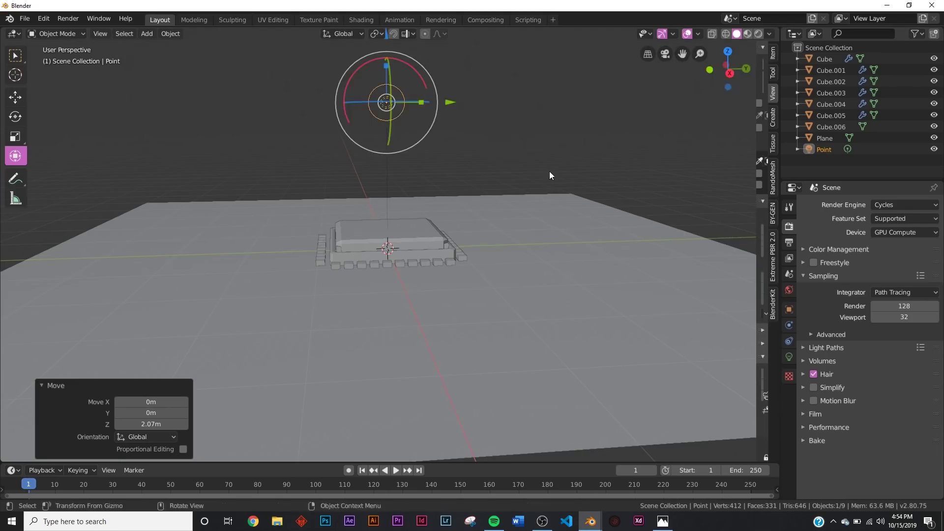
Set the point light's power to 100 W, preview it in Rendered shading, and return to Solid shading
middle_click_drag(550, 171, 509, 193)
left_click(790, 357)
left_click(898, 277)
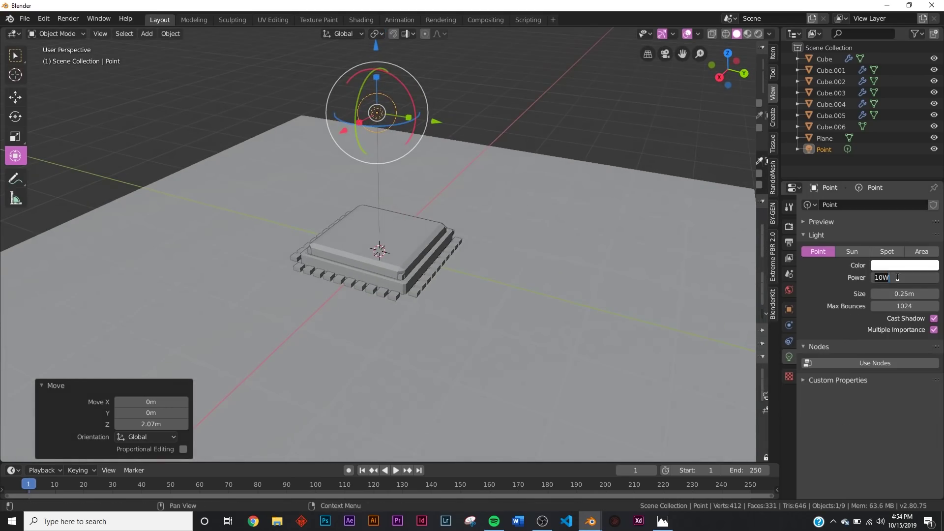
key("Return")
key("z")
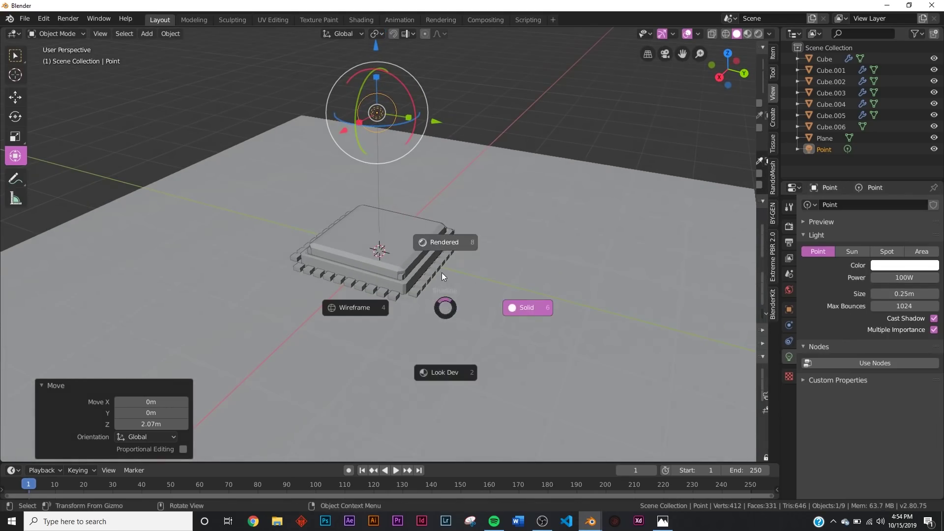
key("z")
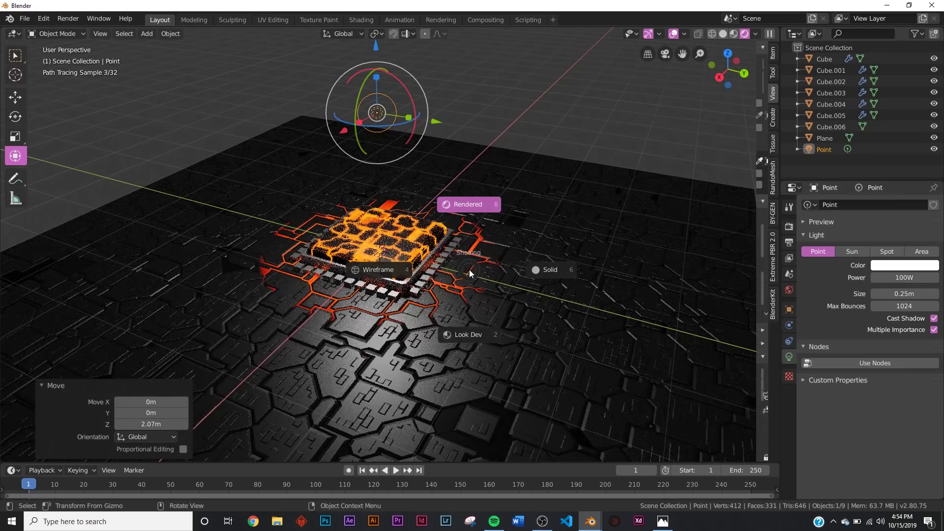
left_click(529, 270)
Add a camera and align it to the current view of the chip
key("shift+a")
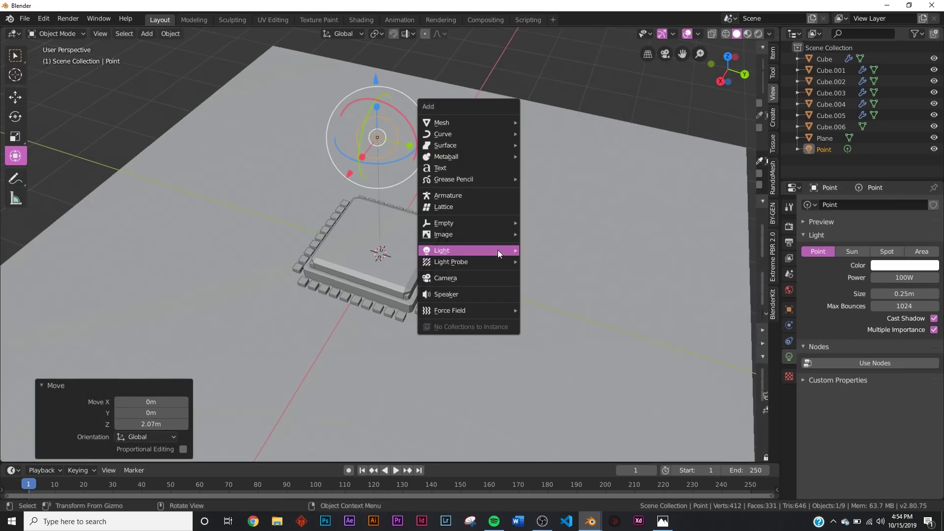
left_click(452, 290)
middle_click_drag(454, 281, 473, 267)
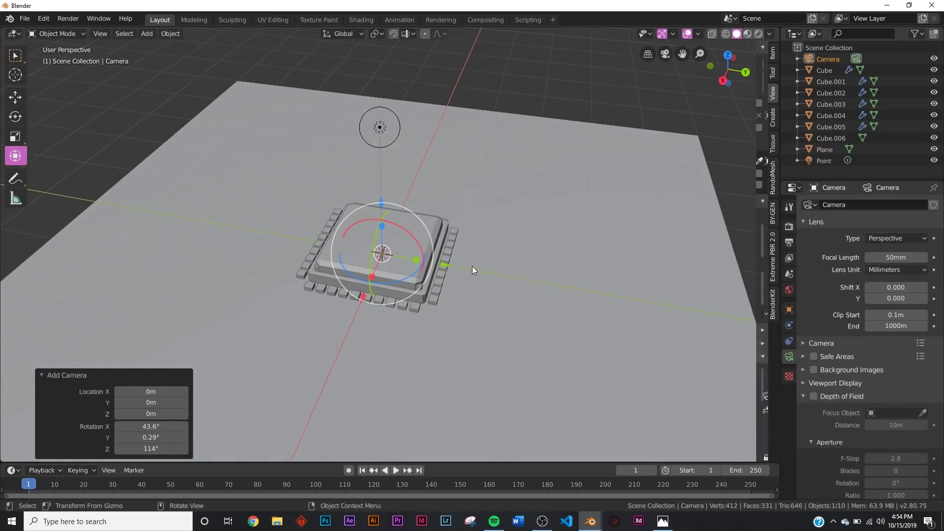
key("ctrl+alt+KP_0")
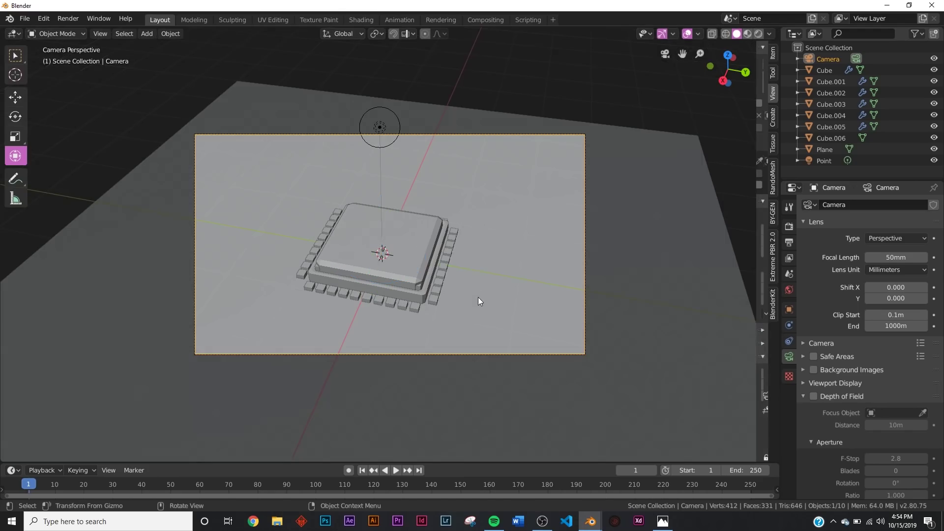
Preview the camera framing of the chip in Rendered shading and return to Solid shading
scroll(478, 297, "up", 3)
scroll(478, 297, "down", 5)
key("z")
left_click(476, 224)
scroll(494, 273, "up", 2)
key("Home")
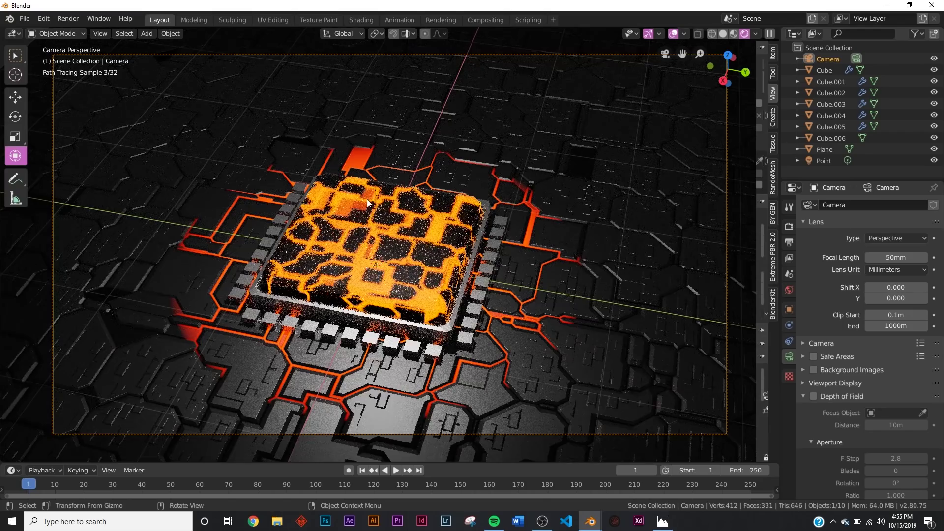
key("z")
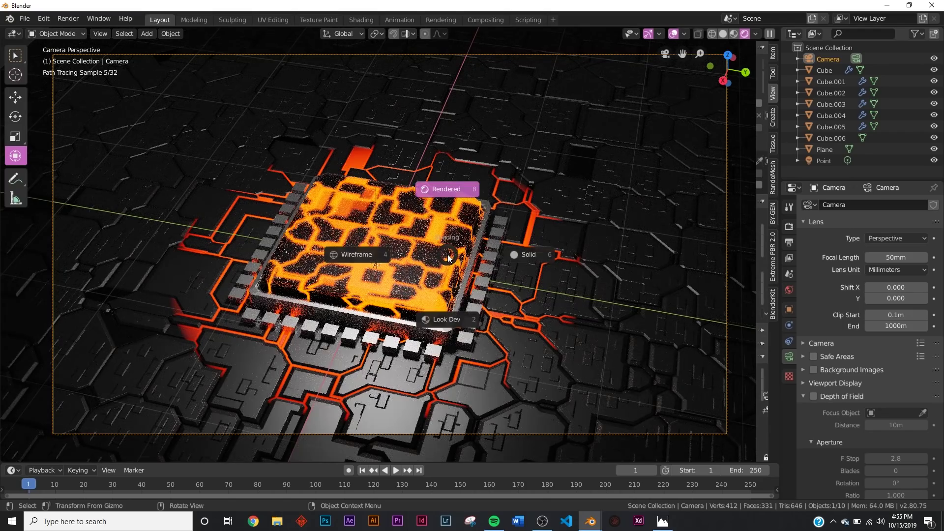
left_click(509, 259)
Set the World background color to black
left_click(790, 290)
left_click(921, 272)
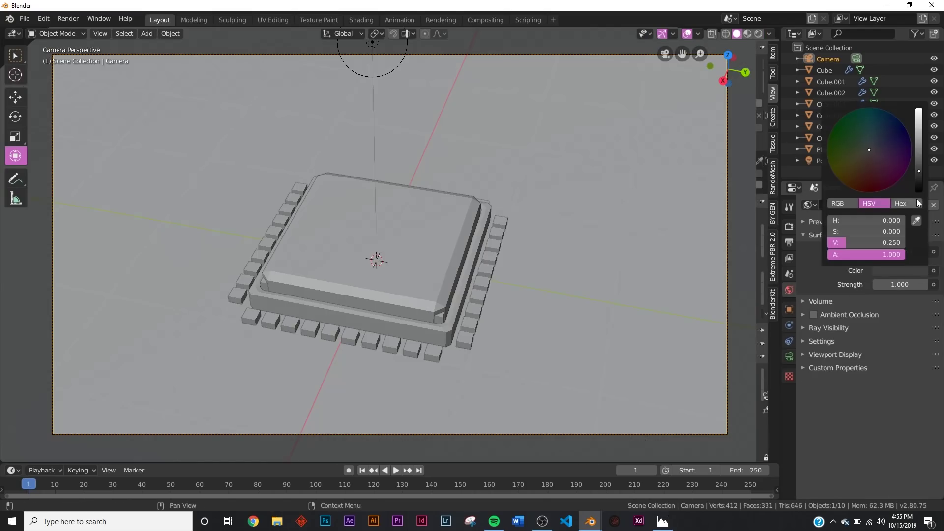
left_click(916, 220)
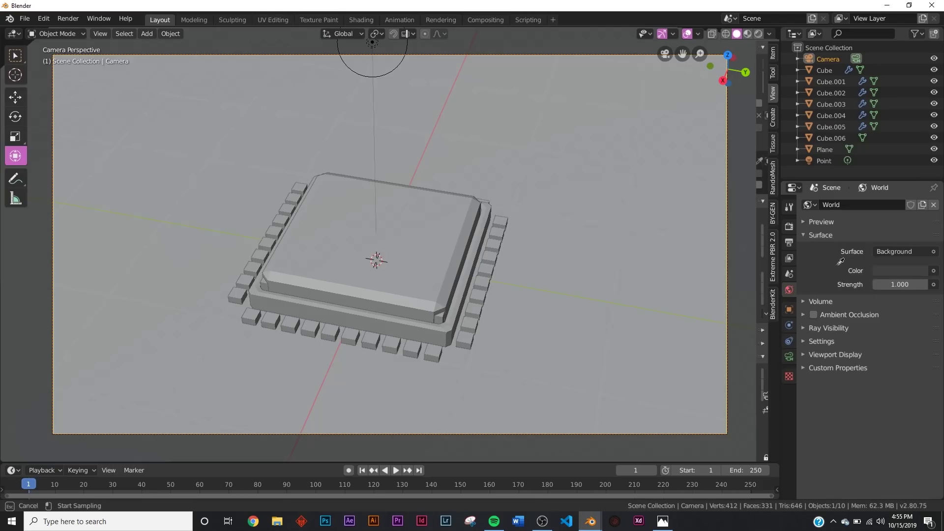
left_click(893, 273)
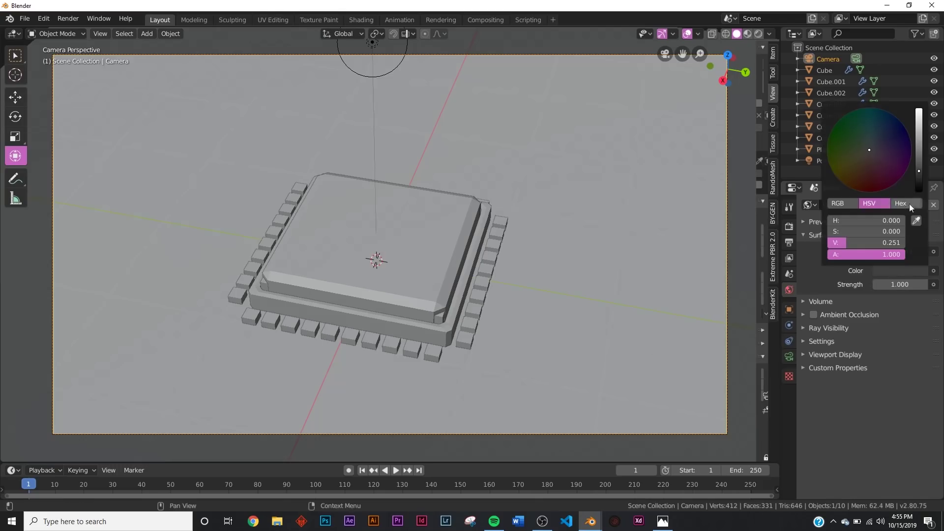
left_click(920, 180)
scroll(423, 283, "down", 5)
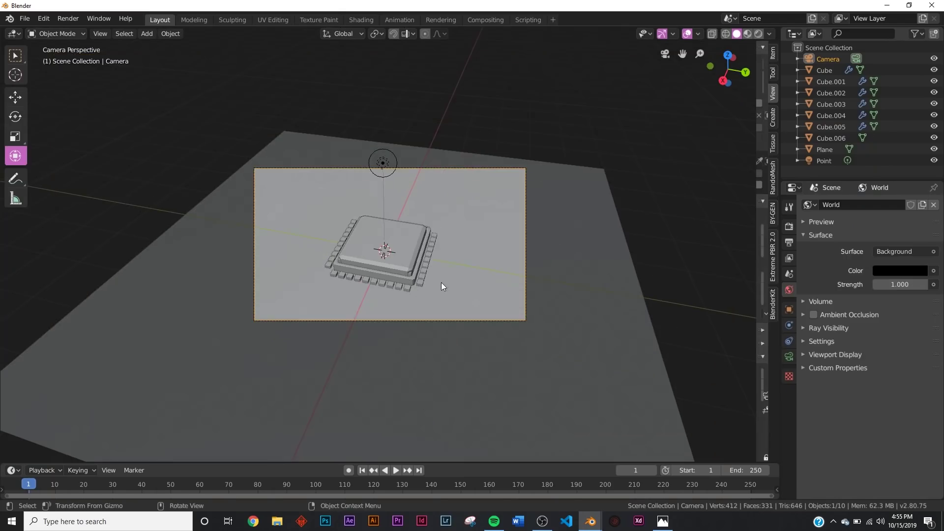
Select all the chip parts together with the point light, hiding the ground plane only while selecting
scroll(441, 283, "up", 5)
left_click(515, 317)
key("h")
middle_click_drag(512, 312, 428, 262)
left_click_drag(518, 195, 293, 358)
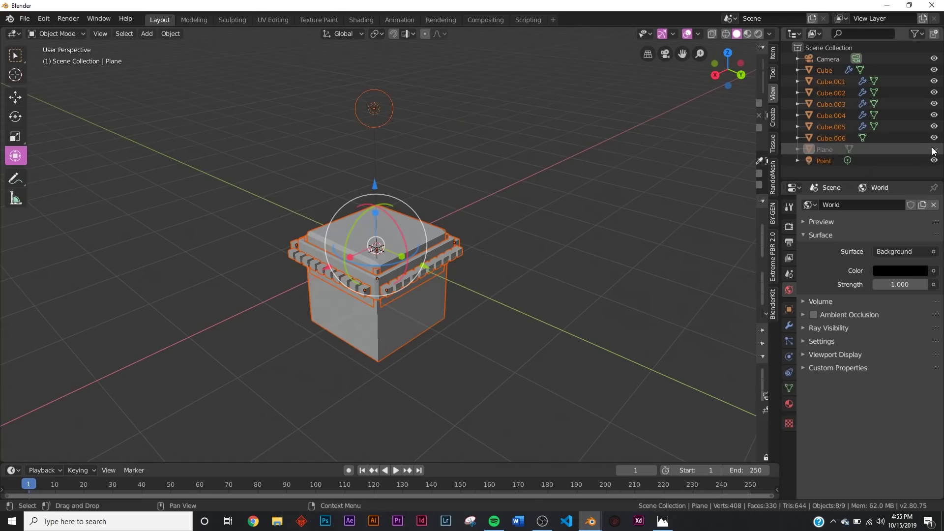
key("alt+h")
Scale the selected chip parts and point light to 0.5 while looking through the camera
key("KP_0")
key("s")
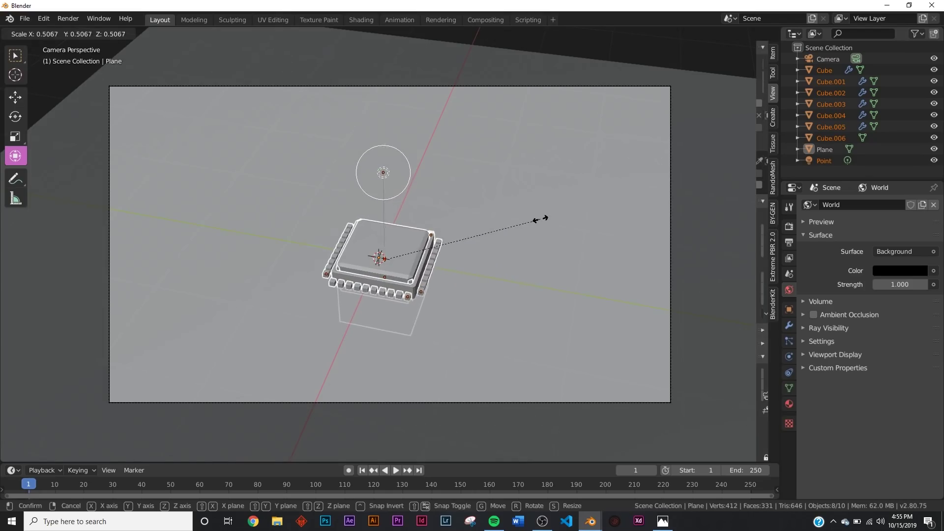
left_click(540, 220)
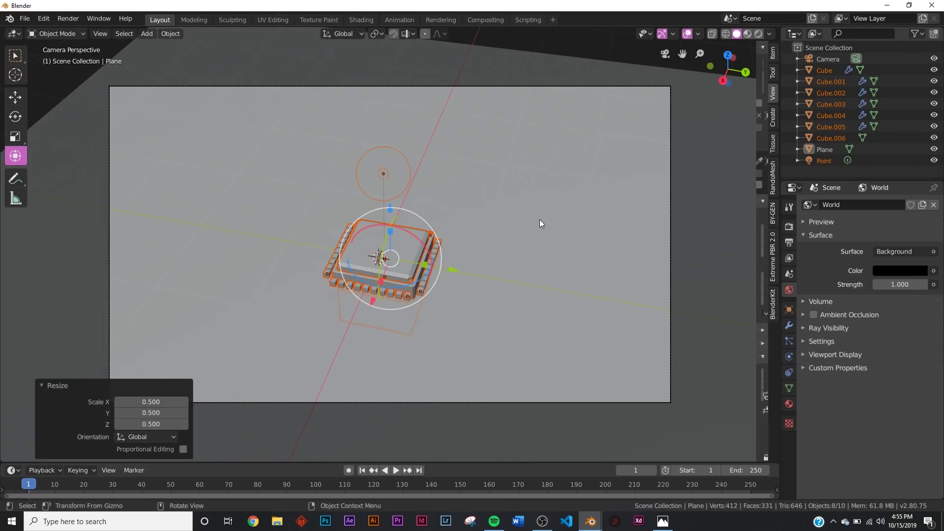
Select the camera and tilt it with a trackball rotation of -0.573° to reframe the chip
left_click(824, 59)
key("r")
key("r")
left_click(460, 262)
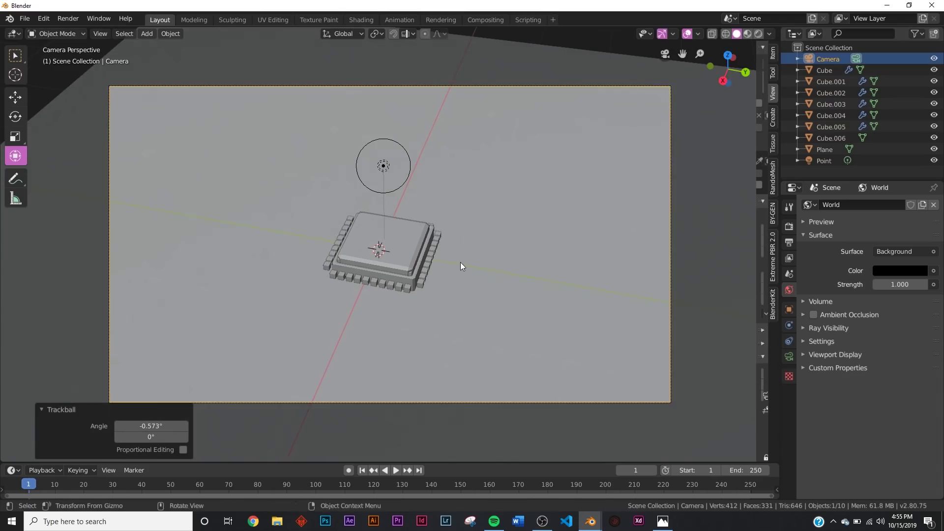
Move the camera -0.88 m along its local Z axis toward the chip and check the framing in the rendered preview
key("g")
key("z")
key("z")
left_click(446, 206)
key("z")
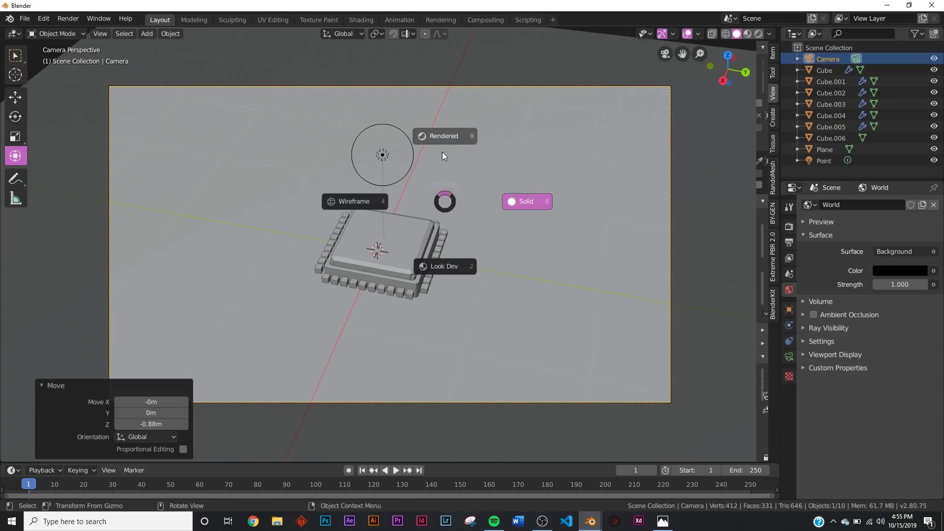
left_click(527, 200)
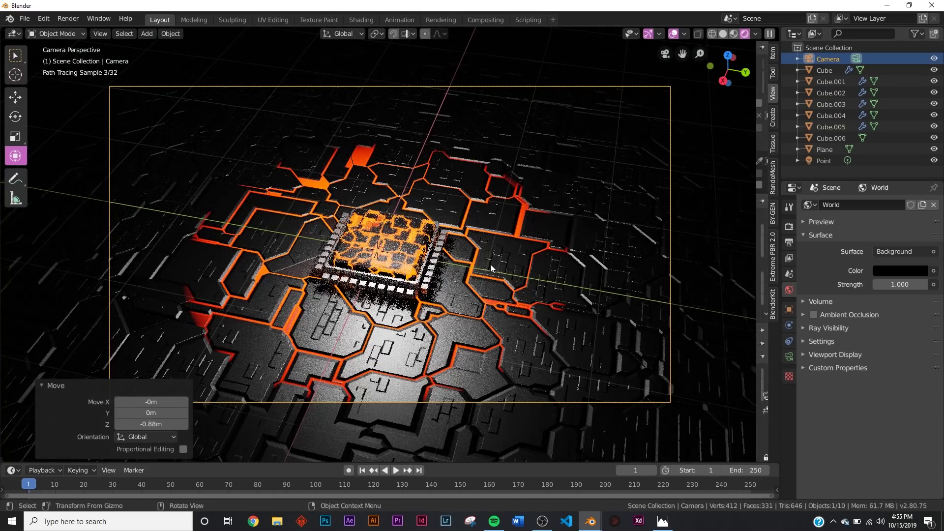
key("z")
left_click(570, 273)
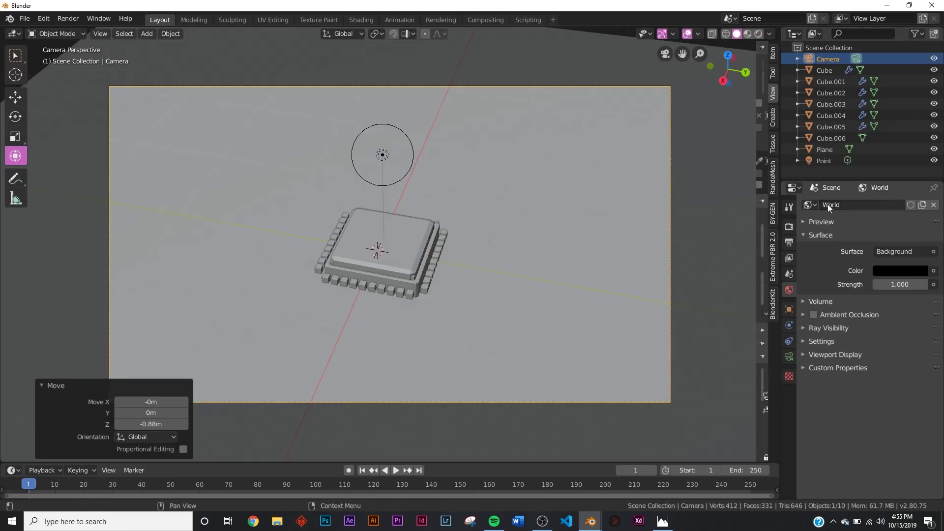
Change the point light's color to a pale blue
left_click(824, 161)
left_click(789, 357)
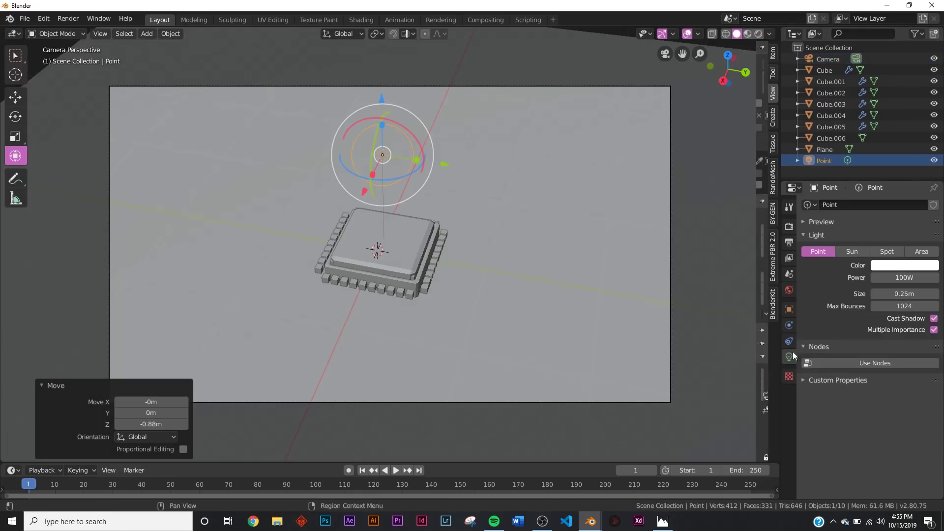
left_click(905, 265)
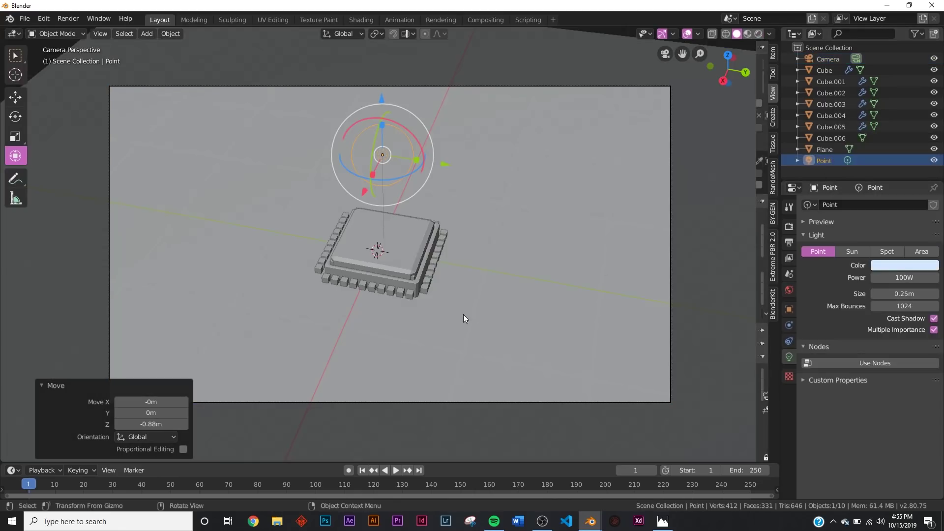
Add a plain axes empty at the world origin, in the center of the chip
middle_click_drag(445, 308, 405, 268)
key("shift+a")
key("shift+a")
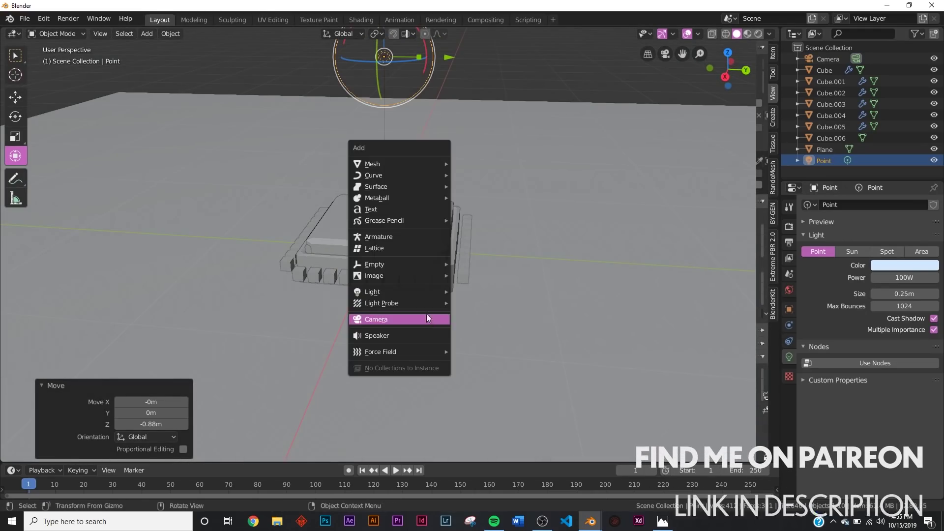
mouse_move(384, 265)
left_click(531, 265)
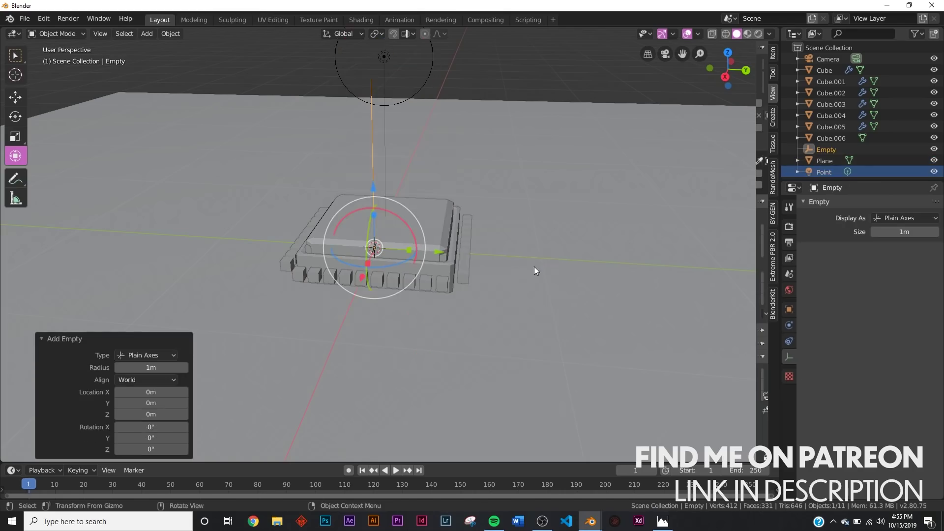
left_click_drag(374, 189, 373, 99)
key("ctrl+z")
Enable depth of field on the camera and set its focus object to the Empty
key("KP_0")
scroll(453, 221, "up", 3)
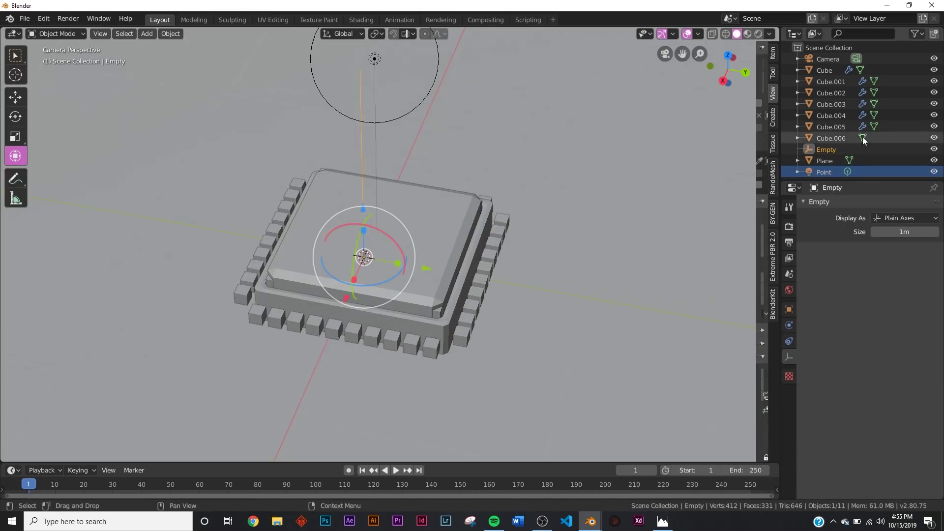
left_click(826, 59)
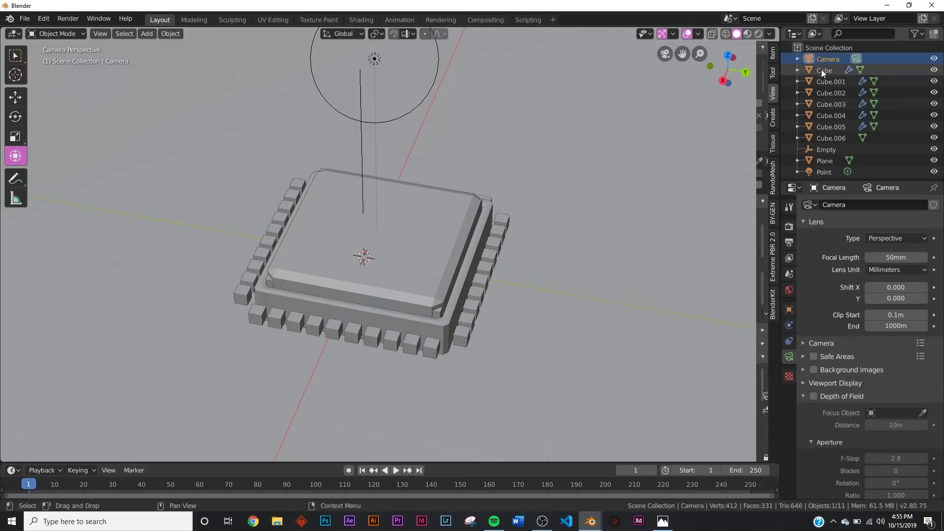
left_click(814, 396)
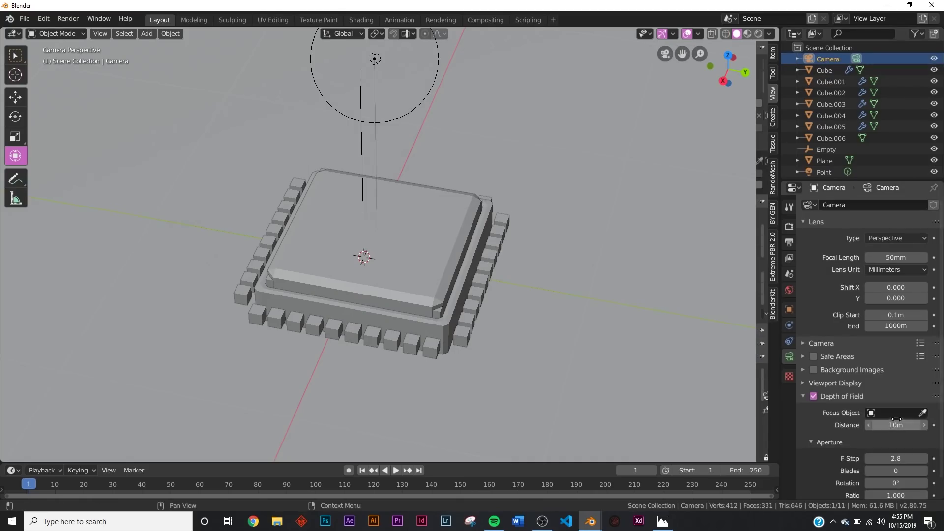
left_click(892, 414)
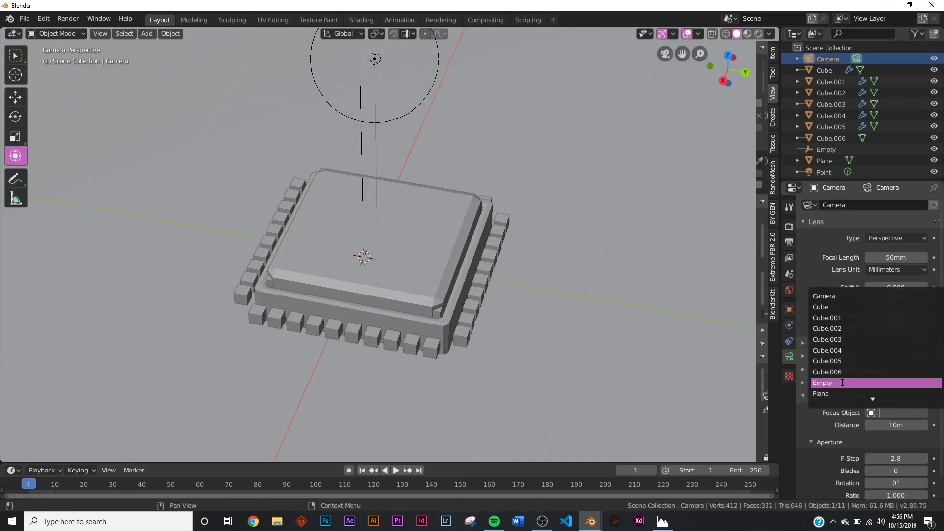
left_click(823, 383)
Set the camera's aperture F-Stop to 0.1 while previewing the rendered depth of field
key("z")
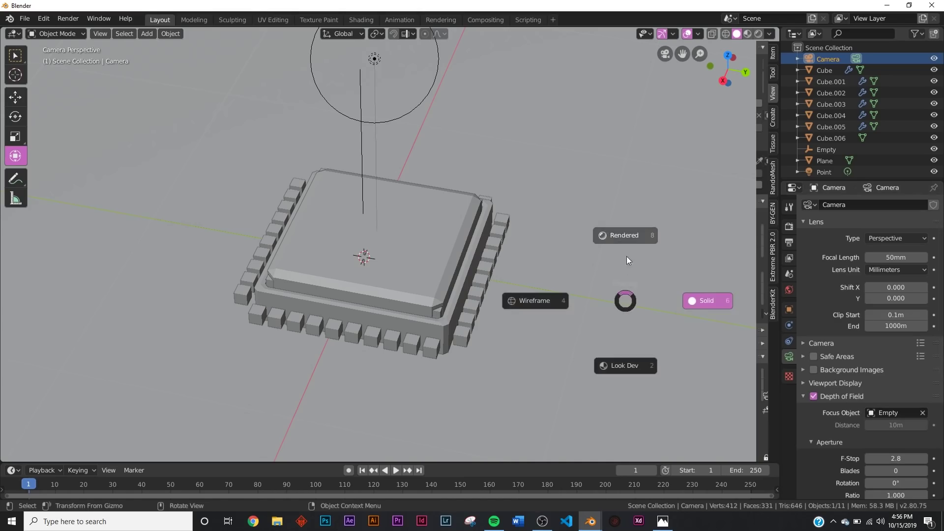
left_click(634, 300)
left_click(881, 459)
type("0.1")
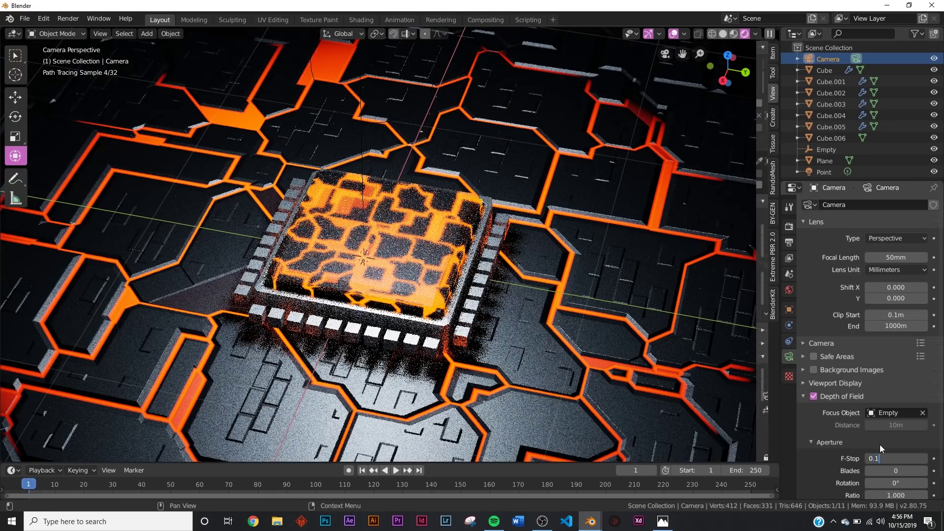
key("Return")
scroll(550, 332, "down", 3)
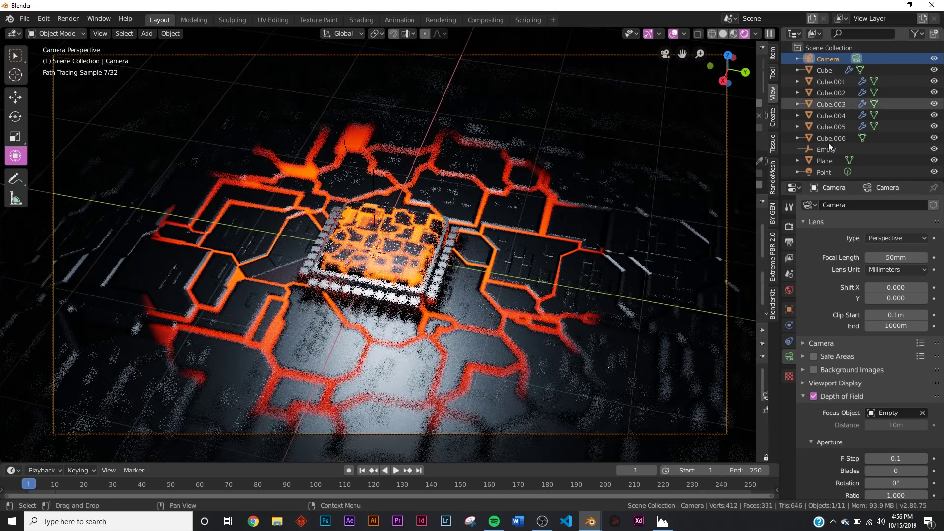
Raise the point light 0.984 m along Z above the chip and return to the camera view
left_click(831, 161)
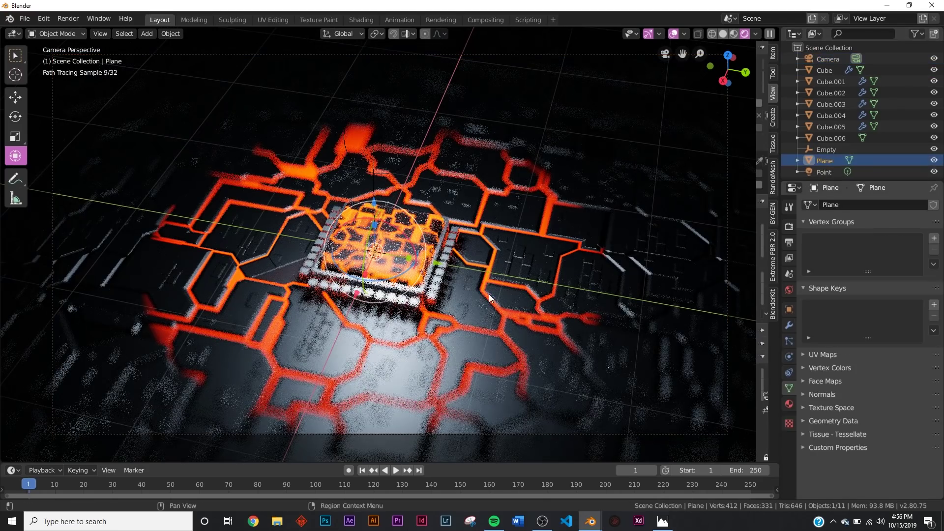
key("z")
left_click(557, 284)
middle_click_drag(557, 284, 467, 253)
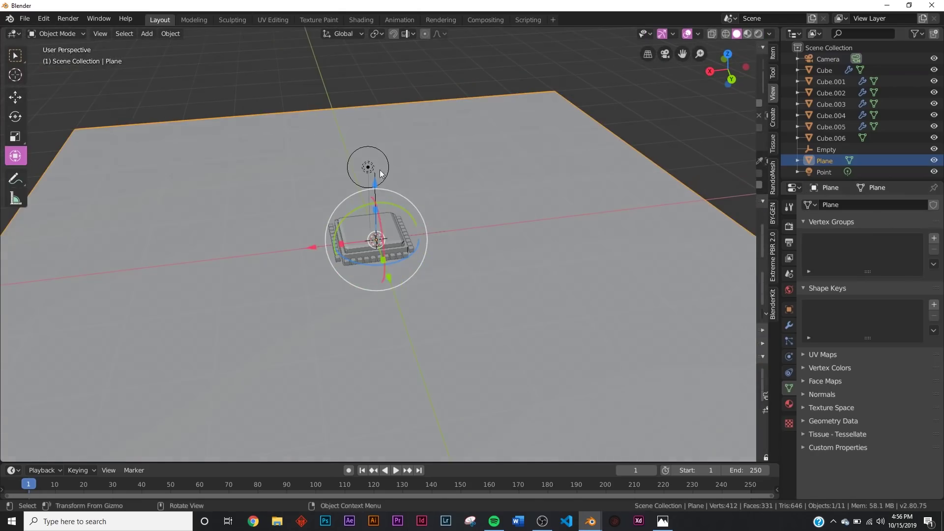
left_click(380, 171)
left_click_drag(369, 105, 365, 18)
middle_click_drag(365, 451, 381, 437)
key("ctrl+z")
left_click_drag(367, 92, 368, 31)
key("KP_0")
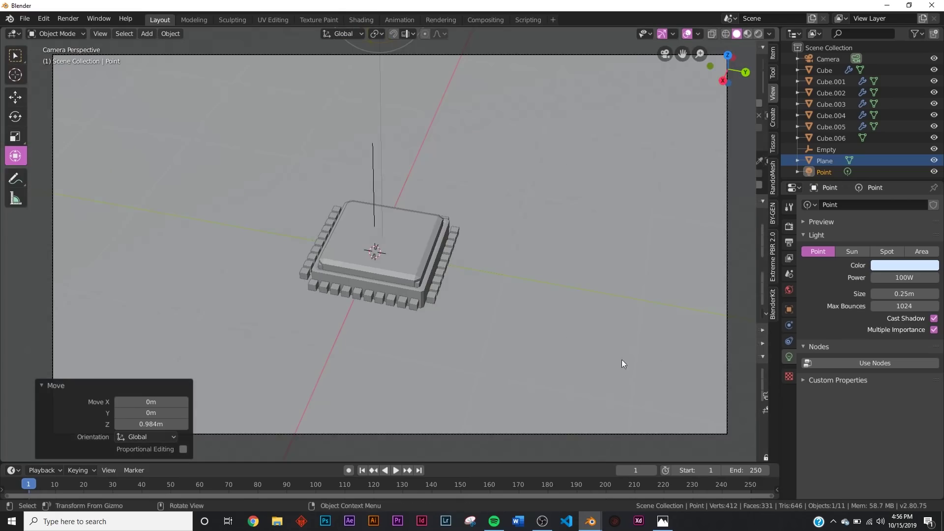
Increase the point light's size to 1.11 m while viewing the rendered preview
key("shift+z")
left_click(603, 276)
key("z")
left_click(586, 211)
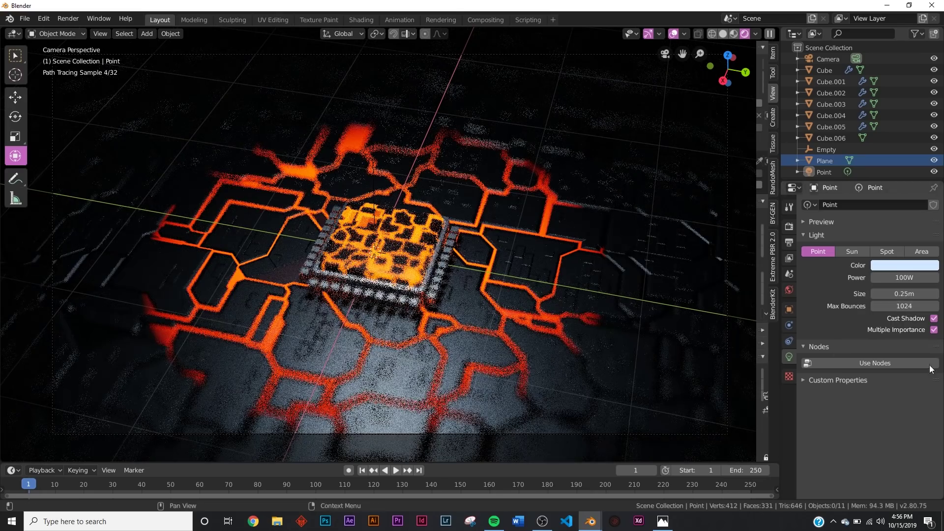
mouse_move(898, 294)
left_mouse_down()
mouse_move(940, 293)
mouse_move(904, 295)
left_mouse_up()
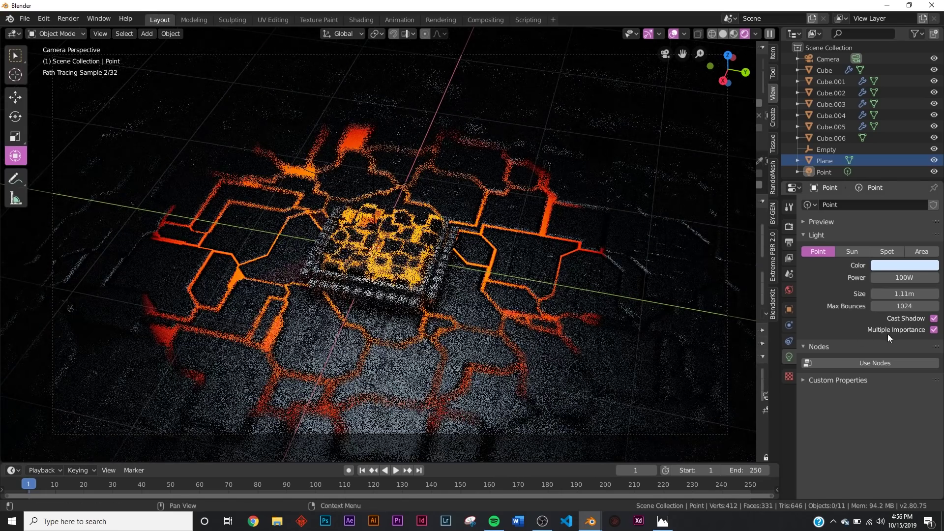
Set the point light's power to 150 W and check the result in the rendered preview
left_click(912, 278)
type("1")
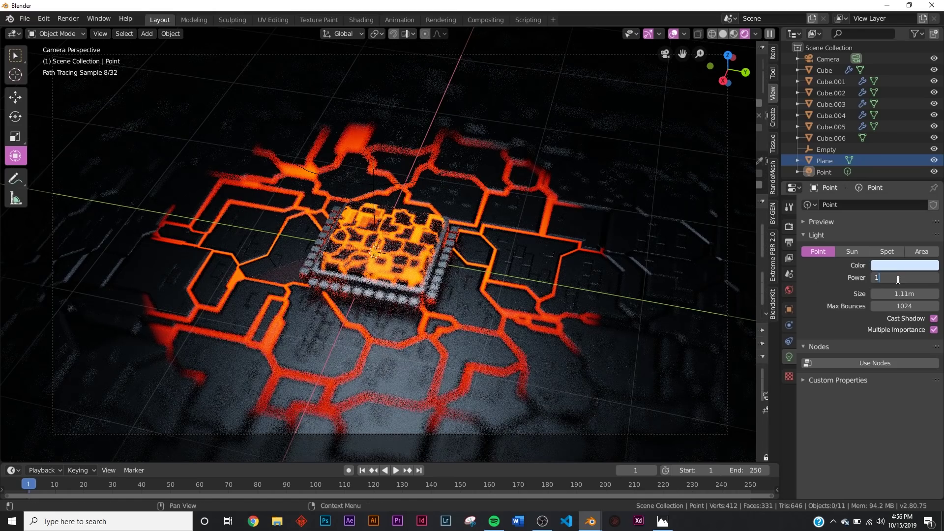
key("Return")
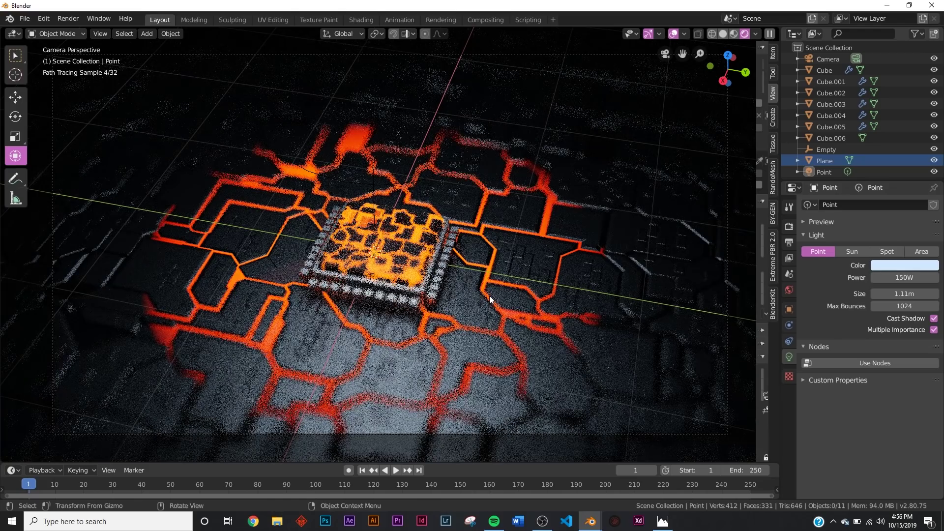
key("z")
left_click(586, 299)
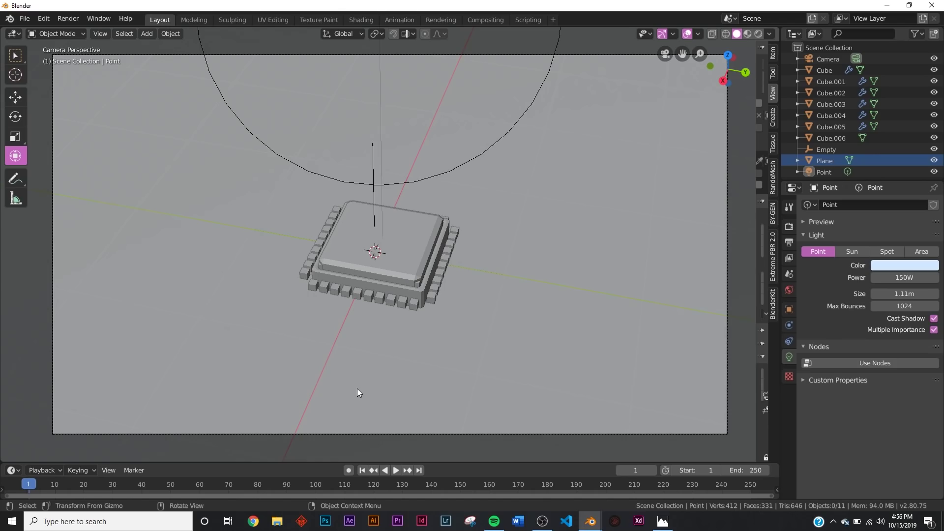
key("z")
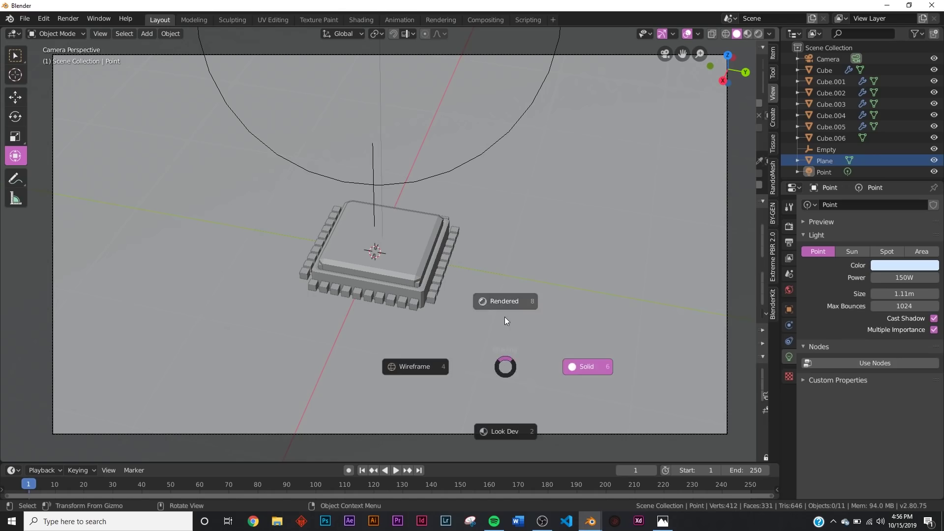
left_click(505, 318)
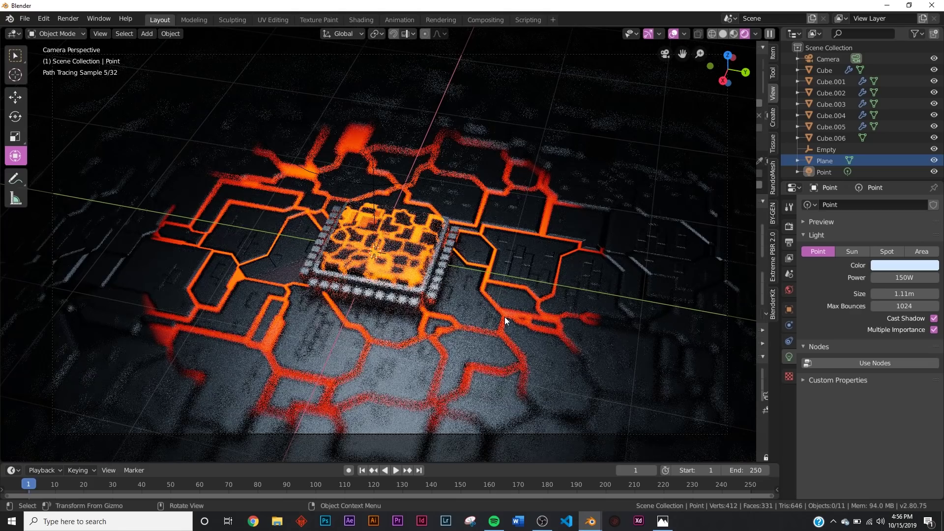
Return to solid shading and set the Cycles render samples to 500
key("z")
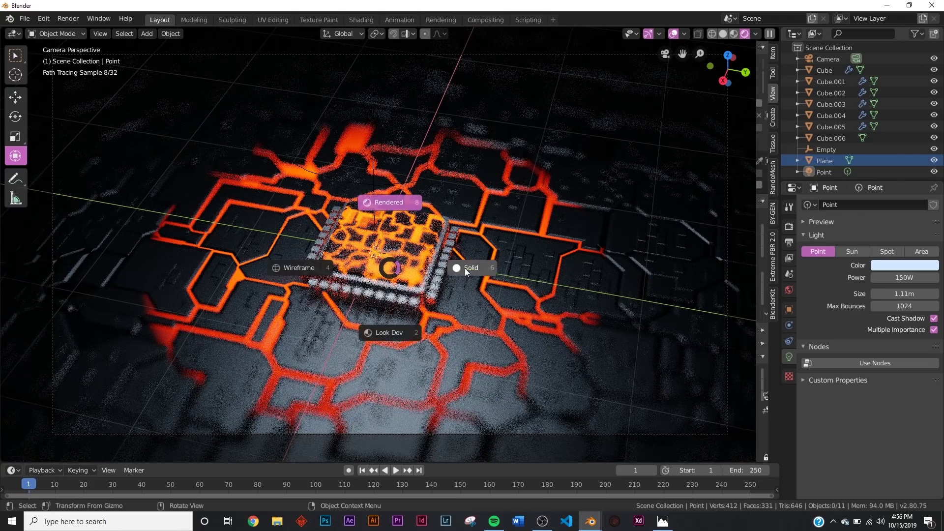
left_click(465, 267)
left_click(789, 226)
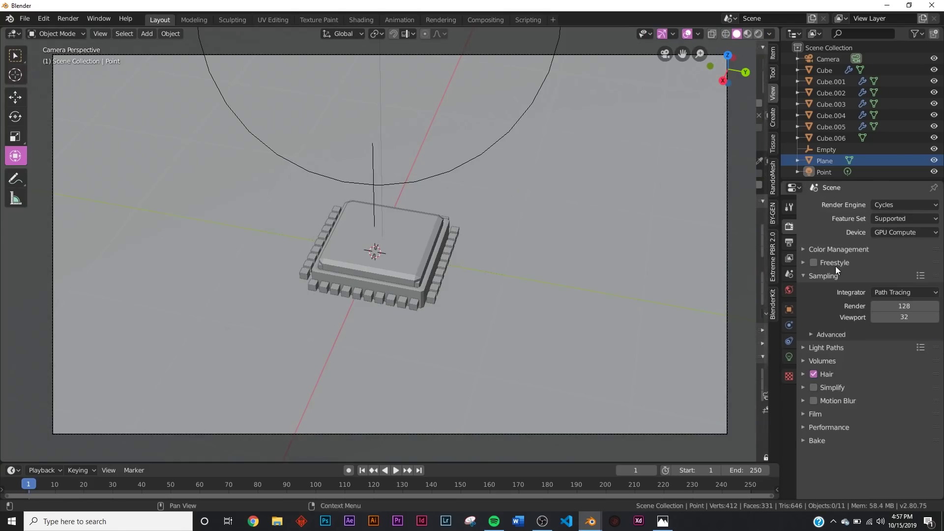
double_click(903, 305)
type("500")
key("Return")
Enable Denoising for the view layer and return to the render settings
left_click(789, 258)
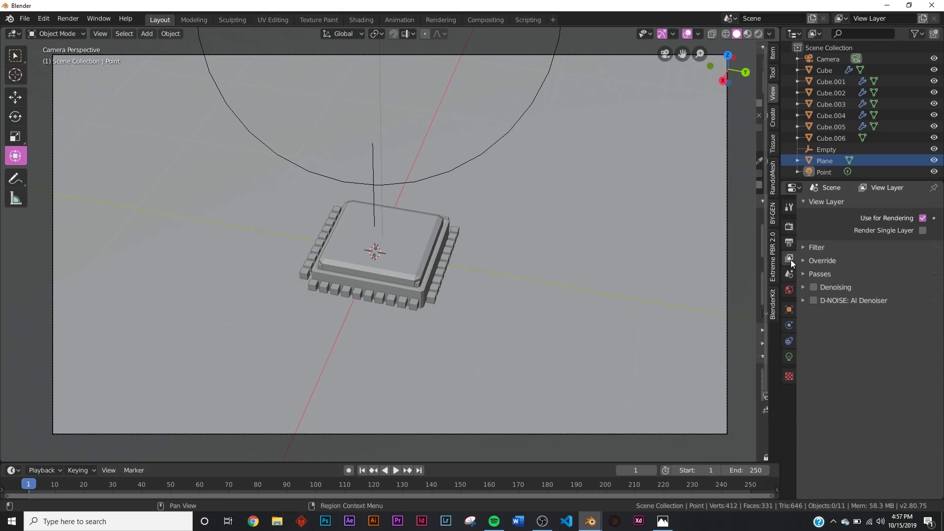
left_click(813, 287)
left_click(832, 287)
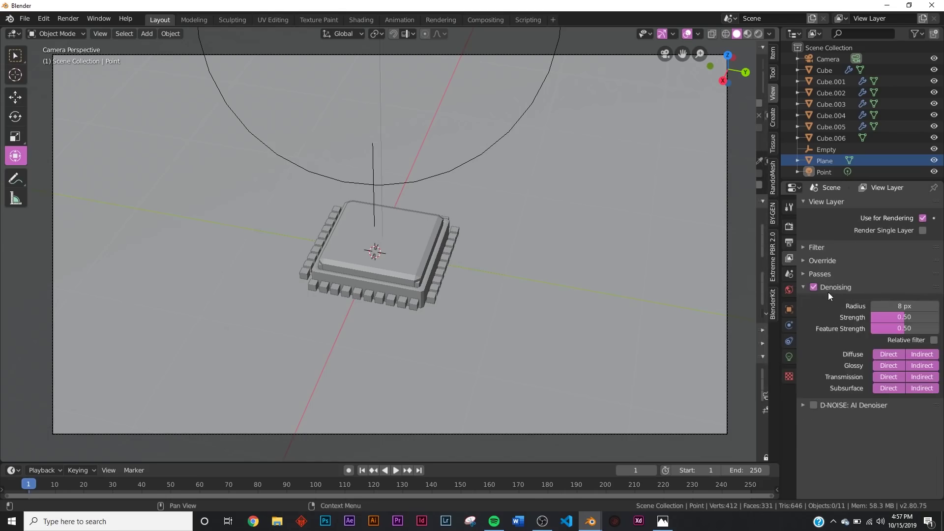
left_click(831, 288)
left_click(789, 226)
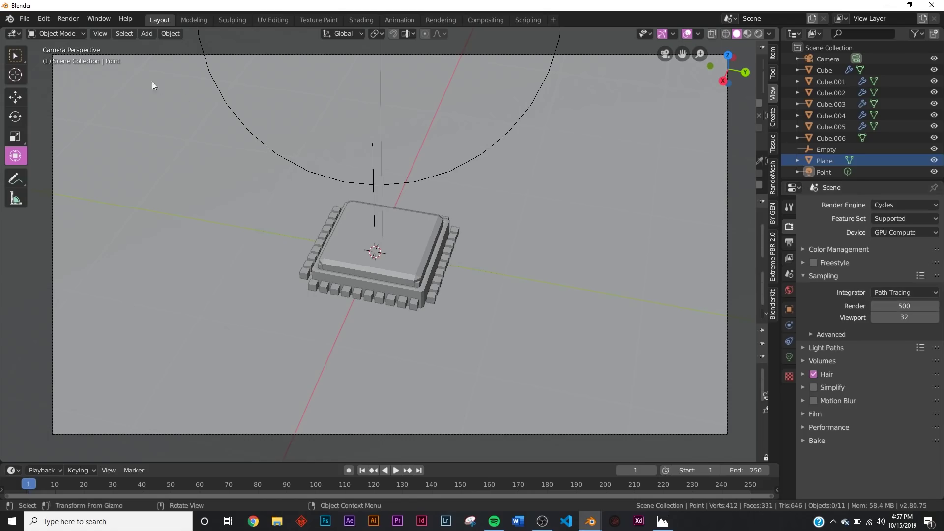
left_click(69, 18)
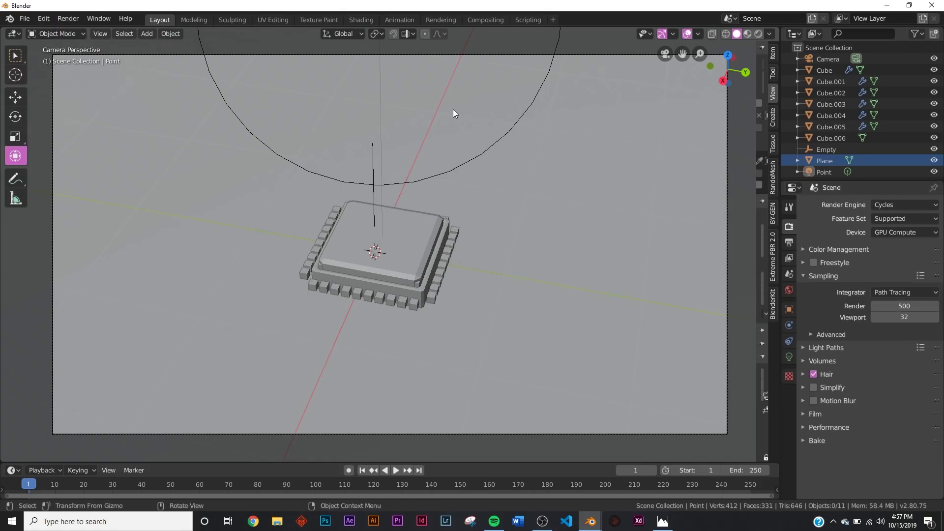